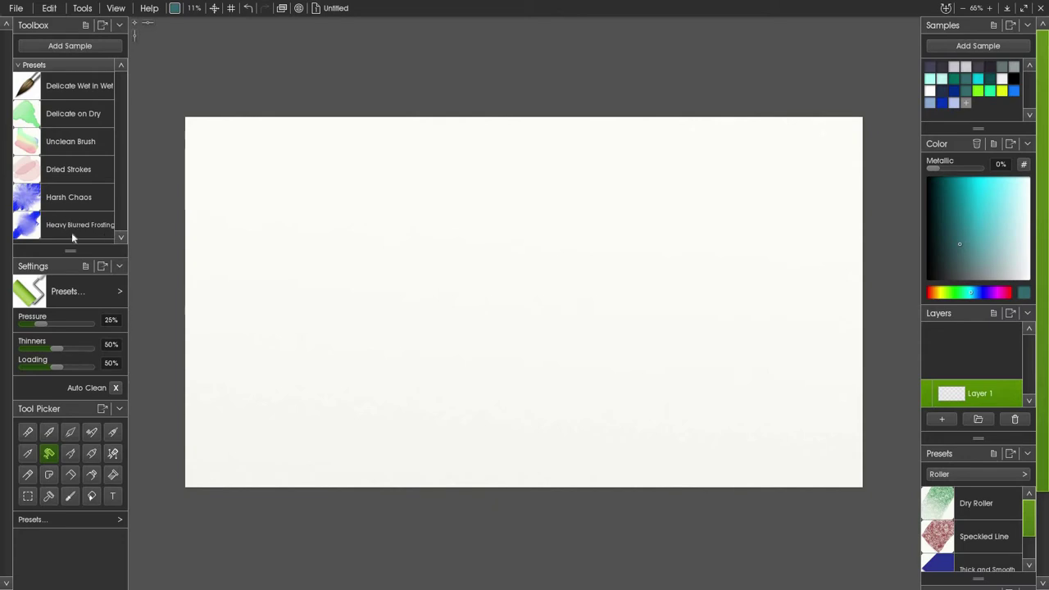
# Step: Paint a short teal zigzag near the canvas's upper left with the Delicate Wet in Wet brush preset
pyautogui.click(62, 87)
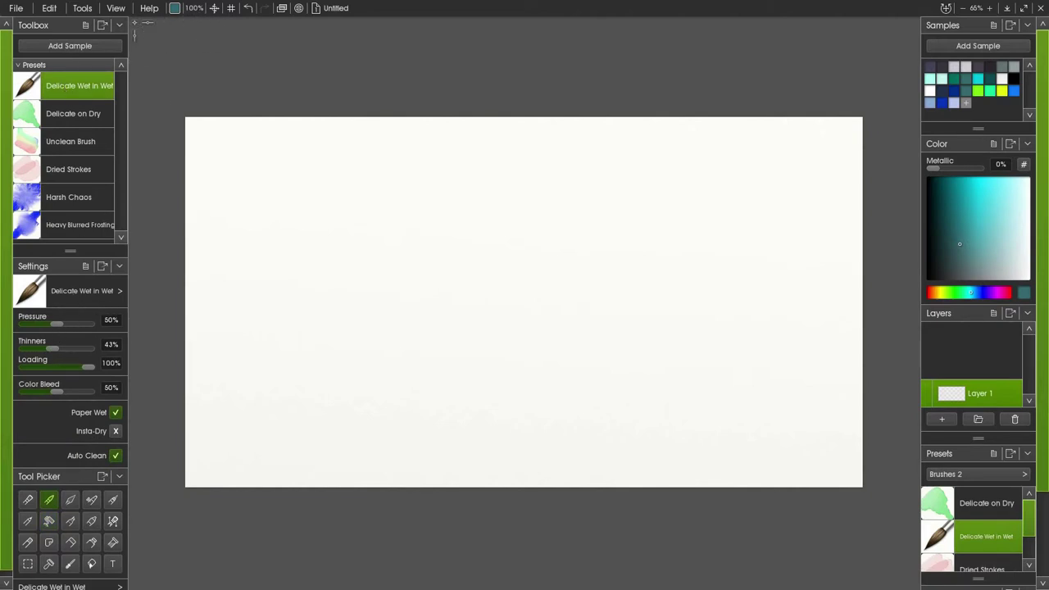
pyautogui.moveTo(375, 168); pyautogui.dragTo(340, 241)
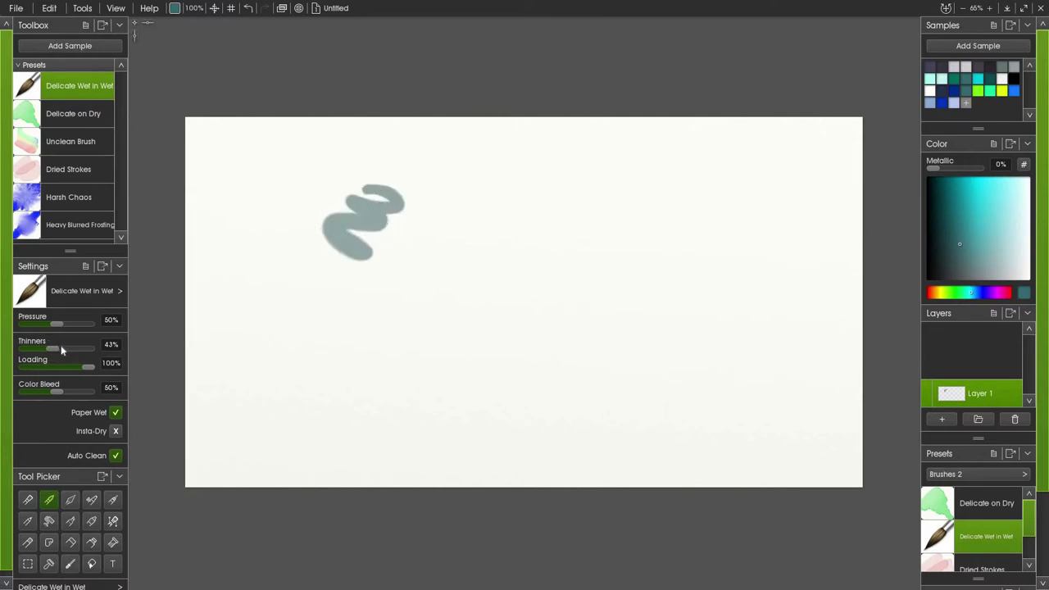
# Step: Paint pale strokes over and beside the teal zigzag, with Thinners at 91% and then Pressure at 76%
pyautogui.moveTo(61, 350); pyautogui.dragTo(83, 350)
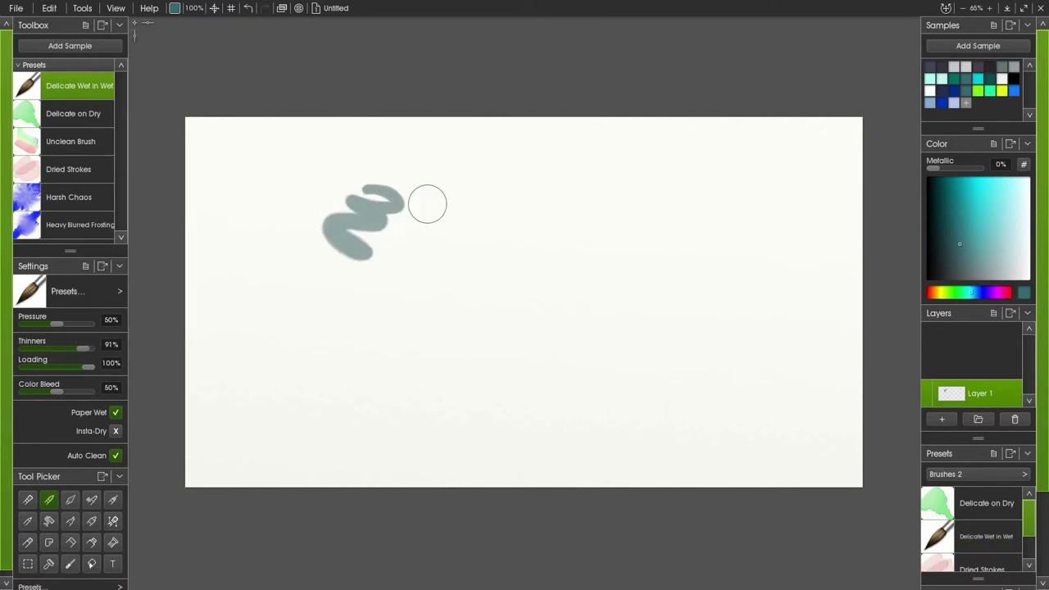
pyautogui.moveTo(427, 204); pyautogui.dragTo(446, 291)
pyautogui.moveTo(373, 244); pyautogui.dragTo(331, 252)
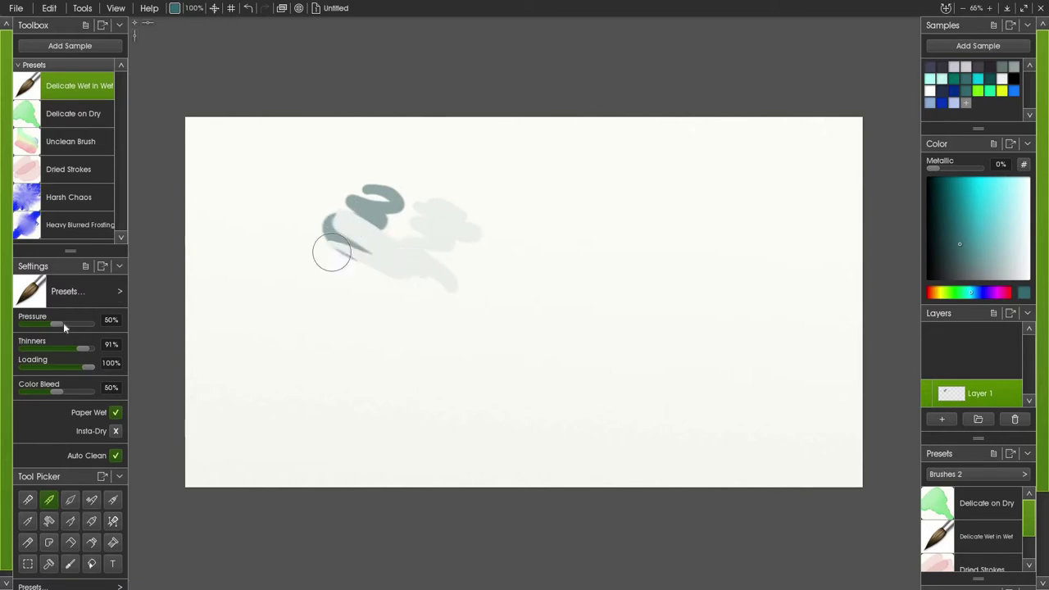
pyautogui.moveTo(63, 324); pyautogui.dragTo(75, 325)
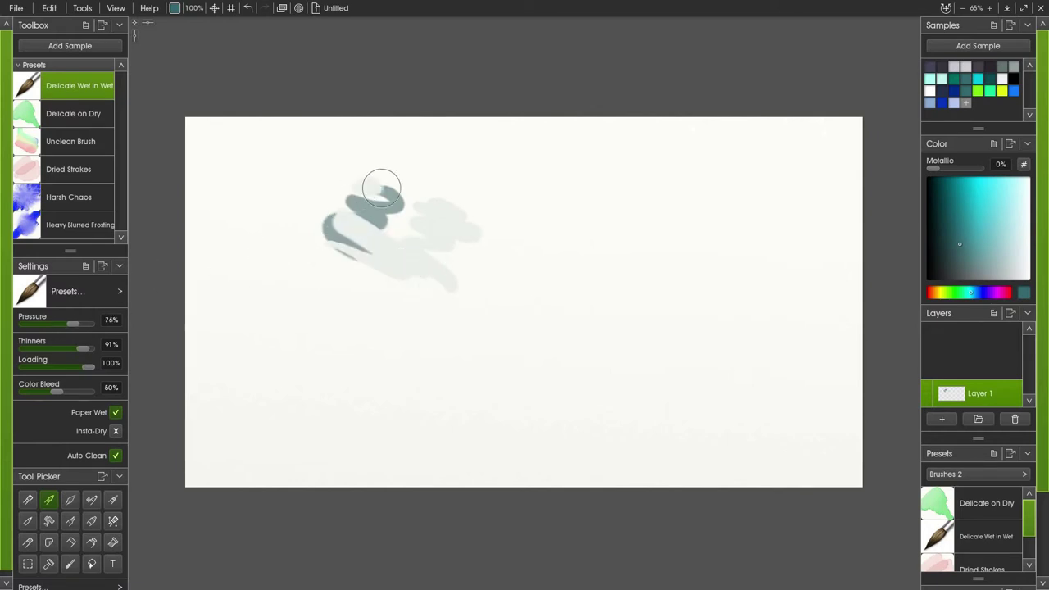
pyautogui.moveTo(381, 189)
pyautogui.mouseDown()
pyautogui.moveTo(344, 207)
pyautogui.moveTo(319, 258)
pyautogui.moveTo(279, 225)
pyautogui.mouseUp()
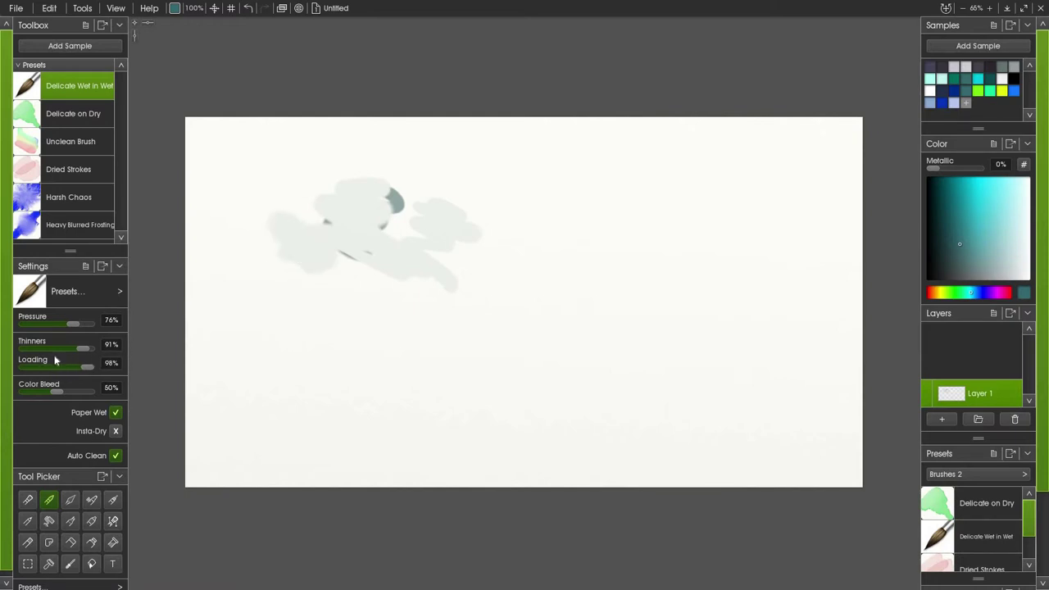
# Step: Paint darker blended strokes over the pale patch with Pressure 100%, Thinners 29% and Loading 20%, raising Color Bleed to 88%
pyautogui.moveTo(55, 360)
pyautogui.mouseDown()
pyautogui.moveTo(35, 365)
pyautogui.moveTo(40, 346)
pyautogui.mouseUp()
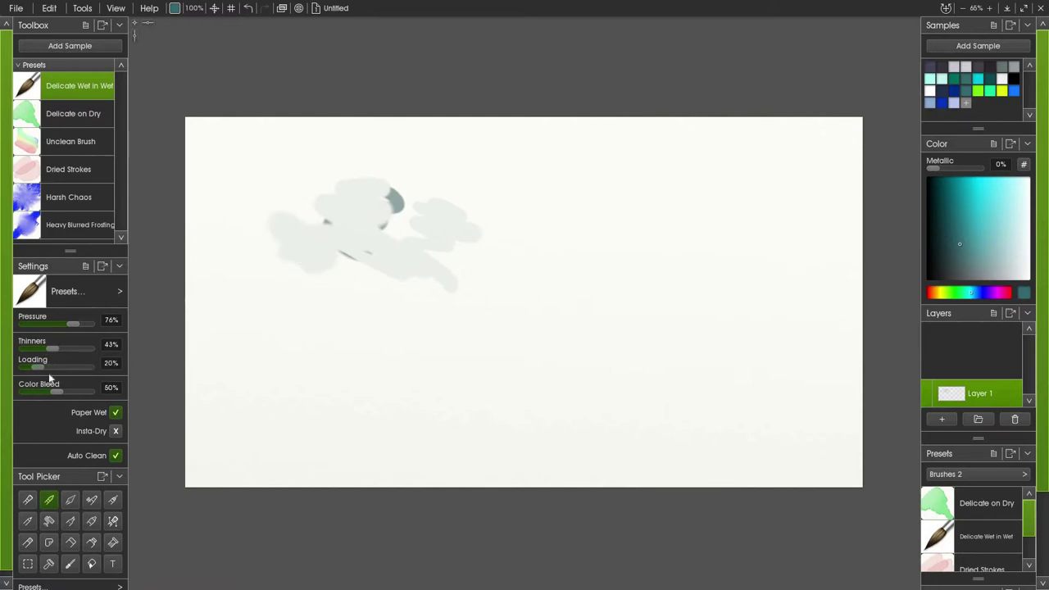
pyautogui.click(94, 322)
pyautogui.moveTo(319, 264)
pyautogui.mouseDown()
pyautogui.moveTo(328, 246)
pyautogui.moveTo(300, 192)
pyautogui.moveTo(329, 186)
pyautogui.moveTo(275, 161)
pyautogui.mouseUp()
pyautogui.moveTo(56, 392); pyautogui.dragTo(82, 393)
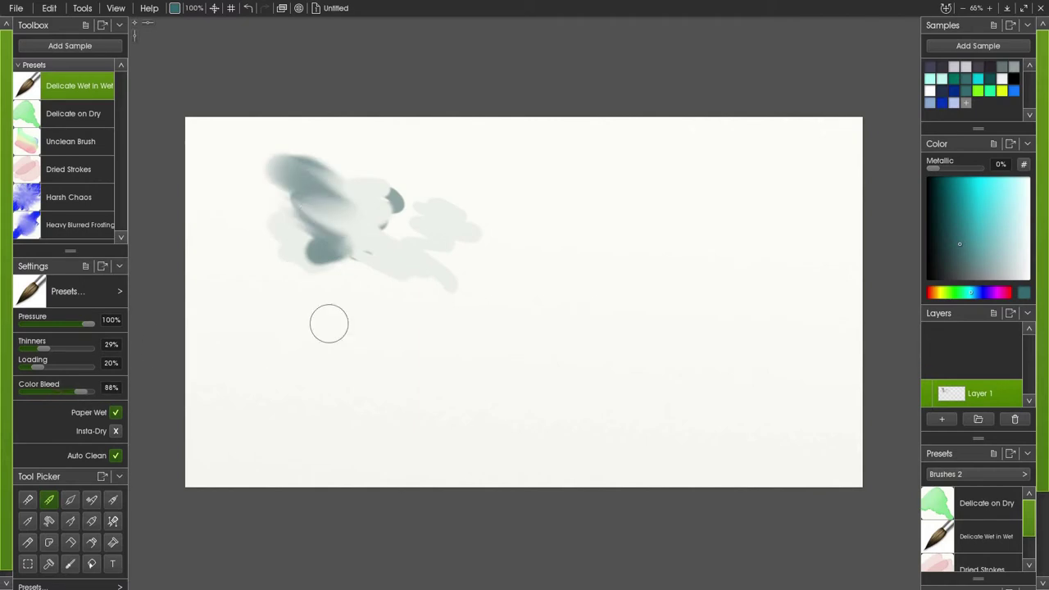
pyautogui.moveTo(353, 276)
pyautogui.mouseDown()
pyautogui.moveTo(394, 285)
pyautogui.moveTo(402, 243)
pyautogui.mouseUp()
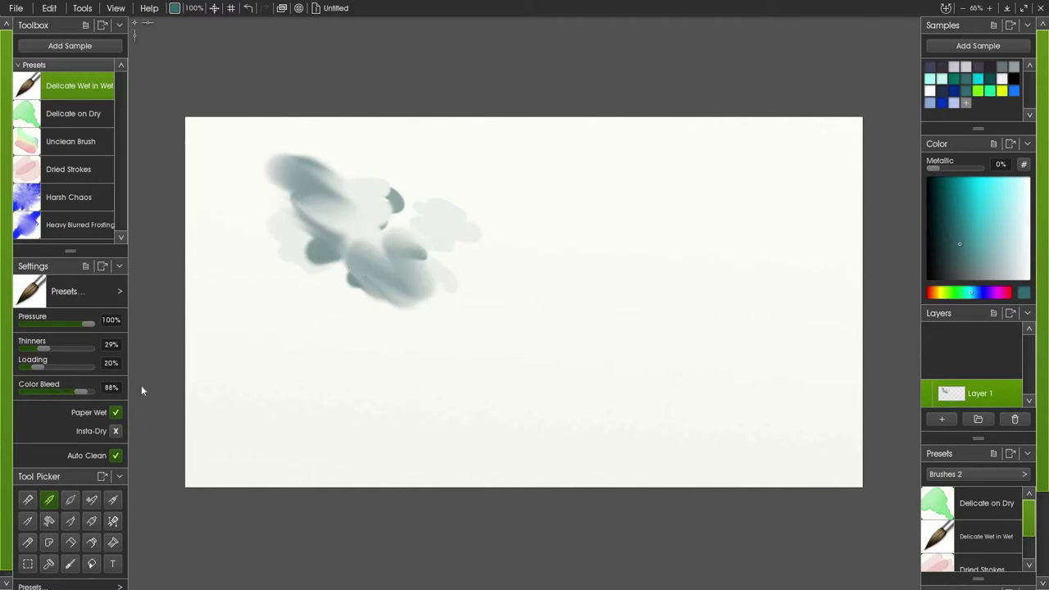
# Step: Enable Insta-Dry and paint overlapping teal strokes along the lower left of the painted patch
pyautogui.click(116, 431)
pyautogui.moveTo(316, 276)
pyautogui.mouseDown()
pyautogui.moveTo(373, 261)
pyautogui.moveTo(353, 271)
pyautogui.mouseUp()
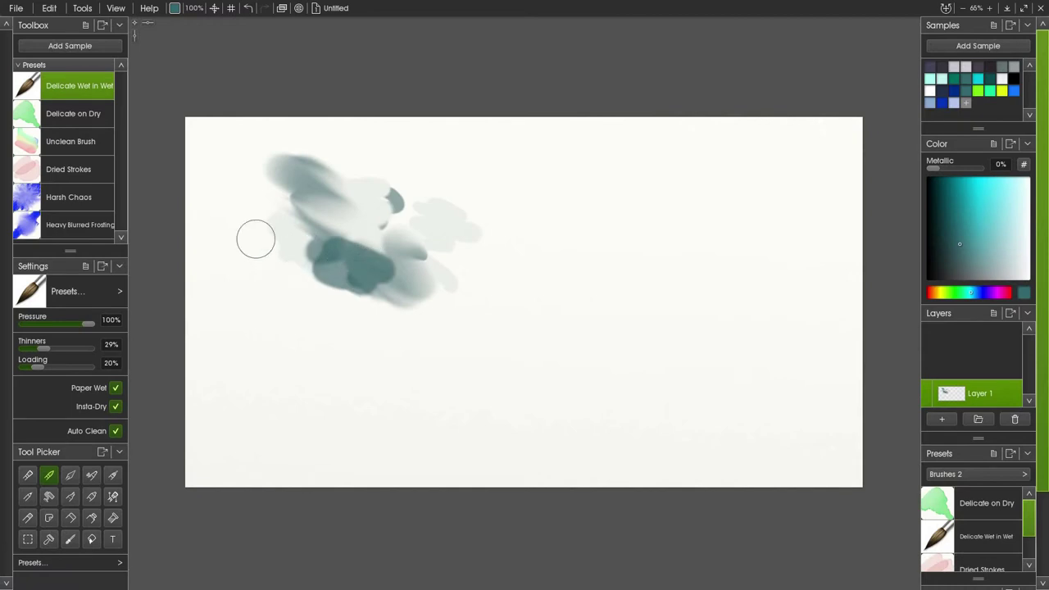
pyautogui.moveTo(255, 239); pyautogui.dragTo(328, 346)
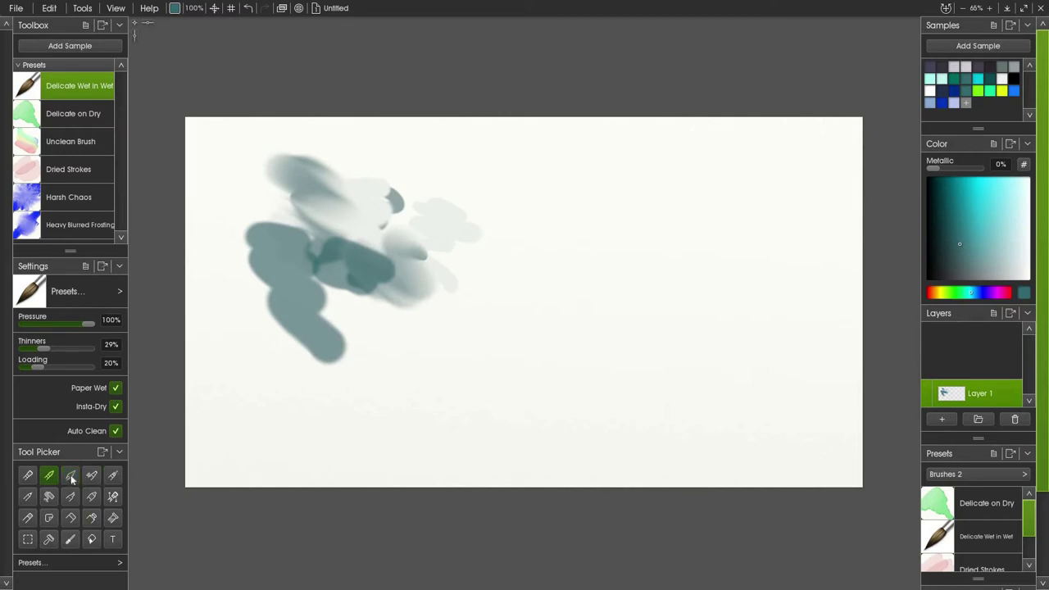
# Step: Erase parts of the lower, left and upper-left edges of the painted patch with the Eraser tool
pyautogui.click(49, 541)
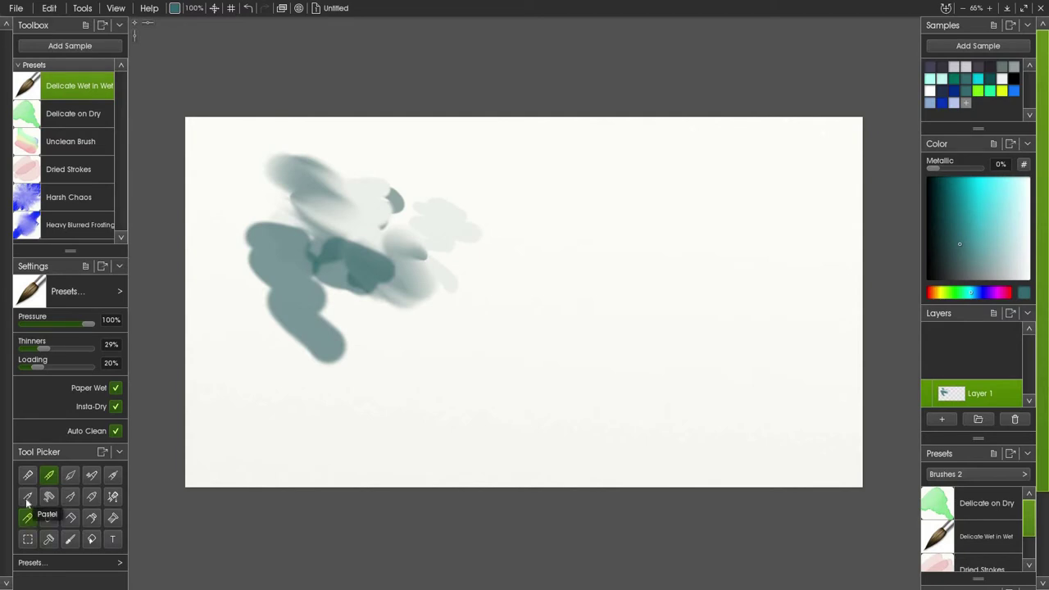
pyautogui.click(71, 518)
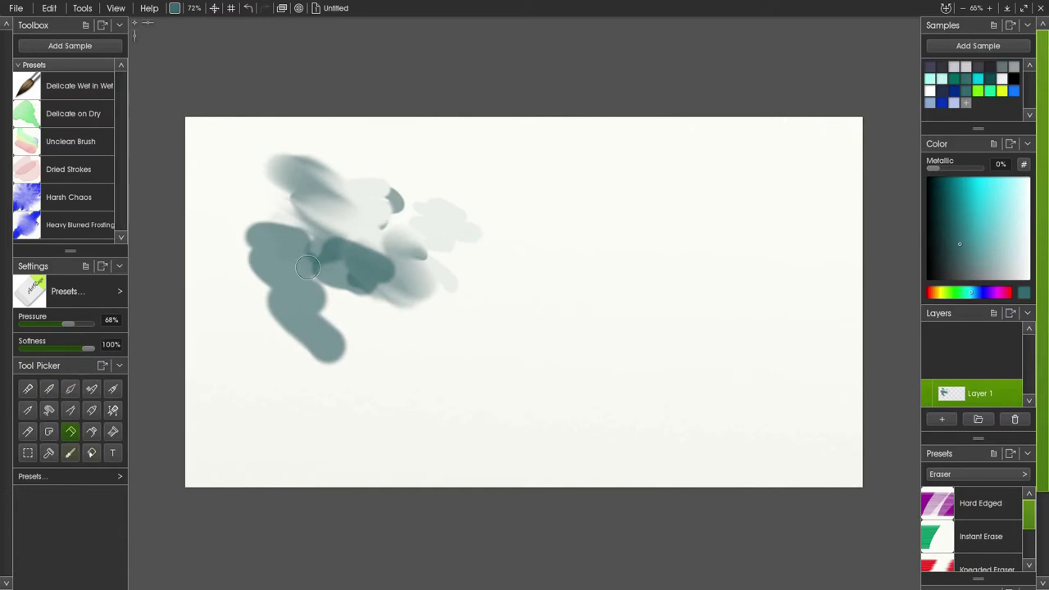
pyautogui.moveTo(335, 288)
pyautogui.mouseDown()
pyautogui.moveTo(340, 326)
pyautogui.moveTo(283, 320)
pyautogui.mouseUp()
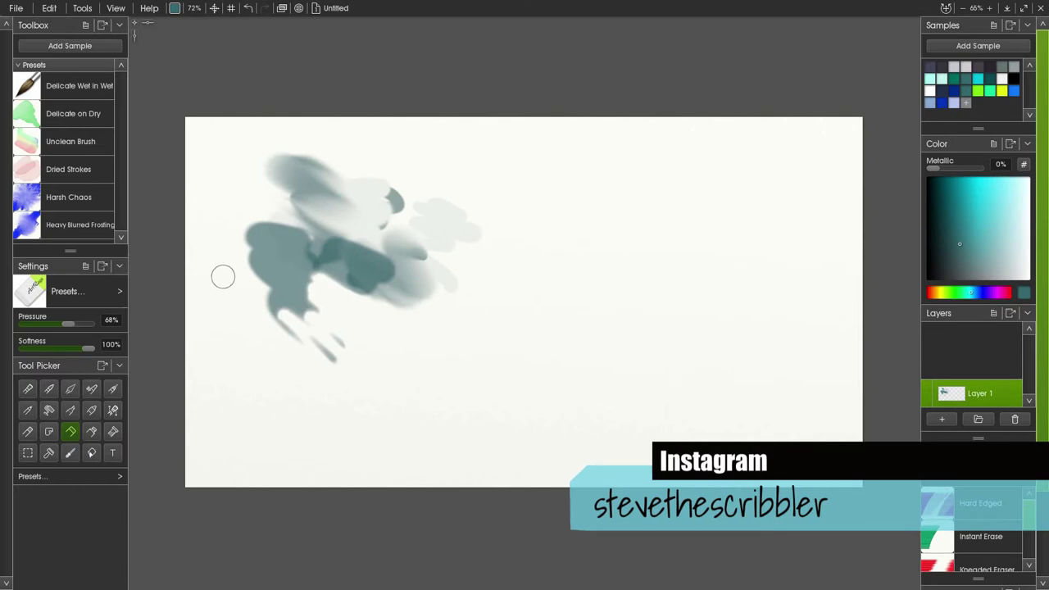
pyautogui.moveTo(222, 276)
pyautogui.mouseDown()
pyautogui.moveTo(244, 259)
pyautogui.moveTo(242, 240)
pyautogui.moveTo(275, 227)
pyautogui.moveTo(261, 215)
pyautogui.moveTo(272, 264)
pyautogui.moveTo(255, 273)
pyautogui.moveTo(283, 328)
pyautogui.mouseUp()
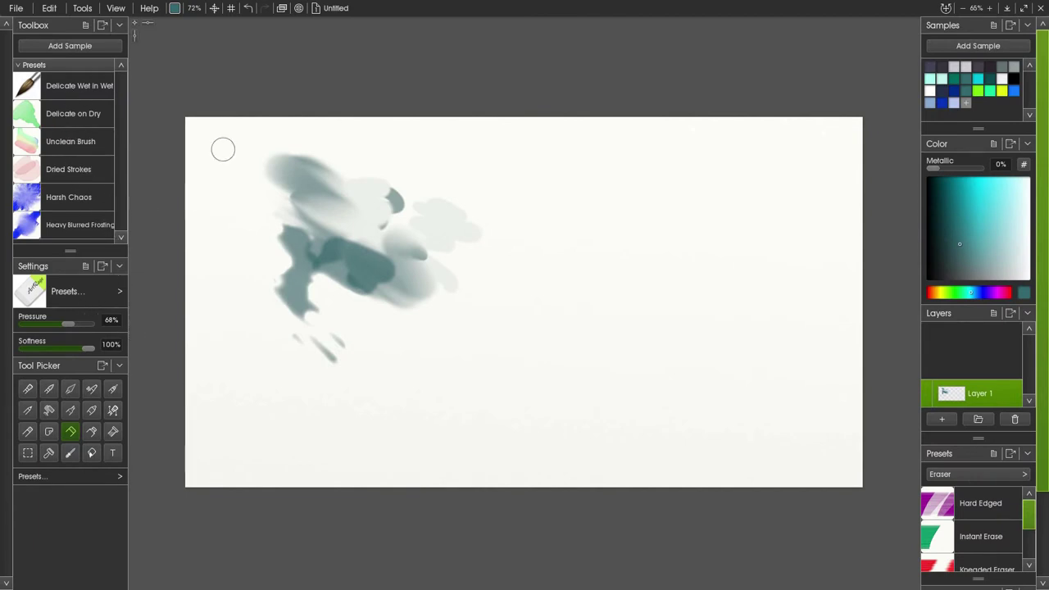
pyautogui.moveTo(286, 145)
pyautogui.mouseDown()
pyautogui.moveTo(308, 192)
pyautogui.moveTo(265, 190)
pyautogui.mouseUp()
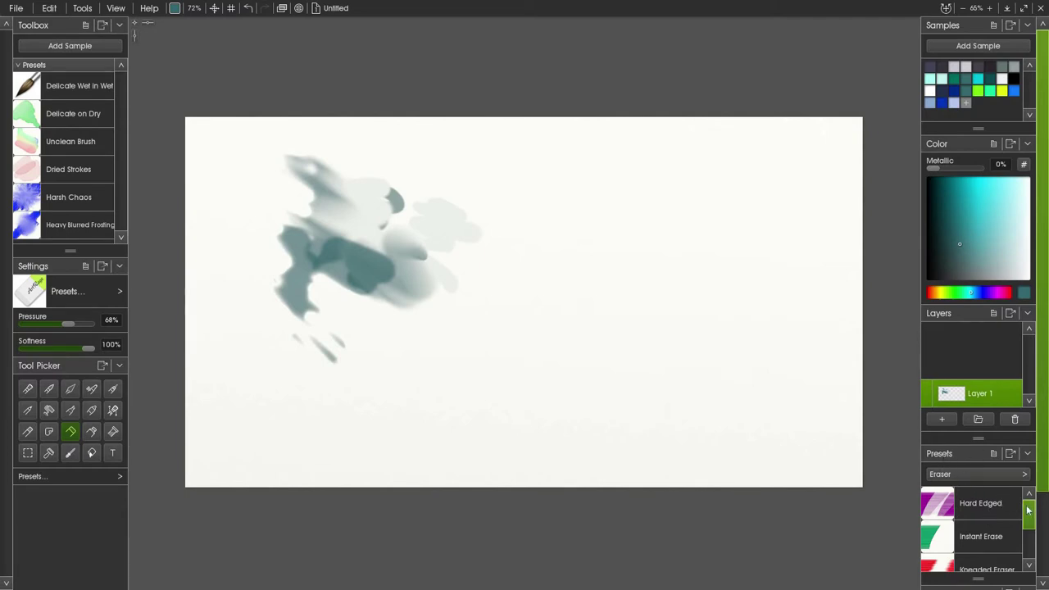
# Step: Erase the lower-right edge of the painted patch using the Hard Edged eraser preset
pyautogui.moveTo(1029, 510); pyautogui.dragTo(1029, 513)
pyautogui.click(981, 502)
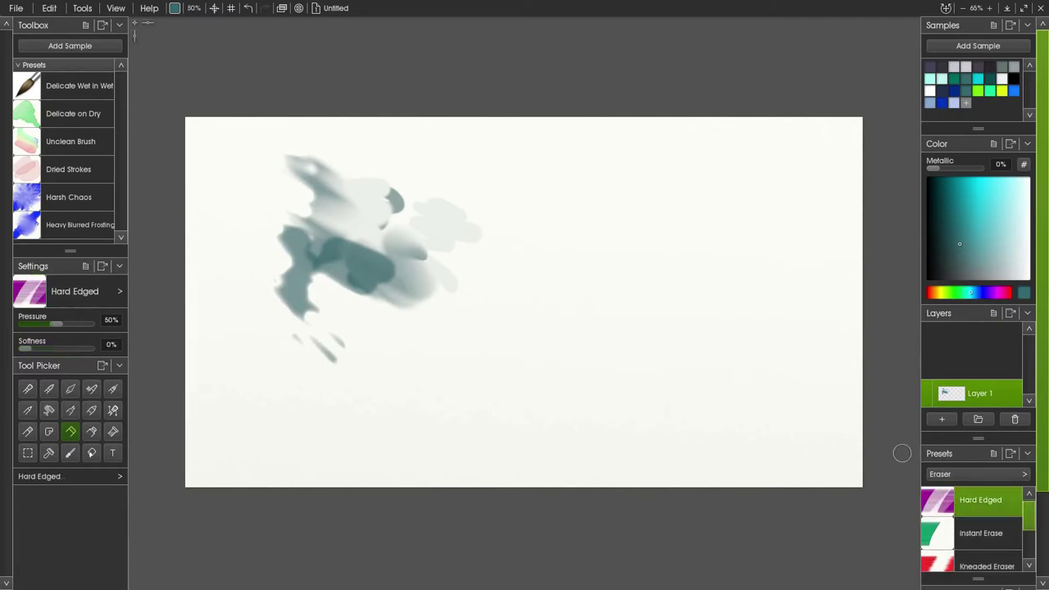
pyautogui.moveTo(445, 290); pyautogui.dragTo(450, 276)
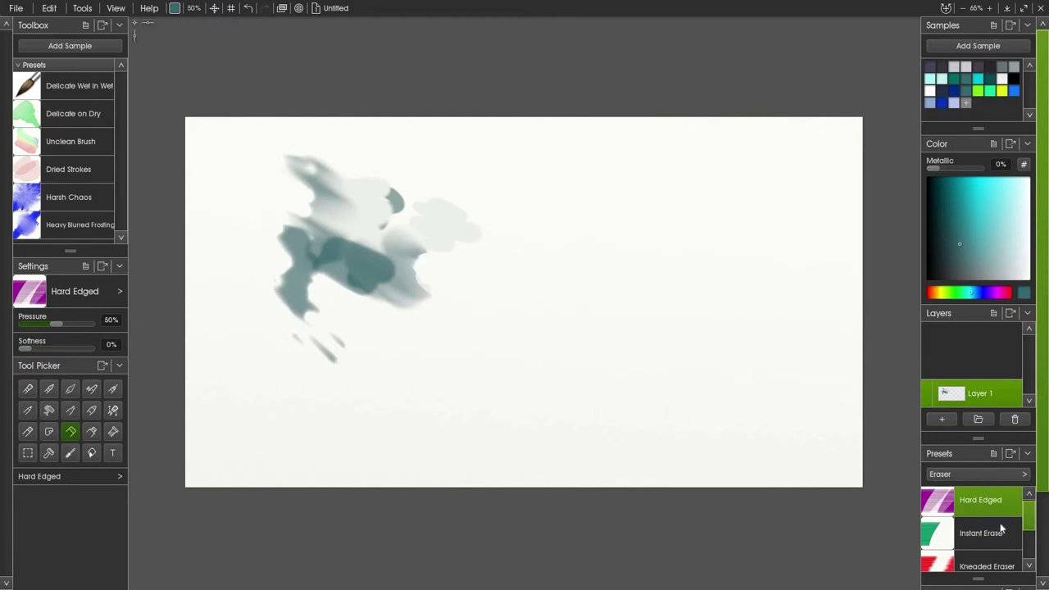
# Step: Cut a clean gap through the patch with the Instant Erase preset, and fade its lower edge with the Kneaded Eraser preset
pyautogui.scroll(-1, 1029, 527)
pyautogui.click(983, 505)
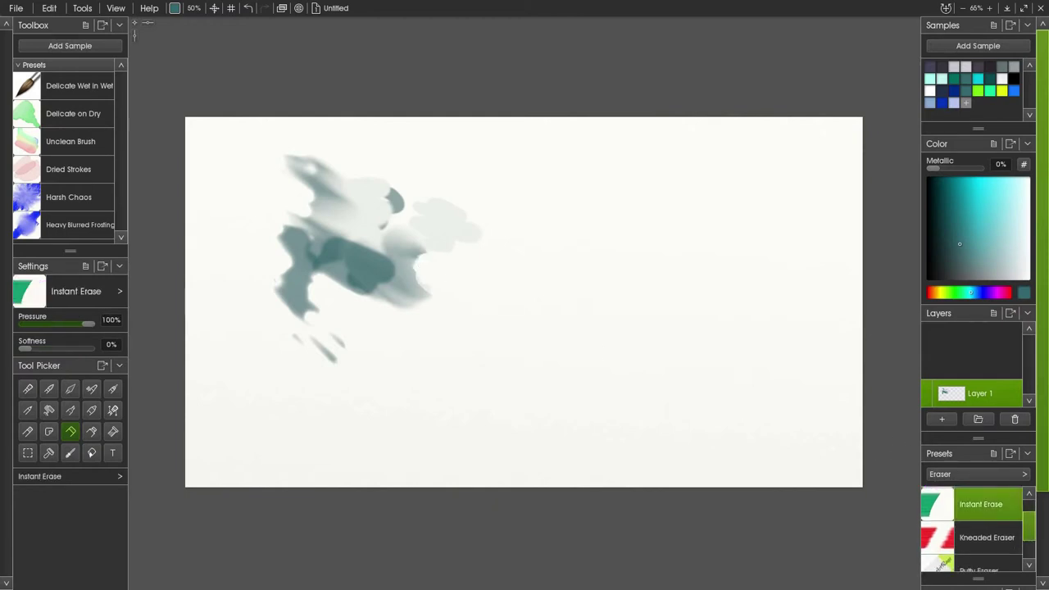
pyautogui.moveTo(365, 243)
pyautogui.mouseDown()
pyautogui.moveTo(417, 263)
pyautogui.moveTo(385, 288)
pyautogui.mouseUp()
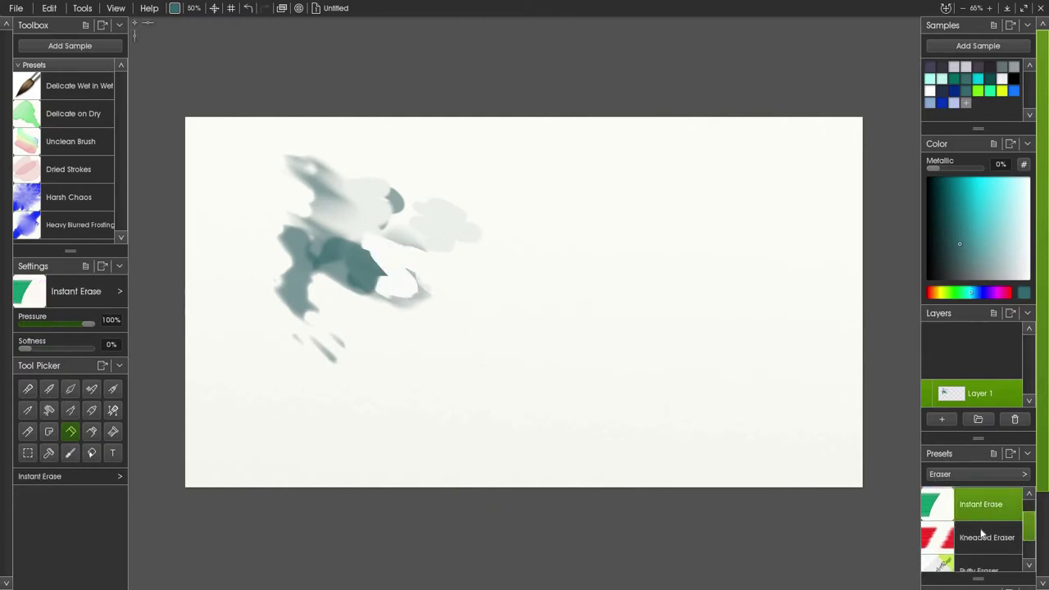
pyautogui.click(984, 538)
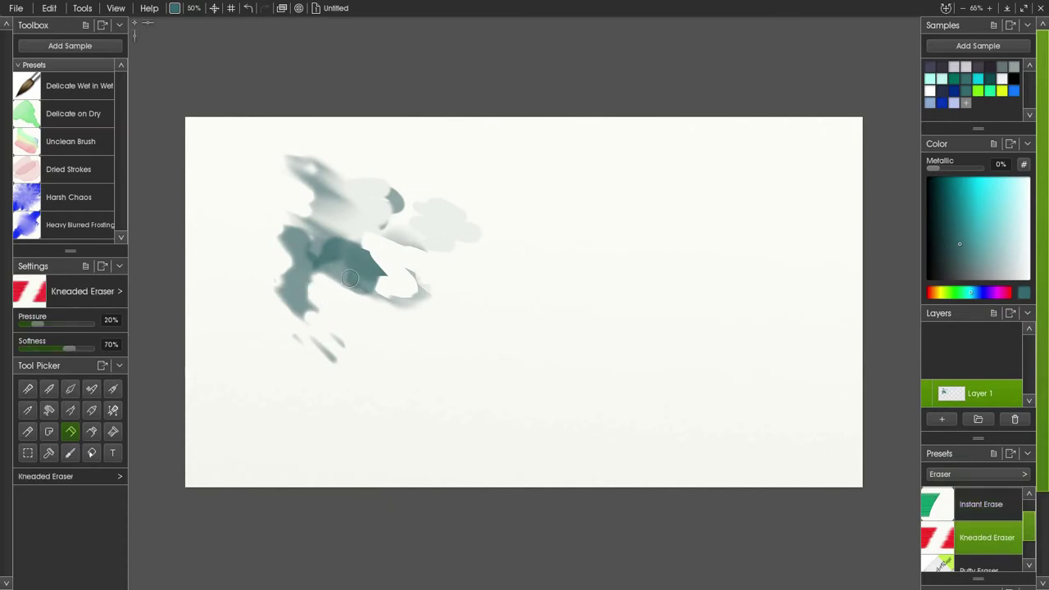
pyautogui.moveTo(359, 296)
pyautogui.mouseDown()
pyautogui.moveTo(348, 285)
pyautogui.moveTo(401, 278)
pyautogui.moveTo(420, 288)
pyautogui.mouseUp()
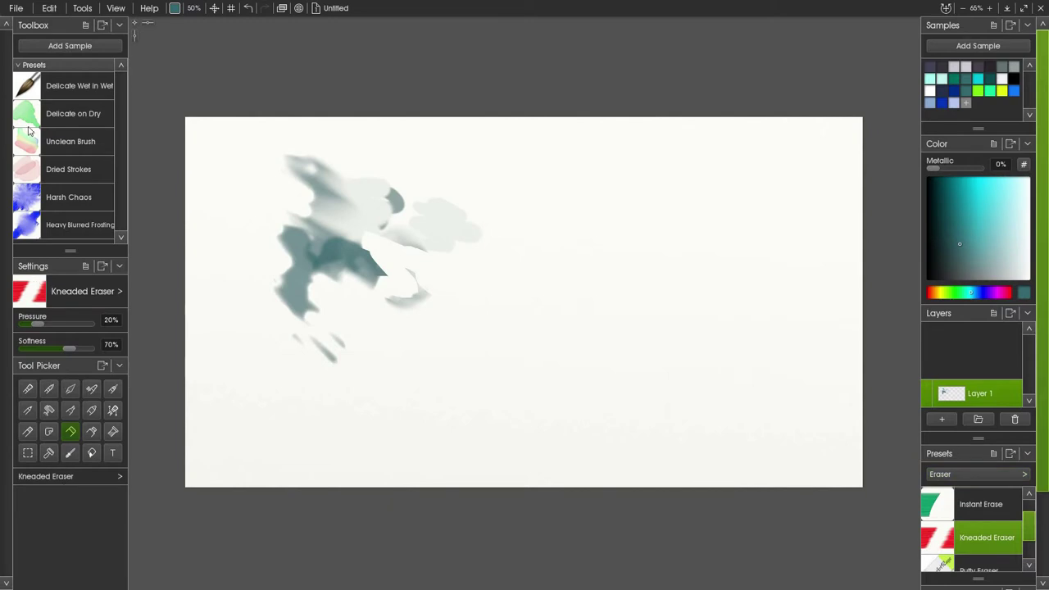
# Step: Paint dark grey zigzag strokes right of the patch with the Delicate on Dry preset, raising the brush size to 100%
pyautogui.click(59, 115)
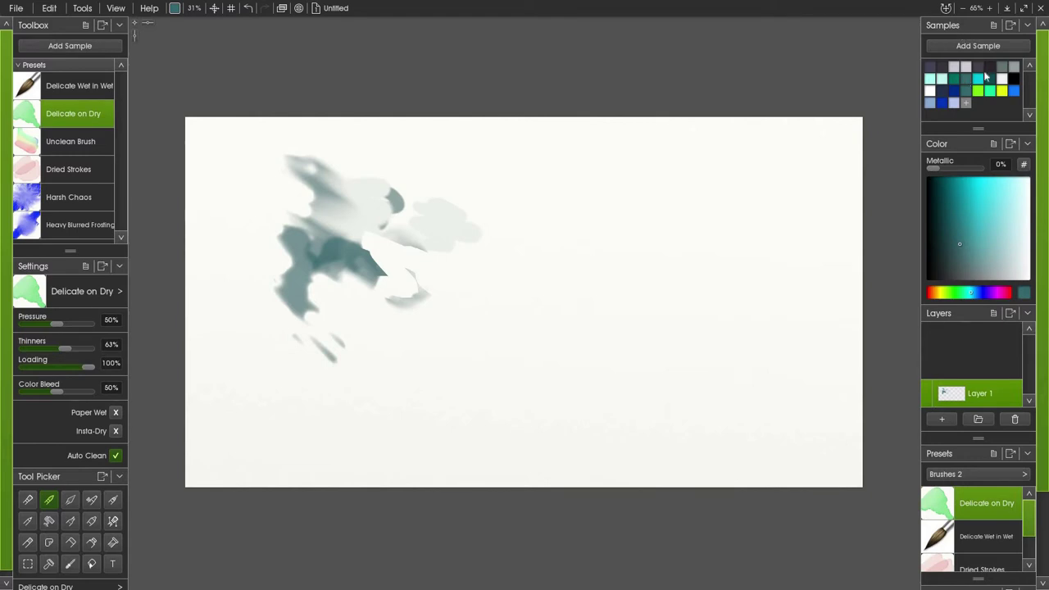
pyautogui.click(930, 67)
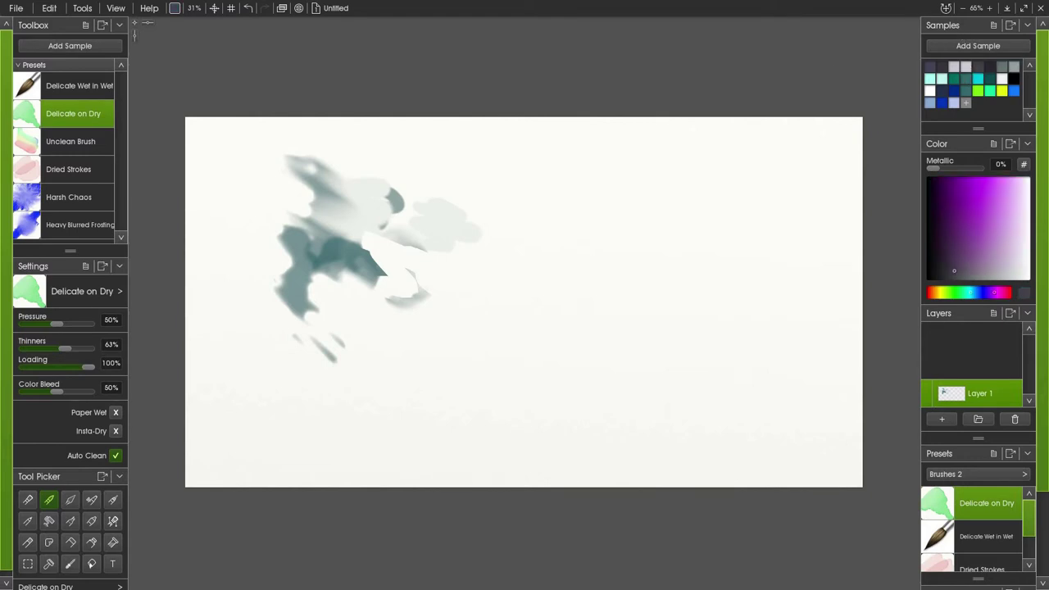
pyautogui.moveTo(428, 201)
pyautogui.mouseDown()
pyautogui.moveTo(381, 172)
pyautogui.moveTo(410, 195)
pyautogui.moveTo(416, 182)
pyautogui.moveTo(439, 193)
pyautogui.mouseUp()
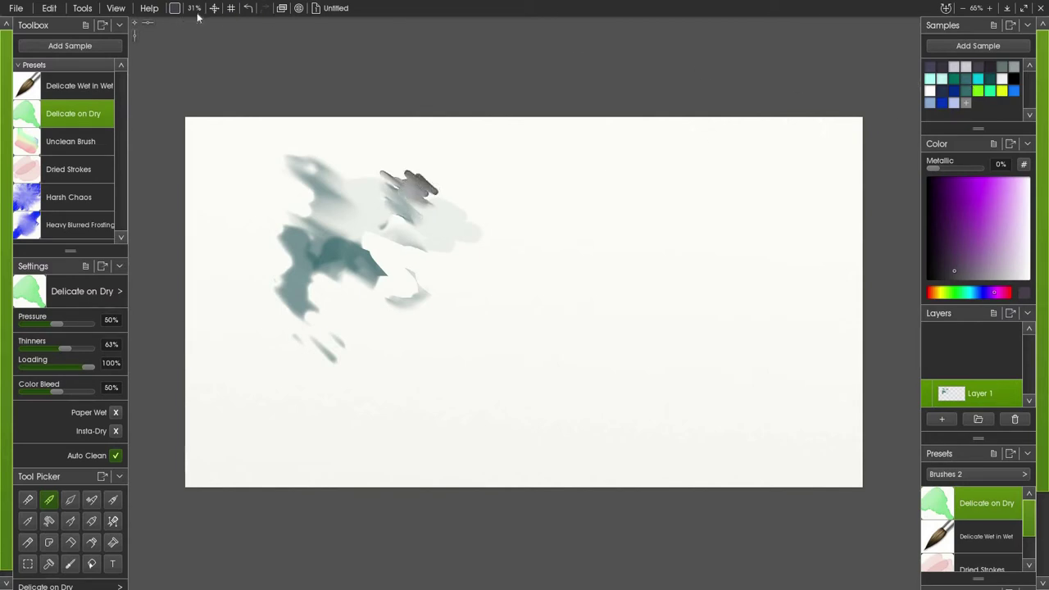
pyautogui.moveTo(196, 16)
pyautogui.mouseDown()
pyautogui.moveTo(272, 22)
pyautogui.moveTo(317, 41)
pyautogui.mouseUp()
pyautogui.moveTo(480, 168)
pyautogui.mouseDown()
pyautogui.moveTo(442, 190)
pyautogui.moveTo(448, 222)
pyautogui.moveTo(473, 234)
pyautogui.mouseUp()
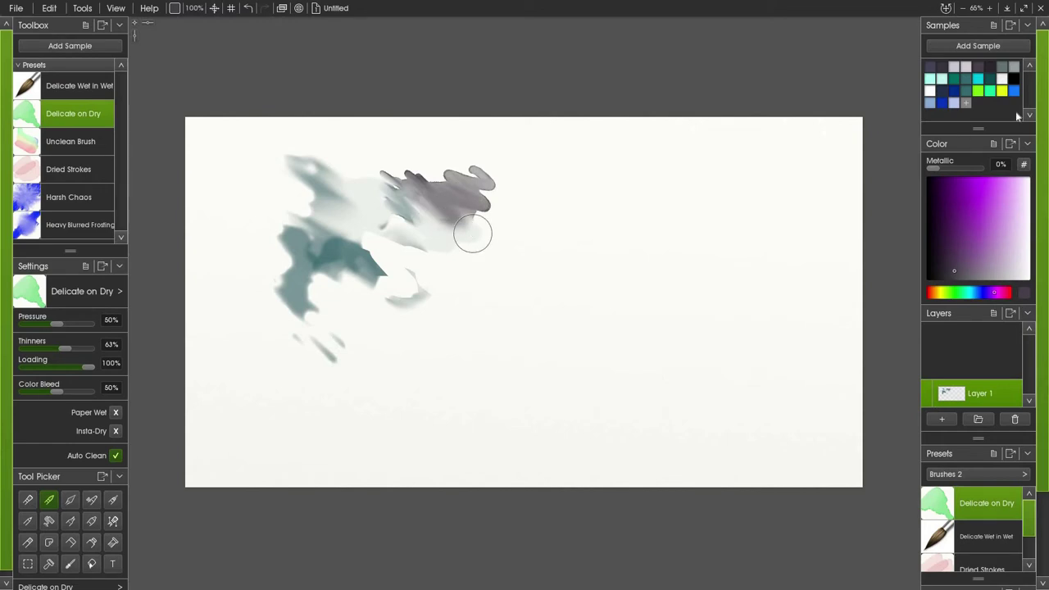
# Step: Extend the blend to the right with mid-grey strokes followed by dark teal strokes, using saved colour samples
pyautogui.click(1005, 67)
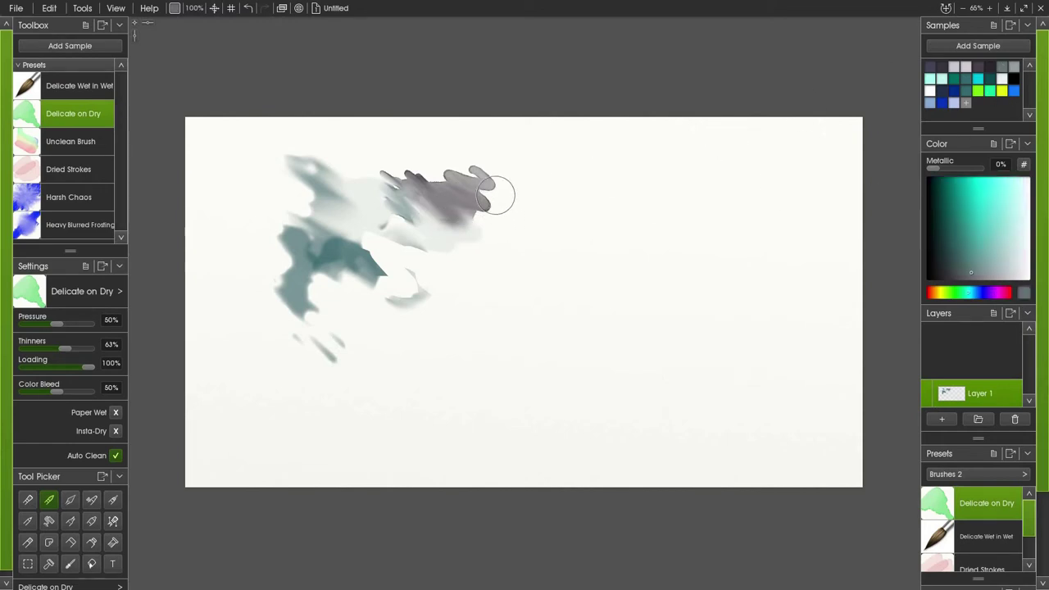
pyautogui.moveTo(492, 192)
pyautogui.mouseDown()
pyautogui.moveTo(485, 221)
pyautogui.moveTo(525, 183)
pyautogui.mouseUp()
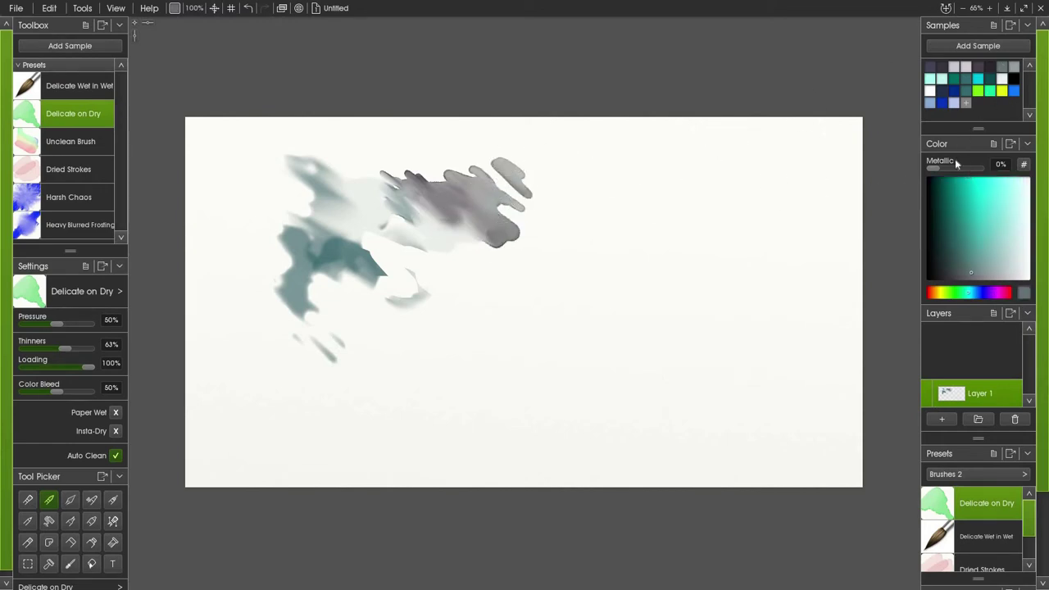
pyautogui.click(942, 77)
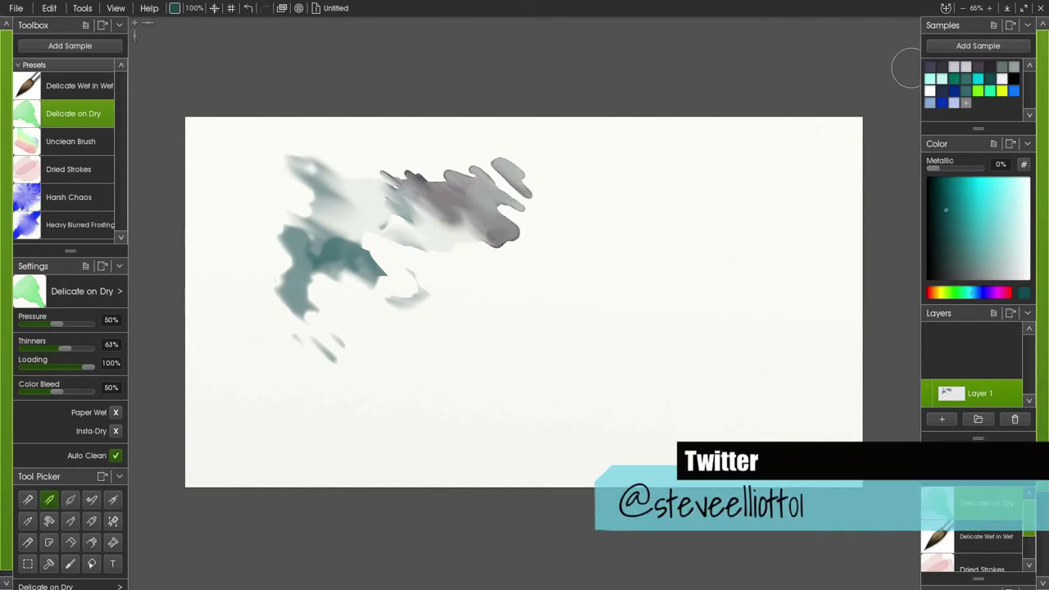
pyautogui.moveTo(501, 155)
pyautogui.mouseDown()
pyautogui.moveTo(540, 173)
pyautogui.moveTo(550, 194)
pyautogui.moveTo(521, 209)
pyautogui.moveTo(529, 240)
pyautogui.moveTo(482, 282)
pyautogui.mouseUp()
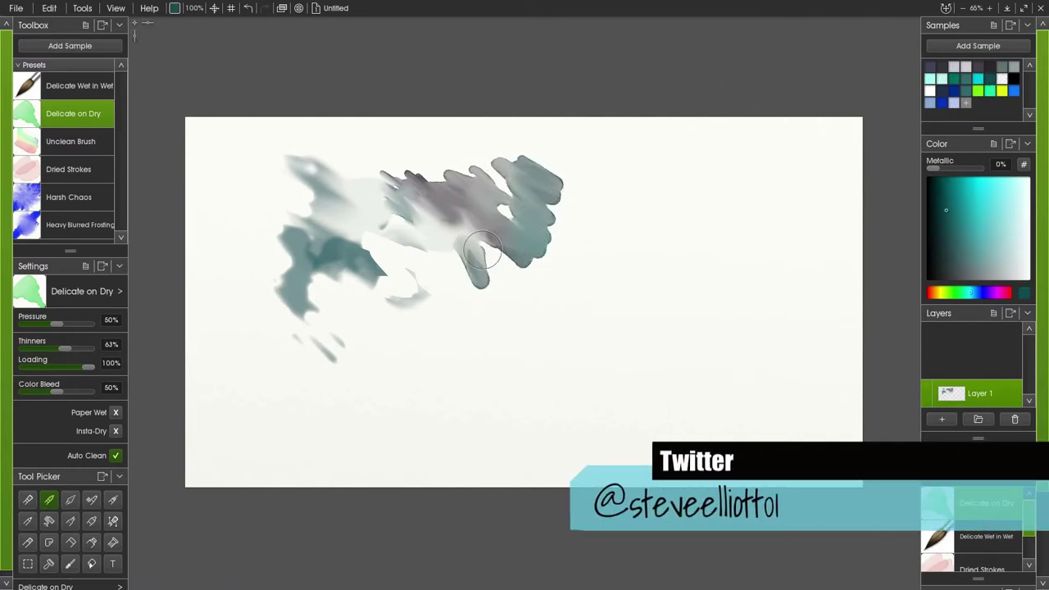
# Step: Add overlapping strokes at the right end of the blend using two dark blue-grey colour samples
pyautogui.click(930, 67)
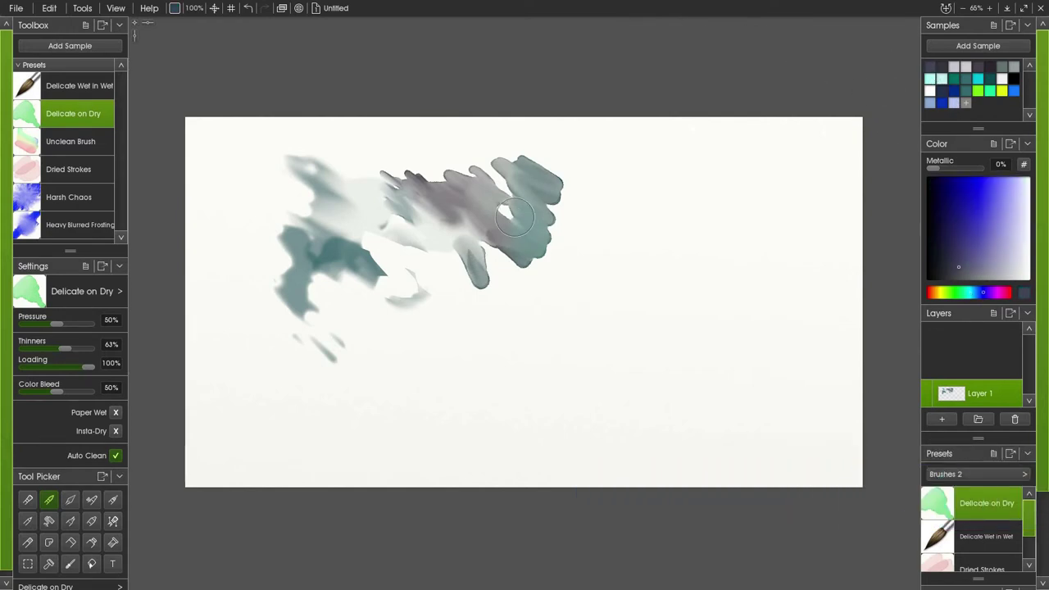
pyautogui.moveTo(533, 215)
pyautogui.mouseDown()
pyautogui.moveTo(577, 237)
pyautogui.moveTo(549, 283)
pyautogui.mouseUp()
pyautogui.moveTo(522, 147); pyautogui.dragTo(563, 157)
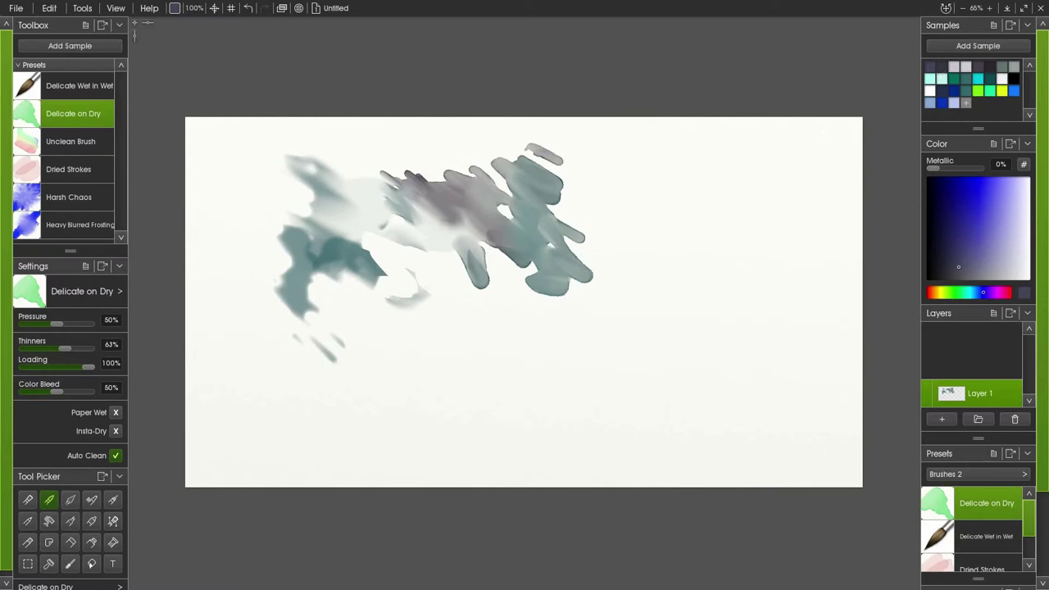
pyautogui.click(942, 67)
pyautogui.moveTo(597, 210); pyautogui.dragTo(567, 200)
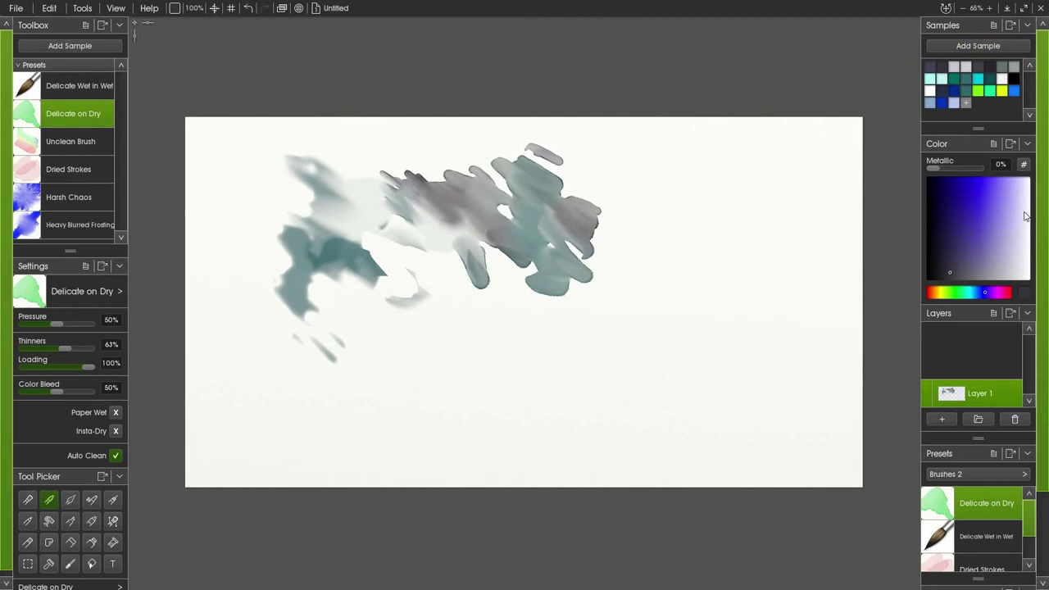
# Step: Choose the mid-grey colour sample and lighten it to a pale grey-green
pyautogui.click(1004, 69)
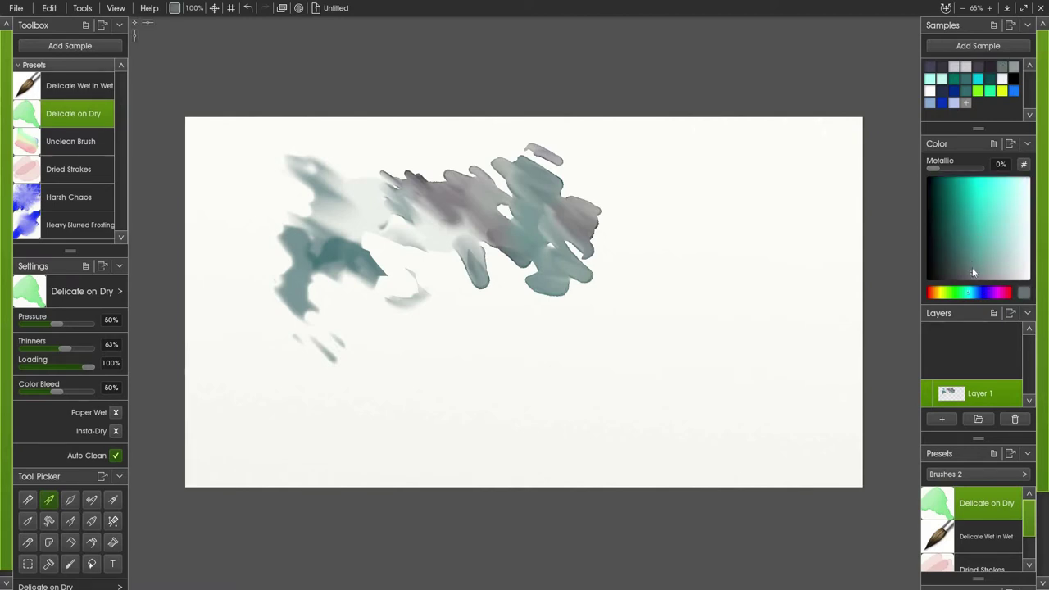
pyautogui.moveTo(980, 273); pyautogui.dragTo(1001, 253)
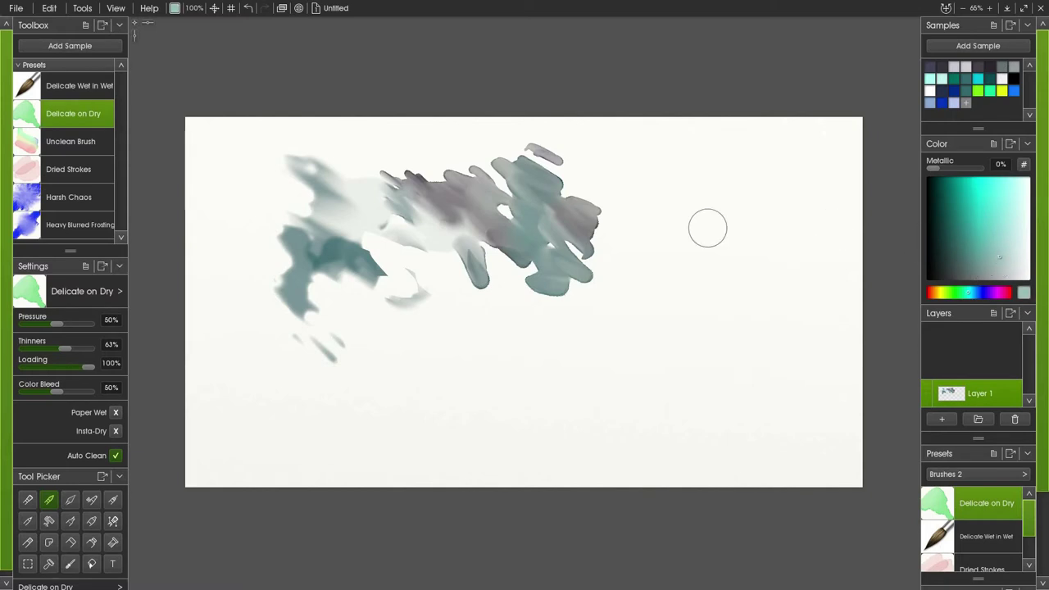
# Step: Extend the right end of the blend with pale grey-green, bright turquoise and dark teal strokes
pyautogui.moveTo(604, 227)
pyautogui.mouseDown()
pyautogui.moveTo(593, 178)
pyautogui.moveTo(615, 234)
pyautogui.moveTo(600, 276)
pyautogui.mouseUp()
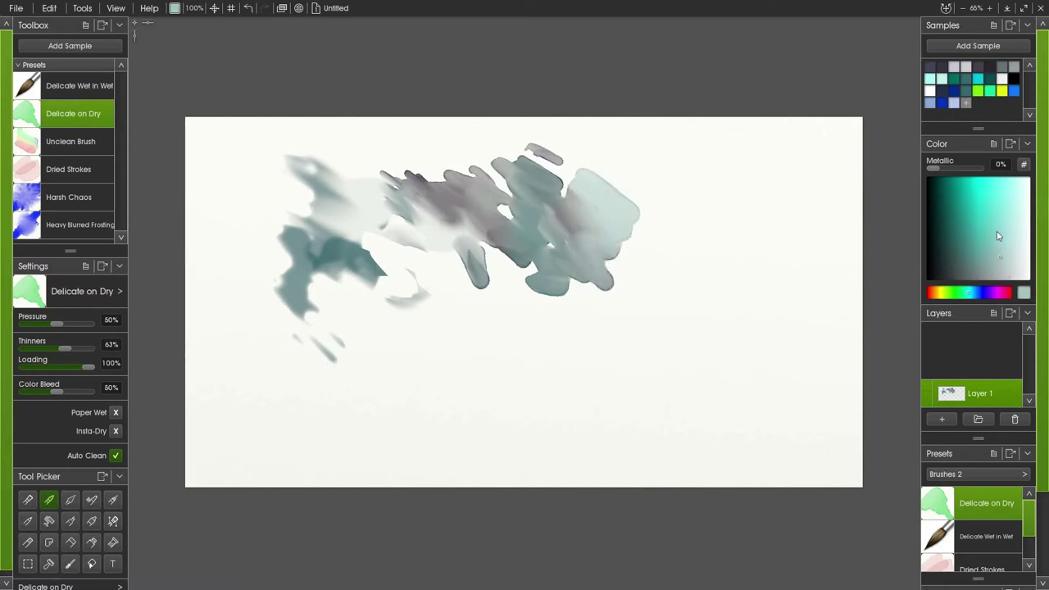
pyautogui.moveTo(665, 179)
pyautogui.mouseDown()
pyautogui.moveTo(628, 166)
pyautogui.moveTo(596, 304)
pyautogui.mouseUp()
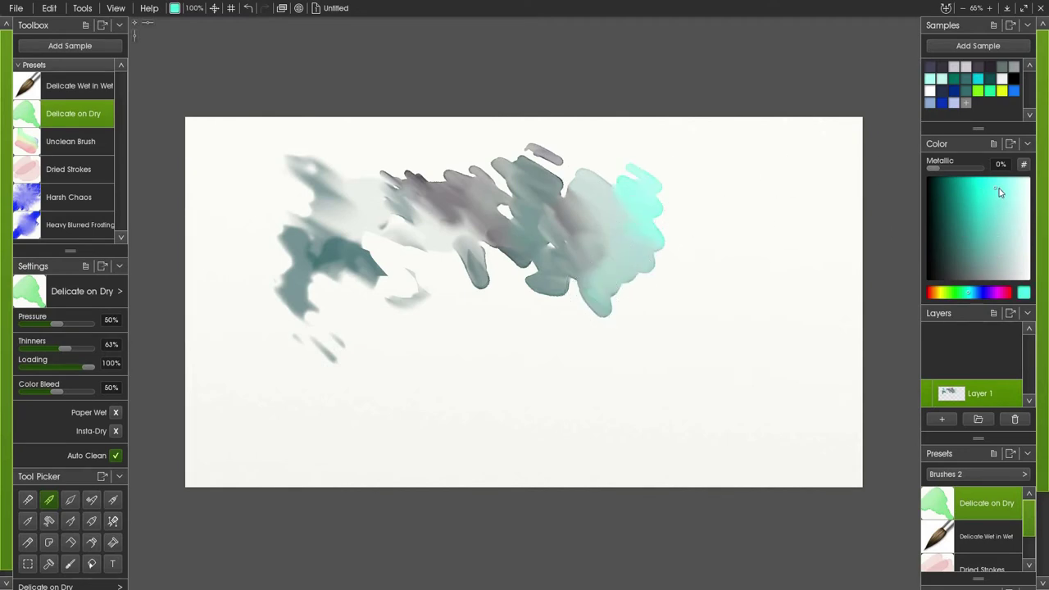
pyautogui.click(952, 186)
pyautogui.moveTo(692, 221)
pyautogui.mouseDown()
pyautogui.moveTo(677, 199)
pyautogui.moveTo(641, 218)
pyautogui.moveTo(653, 287)
pyautogui.moveTo(645, 305)
pyautogui.mouseUp()
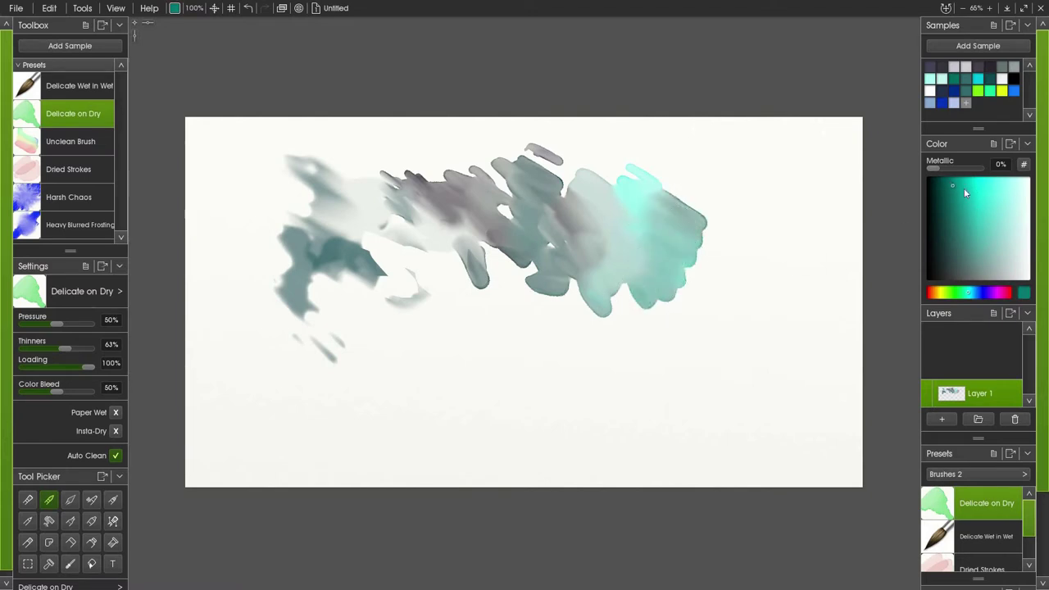
# Step: Choose a bright saturated turquoise and paint short overlapping strokes along the right edge of the blend
pyautogui.click(975, 194)
pyautogui.moveTo(702, 251); pyautogui.dragTo(698, 290)
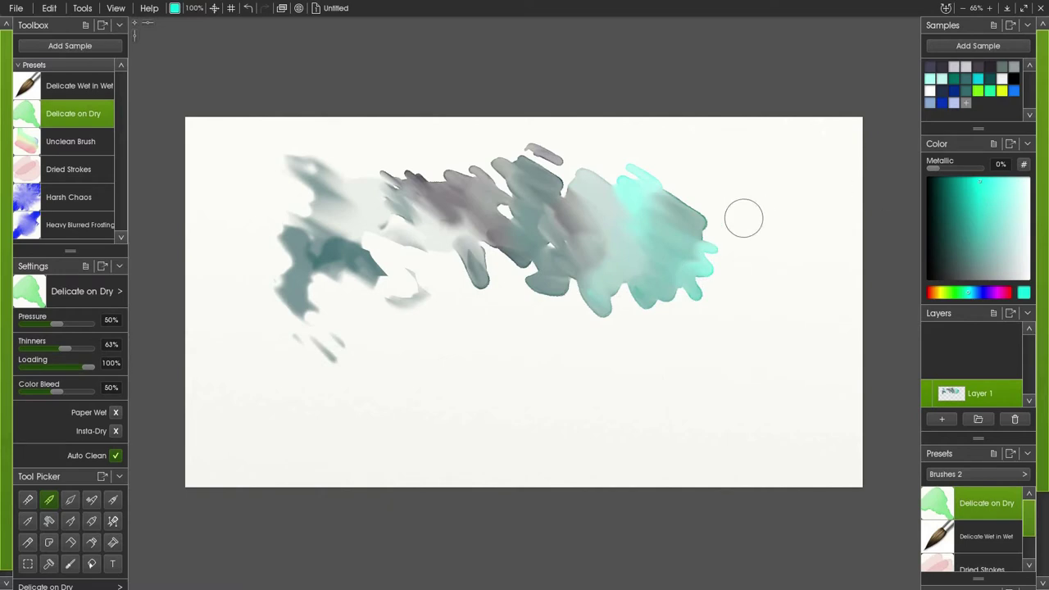
pyautogui.moveTo(743, 219)
pyautogui.mouseDown()
pyautogui.moveTo(714, 206)
pyautogui.moveTo(712, 239)
pyautogui.moveTo(679, 257)
pyautogui.mouseUp()
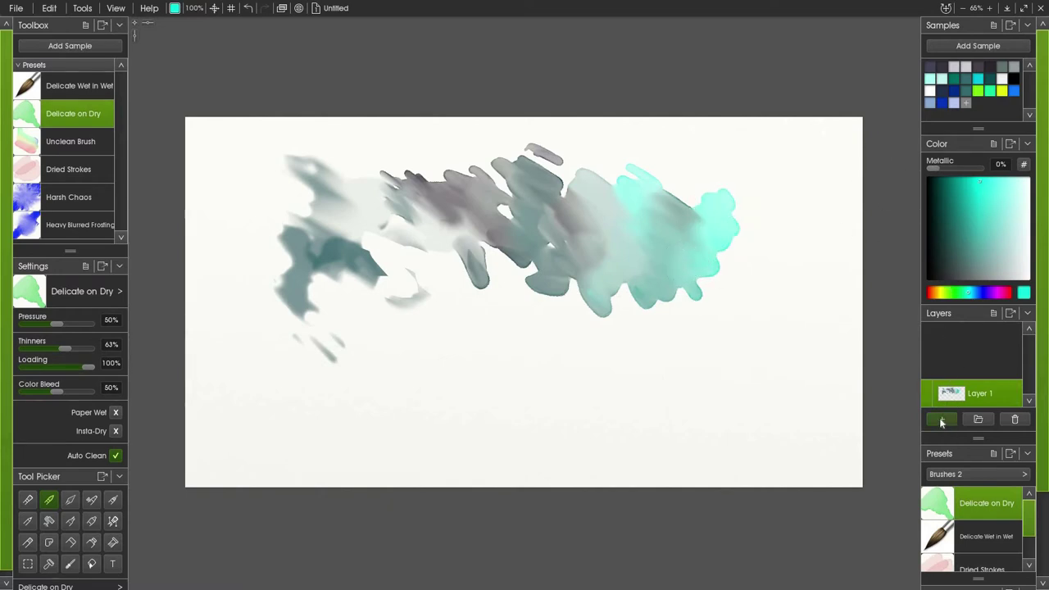
# Step: Add a new layer above Layer 1 and paint loose turquoise zigzags over the middle of the blend
pyautogui.moveTo(484, 168)
pyautogui.mouseDown()
pyautogui.moveTo(554, 182)
pyautogui.moveTo(497, 300)
pyautogui.moveTo(531, 351)
pyautogui.mouseUp()
pyautogui.moveTo(457, 182)
pyautogui.mouseDown()
pyautogui.moveTo(482, 216)
pyautogui.moveTo(466, 259)
pyautogui.moveTo(543, 182)
pyautogui.moveTo(552, 189)
pyautogui.moveTo(591, 283)
pyautogui.mouseUp()
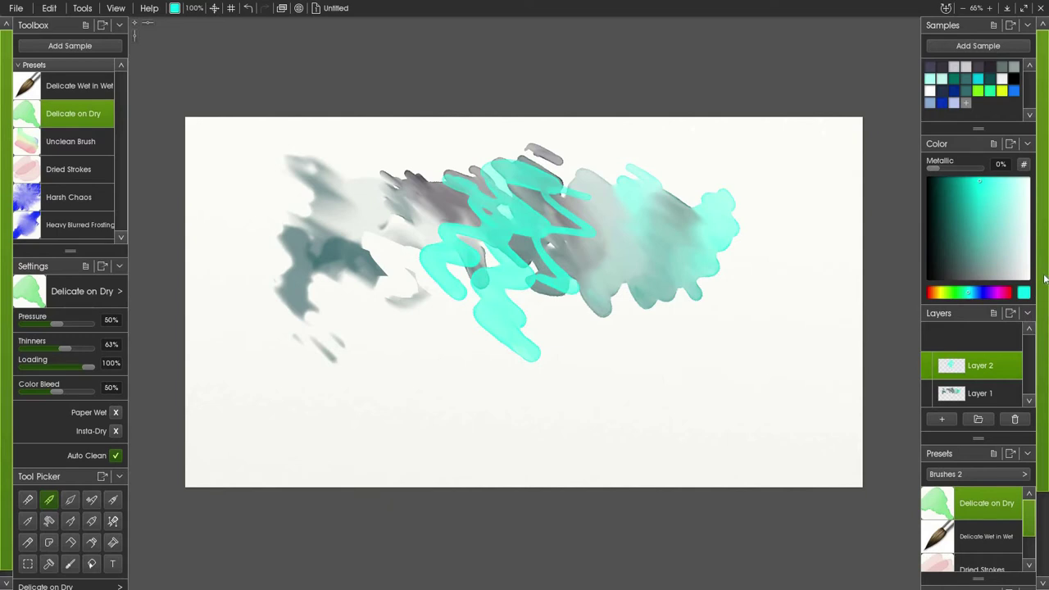
# Step: Paint a long winding turquoise stroke from the canvas's upper right to below the blend, and fill a turquoise patch at its lower left on Layer 2
pyautogui.scroll(-4, 953, 525)
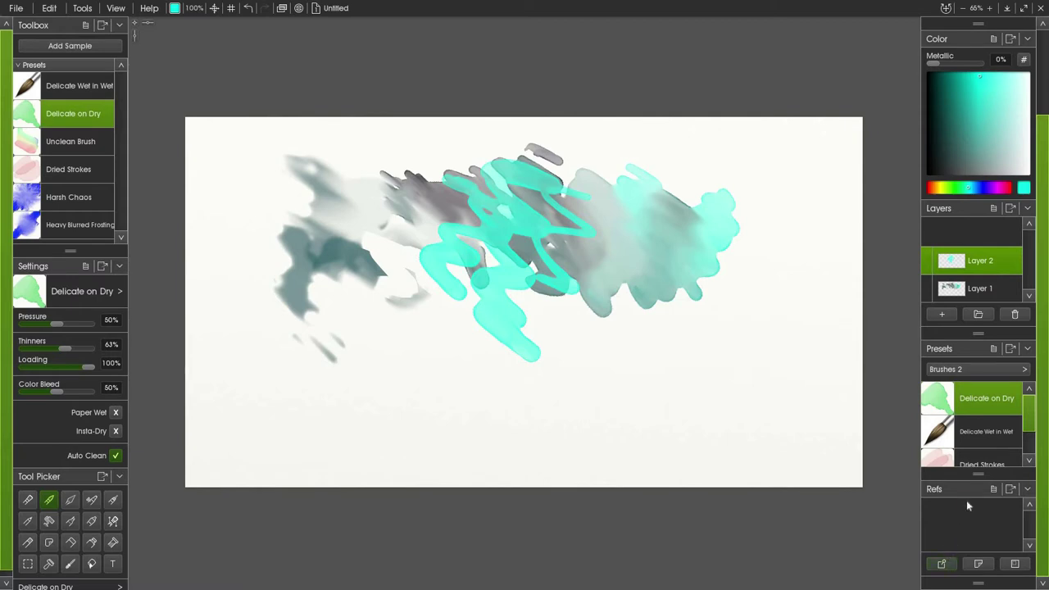
pyautogui.scroll(4, 961, 525)
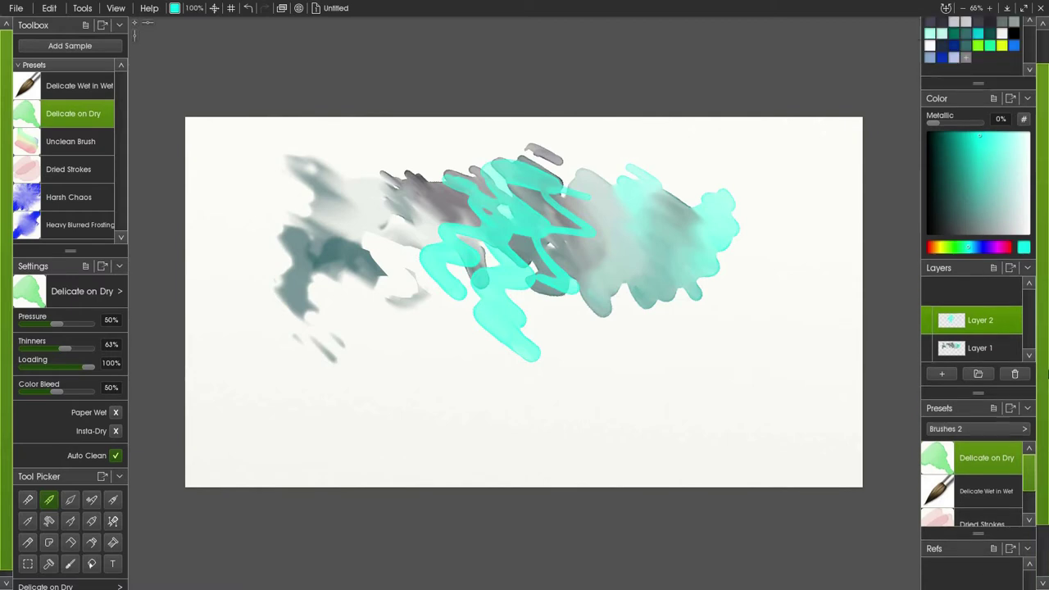
pyautogui.scroll(-4, 960, 525)
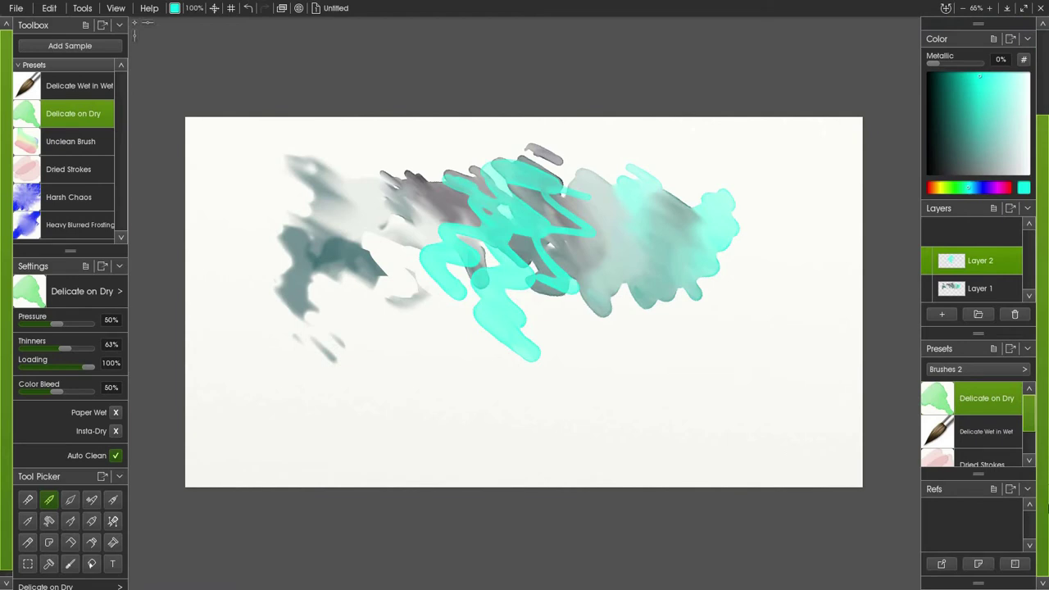
pyautogui.scroll(3, 1047, 326)
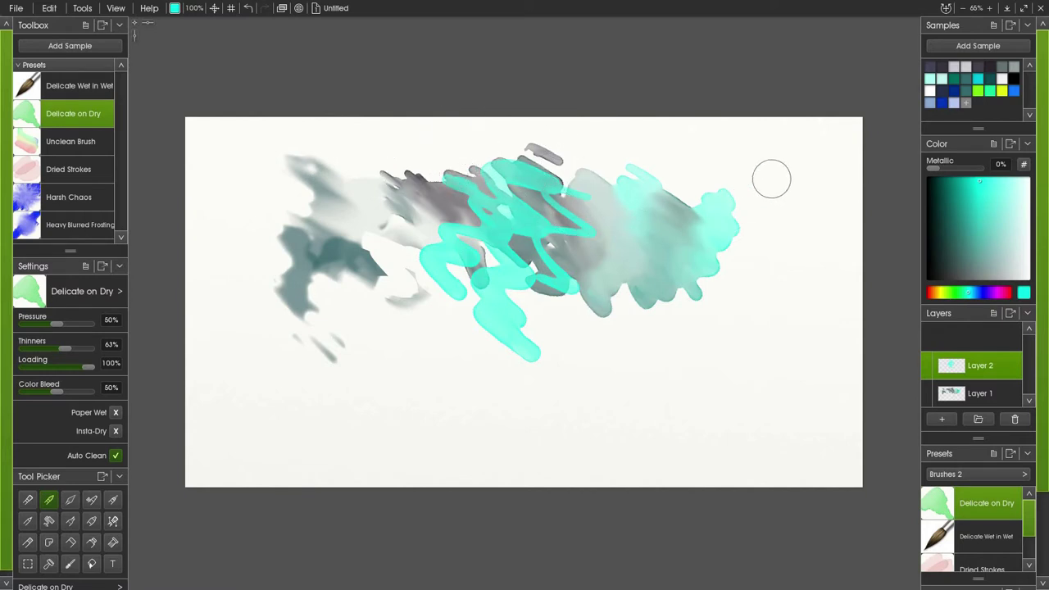
pyautogui.moveTo(765, 162)
pyautogui.mouseDown()
pyautogui.moveTo(786, 246)
pyautogui.moveTo(681, 319)
pyautogui.moveTo(522, 347)
pyautogui.moveTo(396, 333)
pyautogui.moveTo(385, 409)
pyautogui.mouseUp()
pyautogui.moveTo(398, 234); pyautogui.dragTo(427, 312)
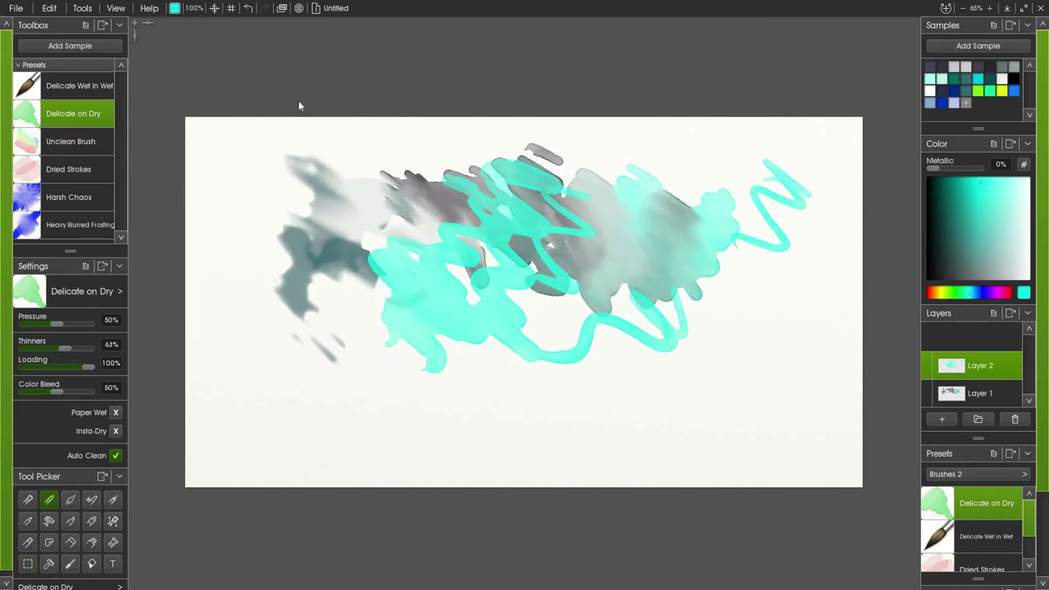
# Step: Look at the canvas settings, then show the Canvas Positioner
pyautogui.click(120, 10)
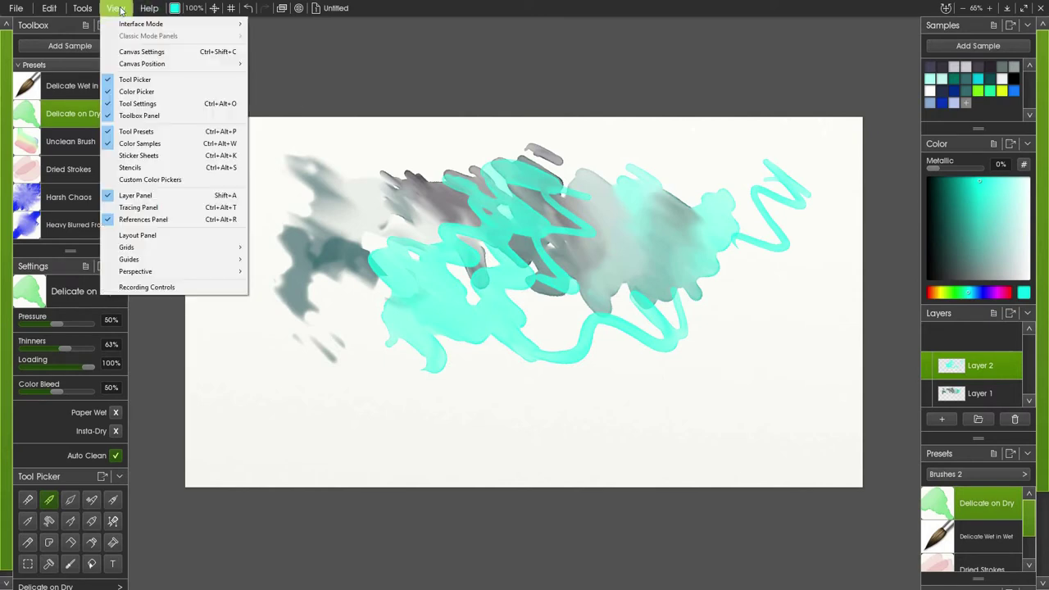
pyautogui.click(168, 52)
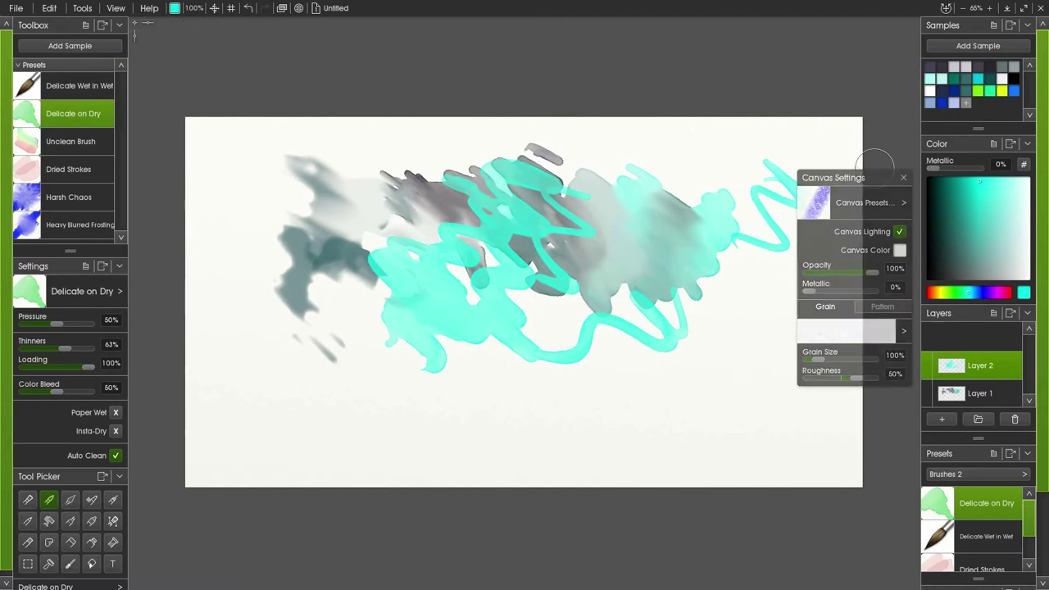
pyautogui.click(115, 8)
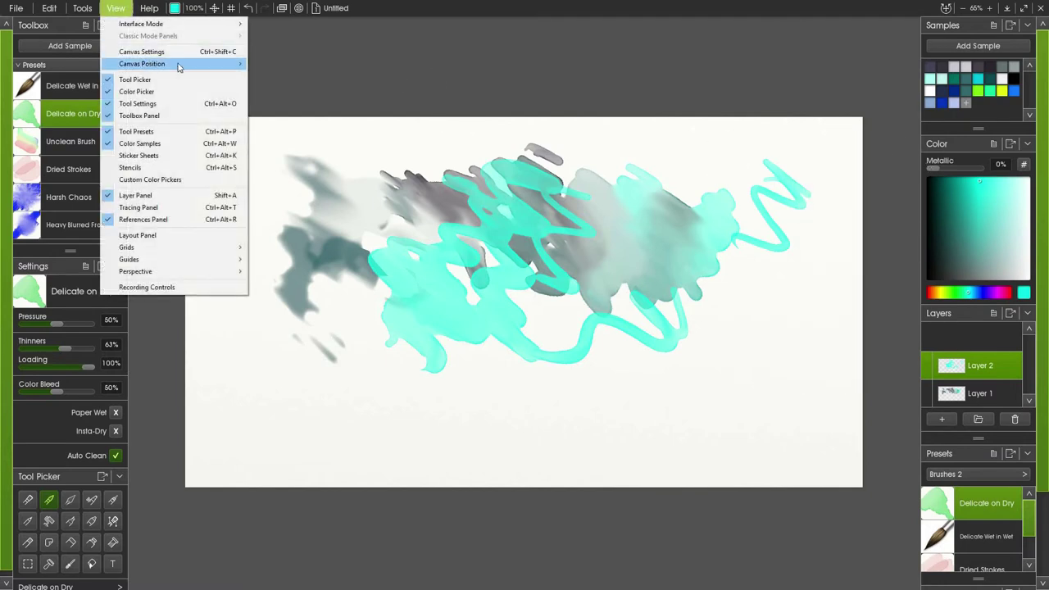
pyautogui.moveTo(182, 67)
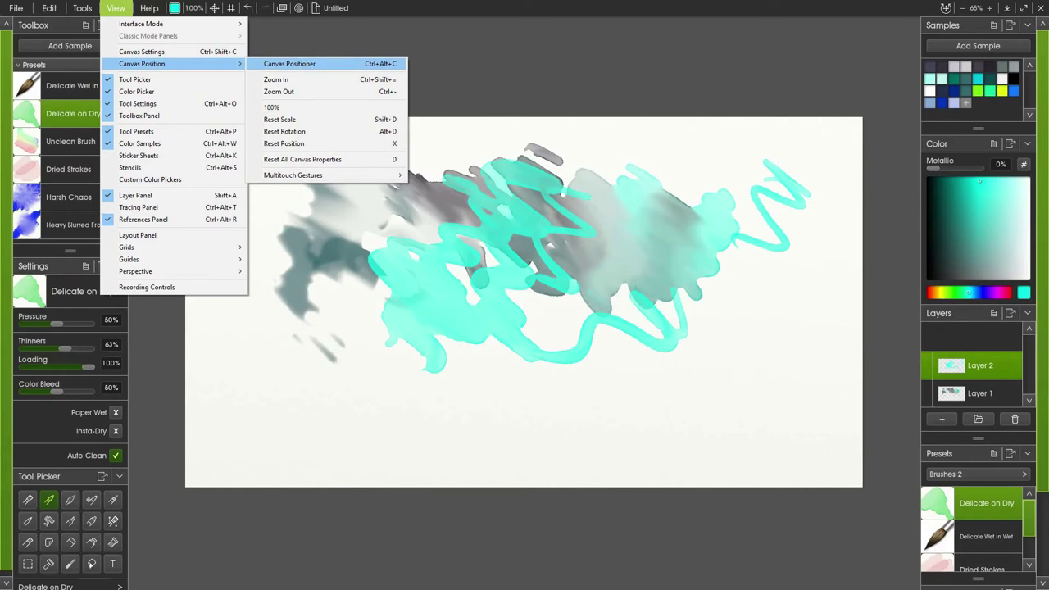
pyautogui.click(307, 63)
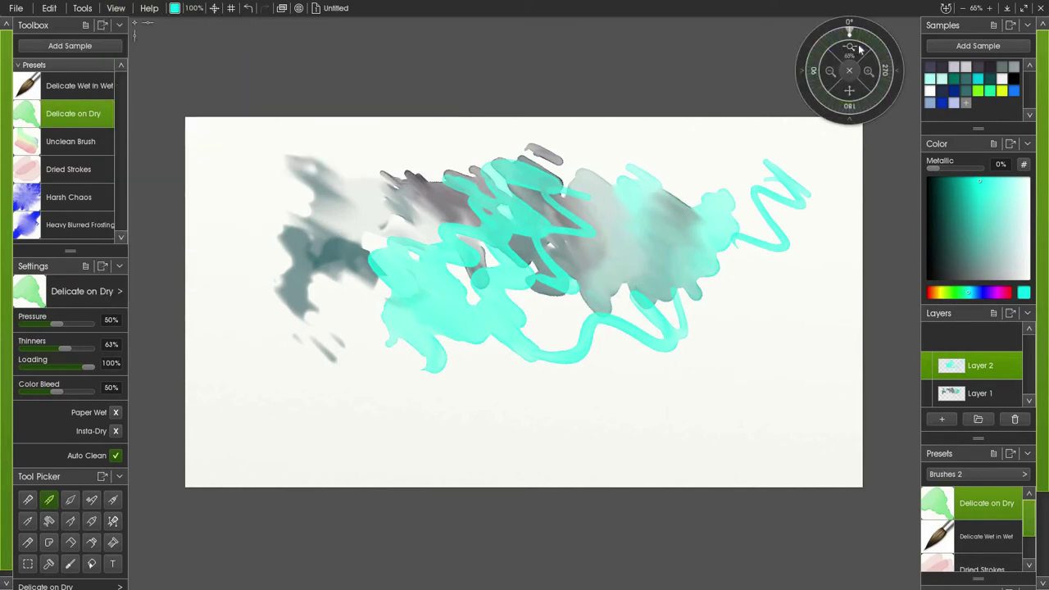
# Step: Zoom the canvas in and out repeatedly with the Canvas Positioner
pyautogui.scroll(3, 875, 51)
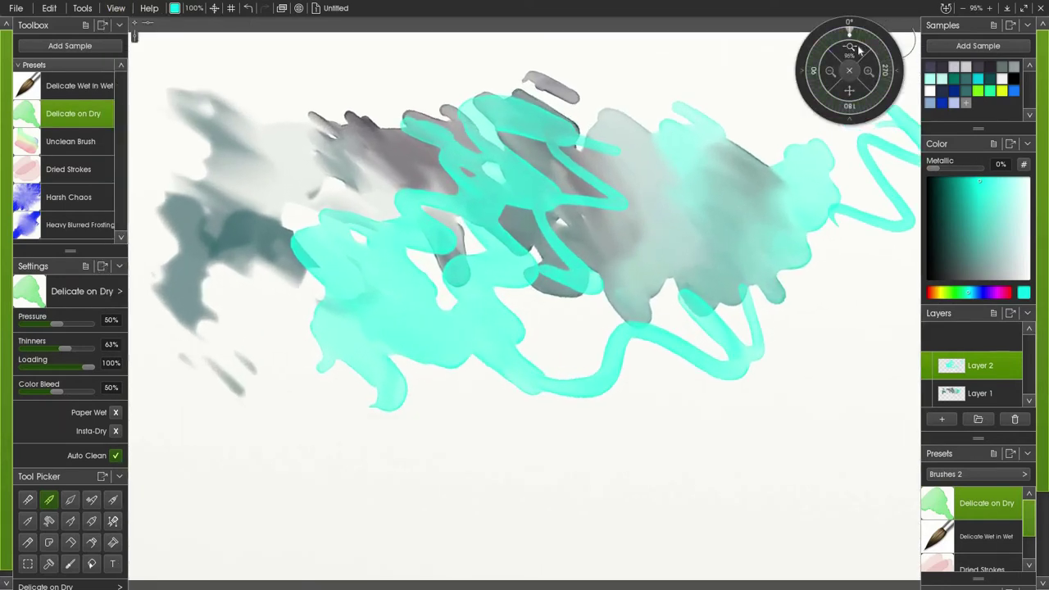
pyautogui.scroll(-5, 859, 50)
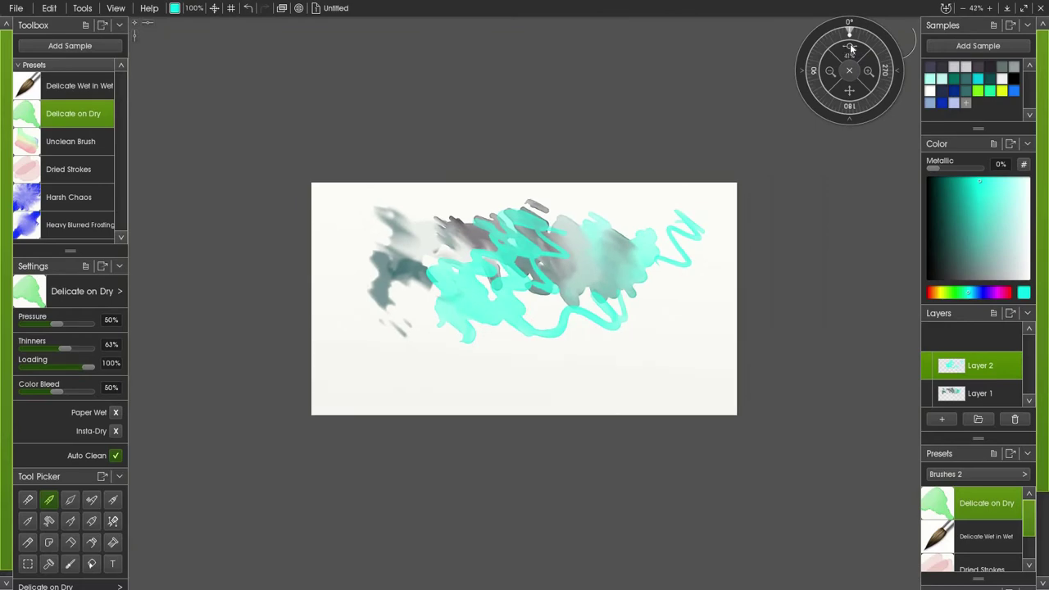
pyautogui.scroll(9, 851, 47)
pyautogui.scroll(-5, 857, 48)
pyautogui.scroll(3, 861, 48)
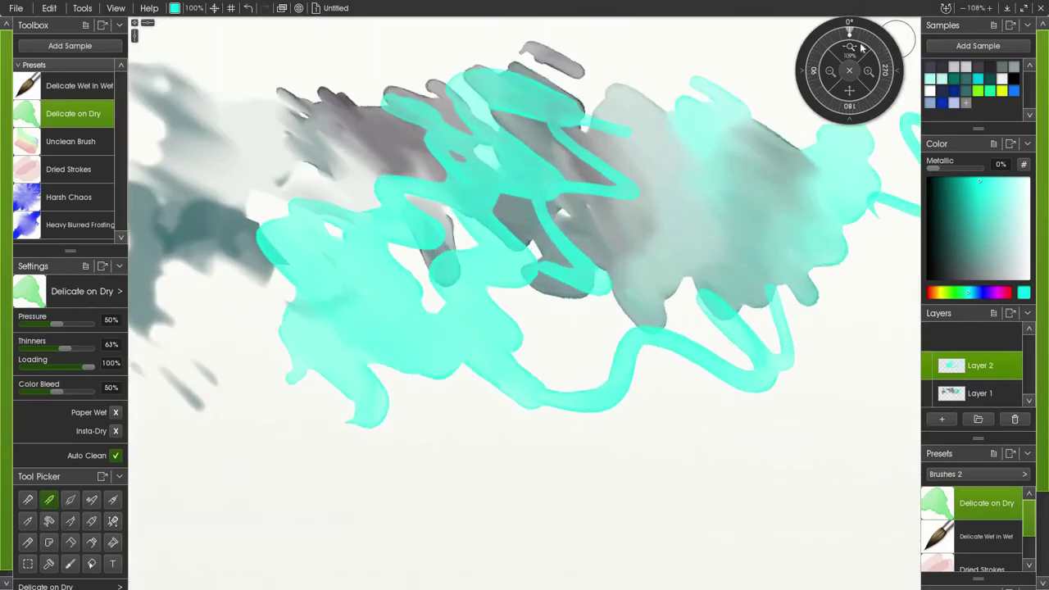
pyautogui.scroll(-4, 861, 47)
pyautogui.scroll(1, 860, 47)
pyautogui.moveTo(862, 29)
pyautogui.mouseDown()
pyautogui.moveTo(816, 31)
pyautogui.moveTo(851, 31)
pyautogui.mouseUp()
pyautogui.click(850, 30)
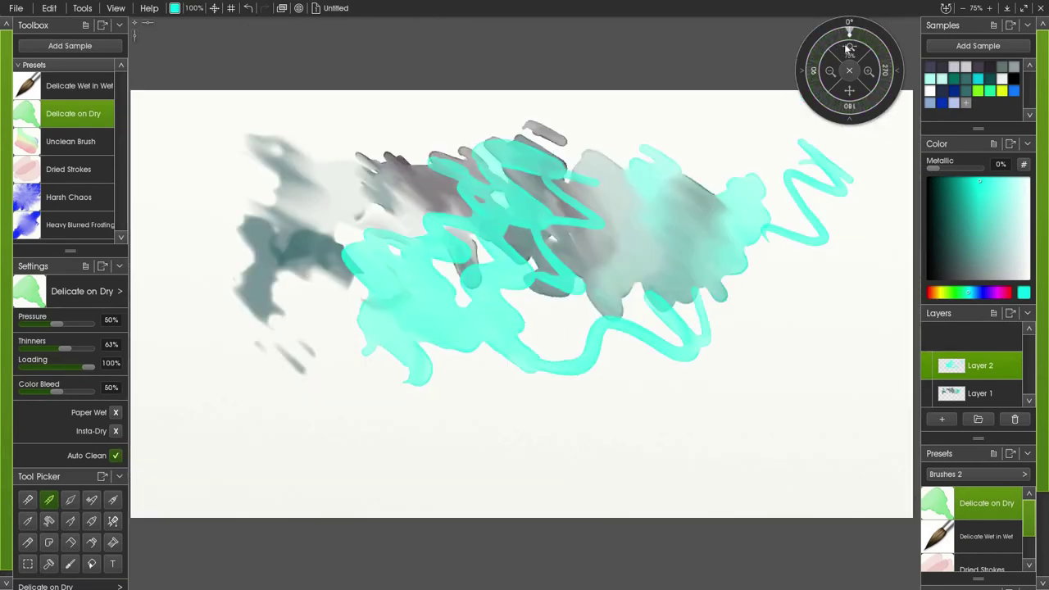
pyautogui.moveTo(819, 54)
pyautogui.mouseDown()
pyautogui.moveTo(865, 59)
pyautogui.moveTo(828, 57)
pyautogui.mouseUp()
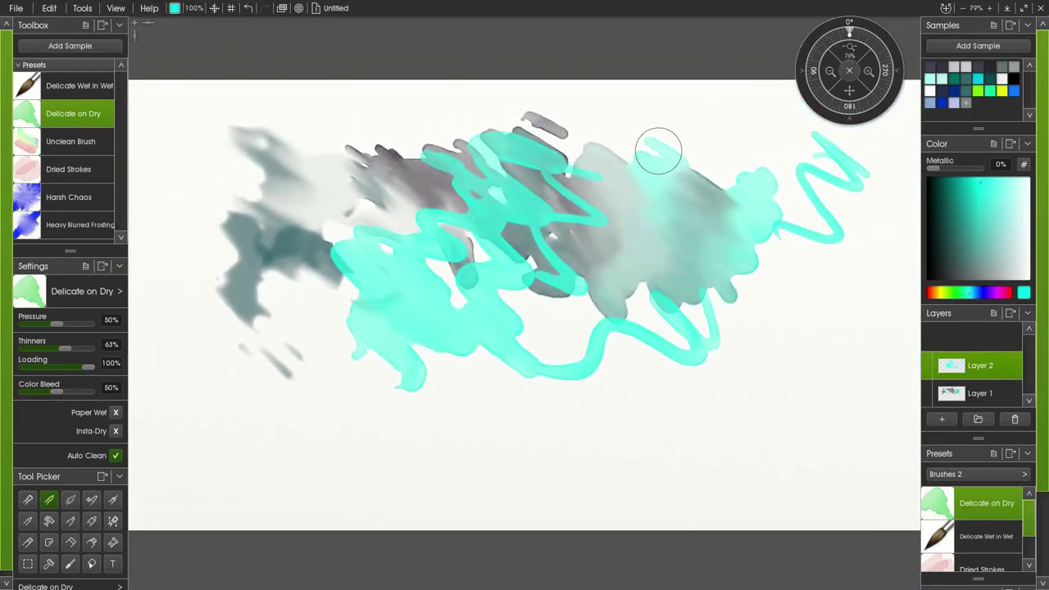
# Step: Pan the canvas around and adjust its zoom to 70%
pyautogui.scroll(-1, 689, 164)
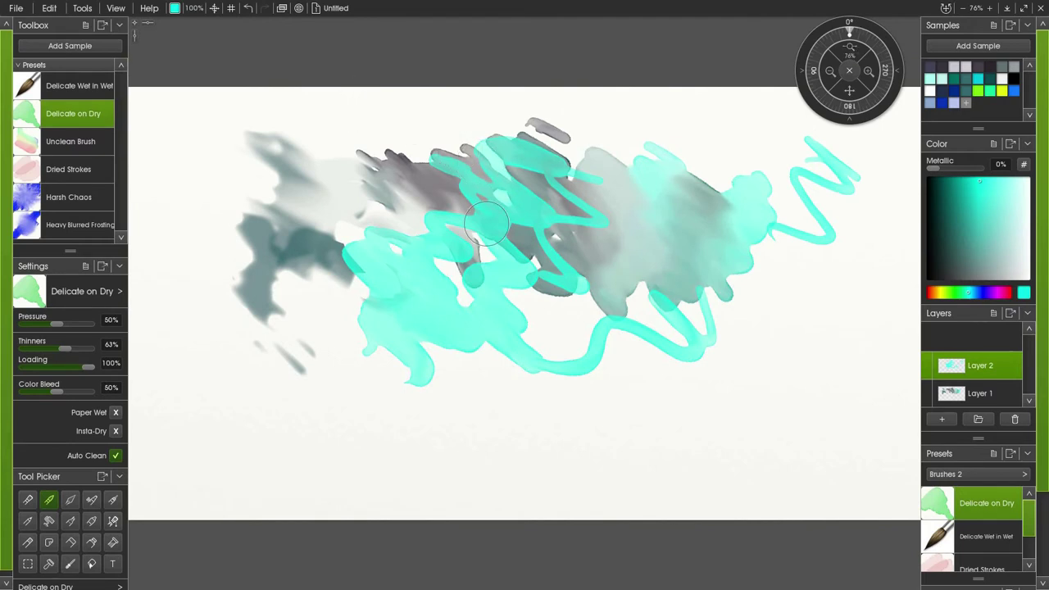
pyautogui.moveTo(457, 87)
pyautogui.mouseDown()
pyautogui.moveTo(550, 118)
pyautogui.moveTo(492, 110)
pyautogui.moveTo(547, 137)
pyautogui.moveTo(285, 95)
pyautogui.moveTo(489, 39)
pyautogui.moveTo(401, 48)
pyautogui.moveTo(412, 71)
pyautogui.moveTo(425, 73)
pyautogui.mouseUp()
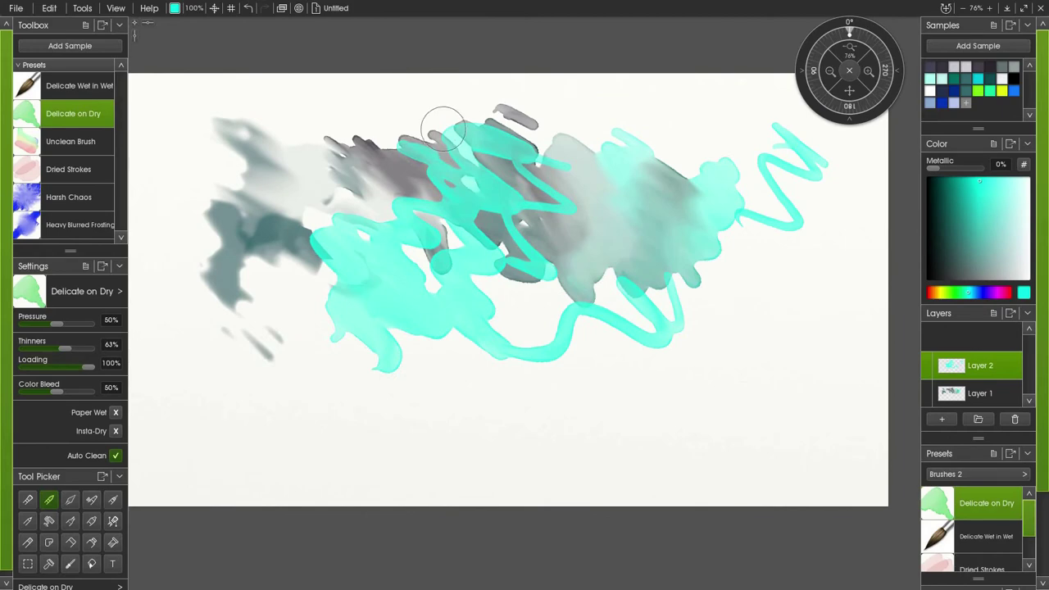
pyautogui.moveTo(443, 128); pyautogui.dragTo(450, 179)
pyautogui.moveTo(536, 141)
pyautogui.mouseDown()
pyautogui.moveTo(552, 126)
pyautogui.moveTo(499, 129)
pyautogui.mouseUp()
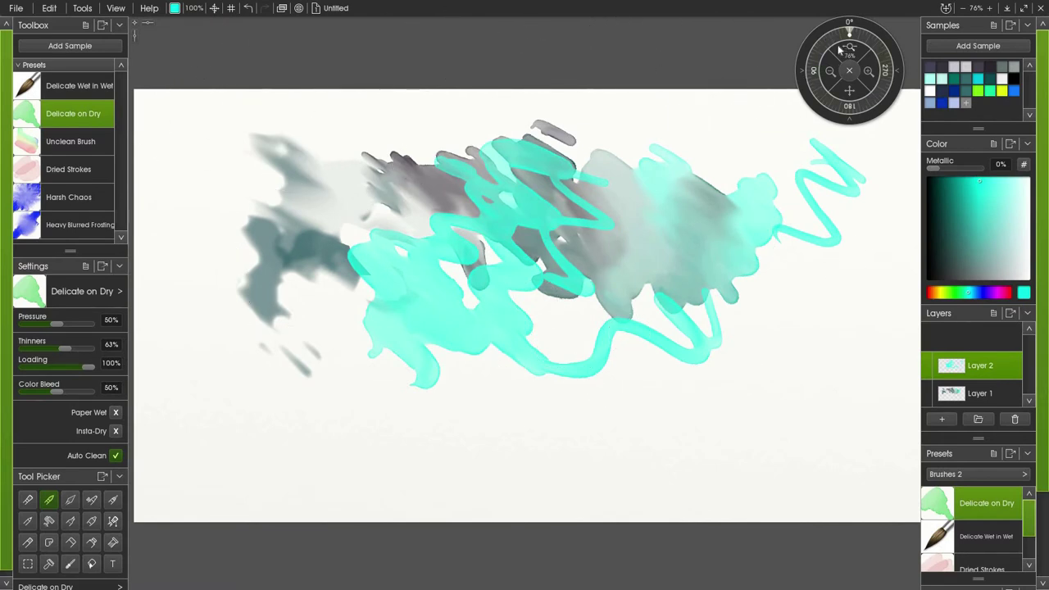
pyautogui.moveTo(840, 51); pyautogui.dragTo(767, 25)
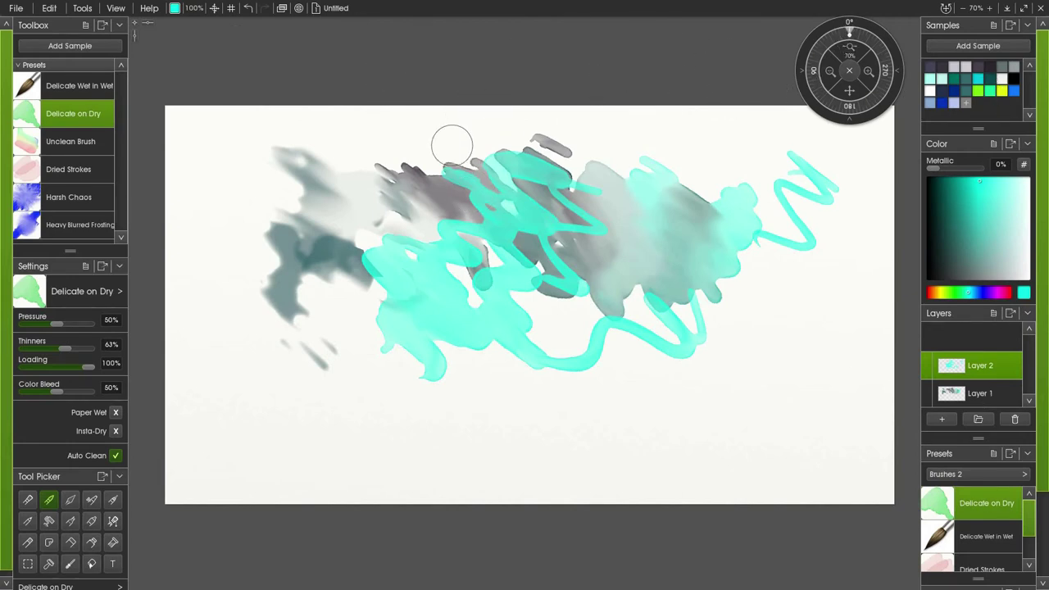
# Step: Switch the interface from Docking Mode to Classic Mode
pyautogui.click(114, 9)
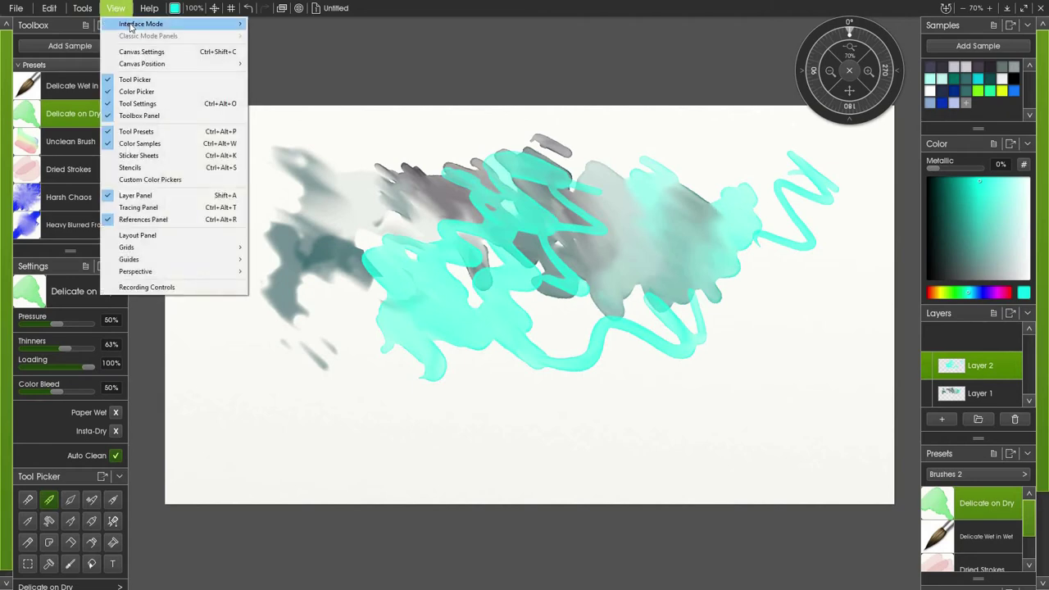
pyautogui.moveTo(113, 26)
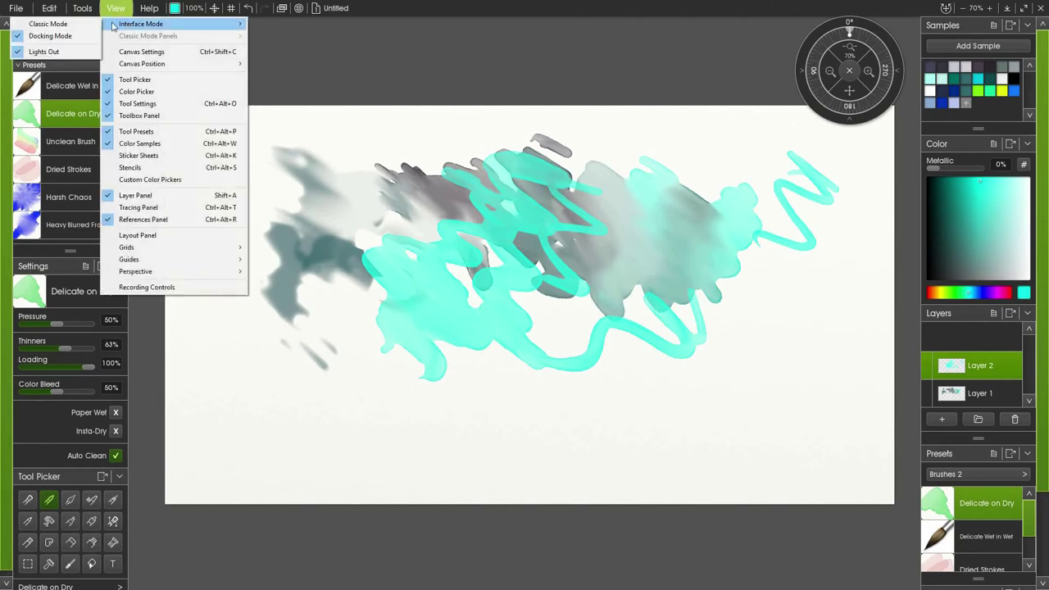
pyautogui.click(51, 24)
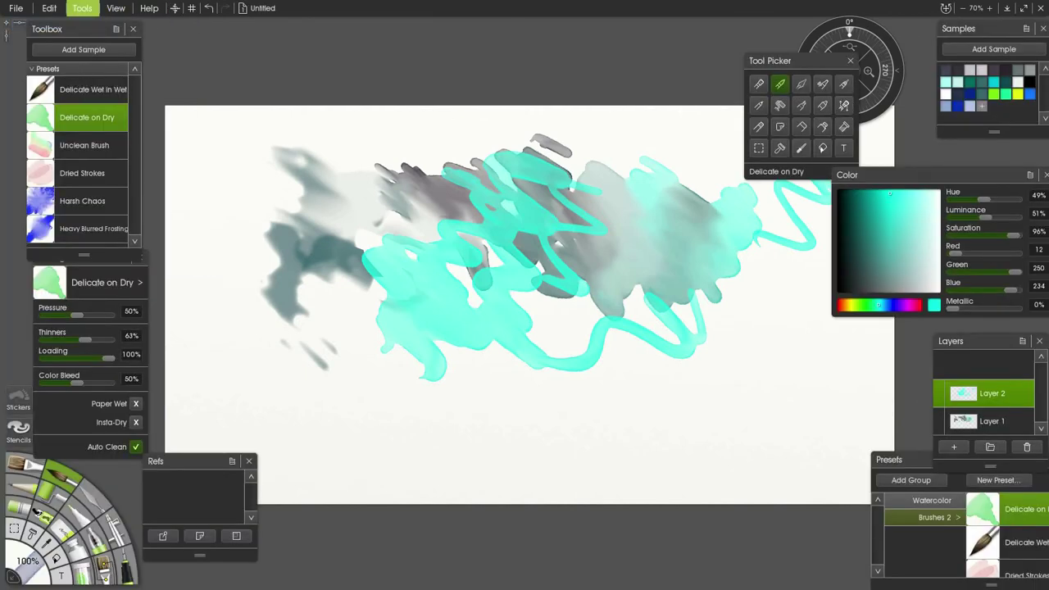
# Step: Turn off the Lights Out option to use the light interface theme
pyautogui.click(121, 13)
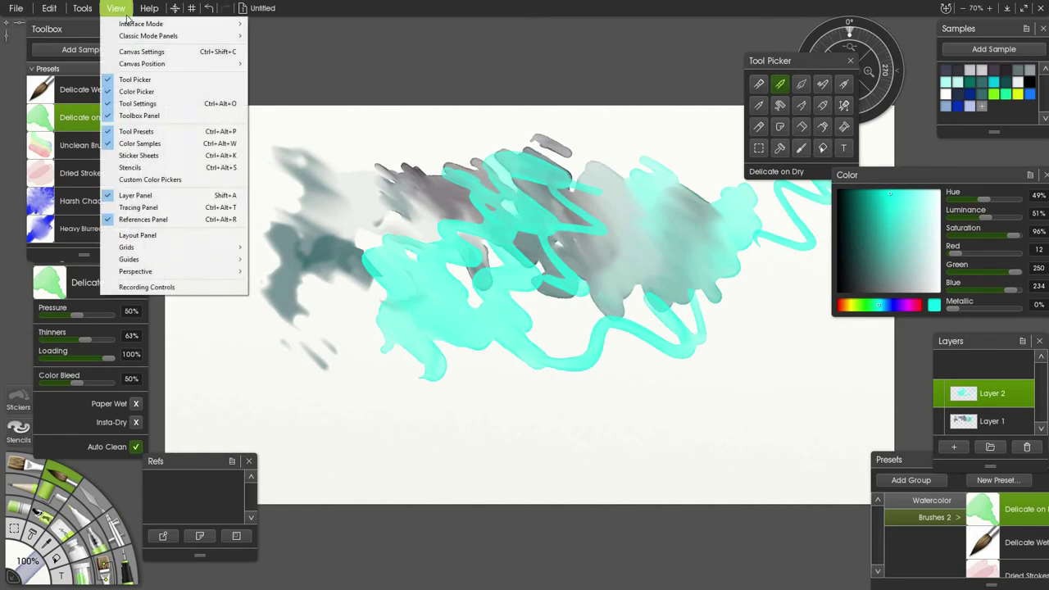
pyautogui.moveTo(146, 38)
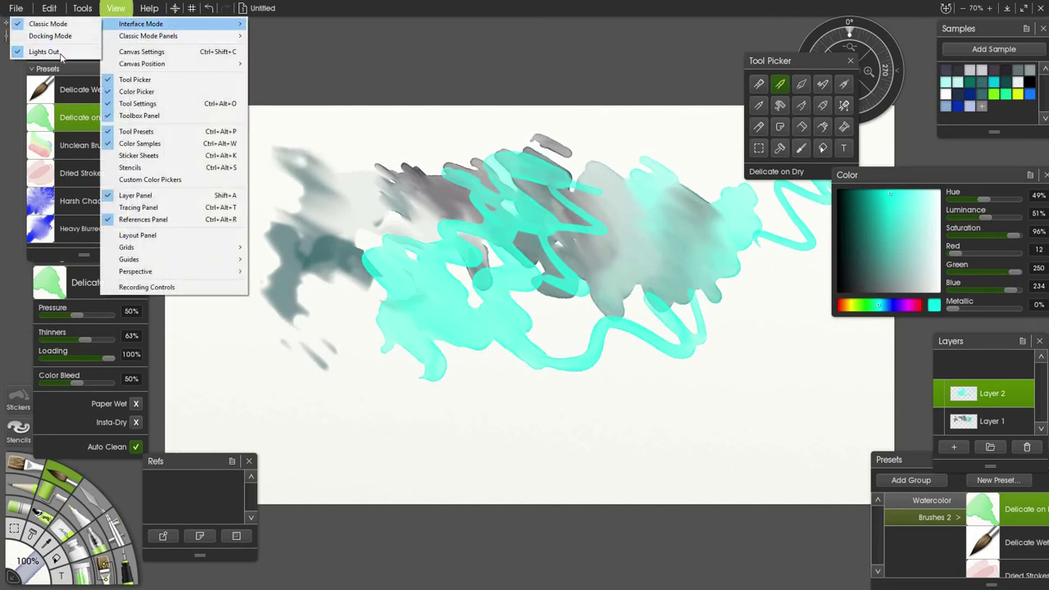
pyautogui.click(59, 52)
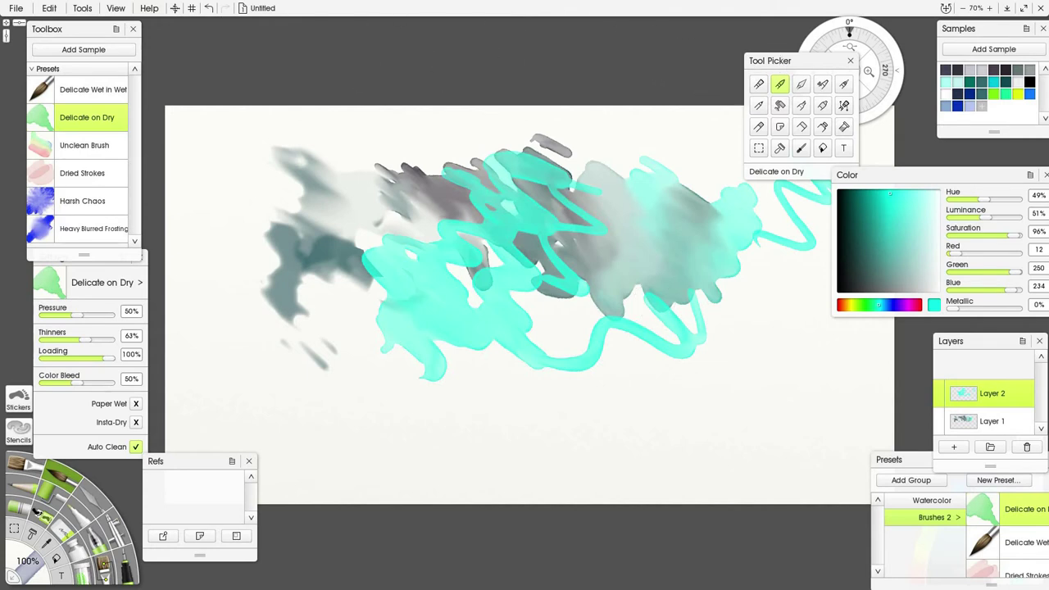
# Step: Rearrange the floating Tool Picker, Presets, Layers, Color and Samples panels so that none covers the Canvas Positioner or runs off screen
pyautogui.moveTo(770, 60); pyautogui.dragTo(683, 40)
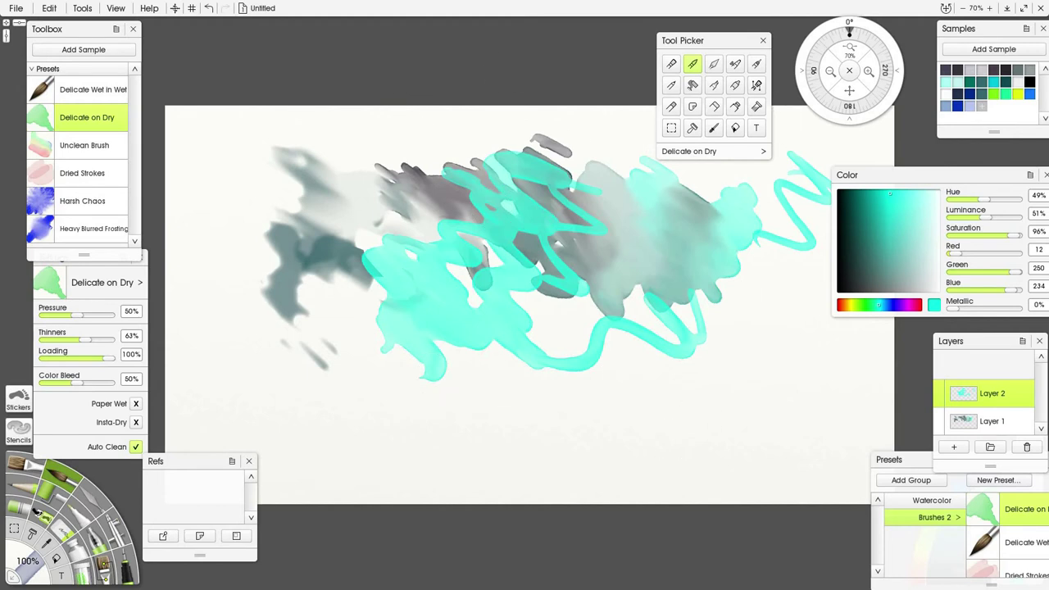
pyautogui.click(915, 463)
pyautogui.moveTo(752, 422); pyautogui.dragTo(648, 459)
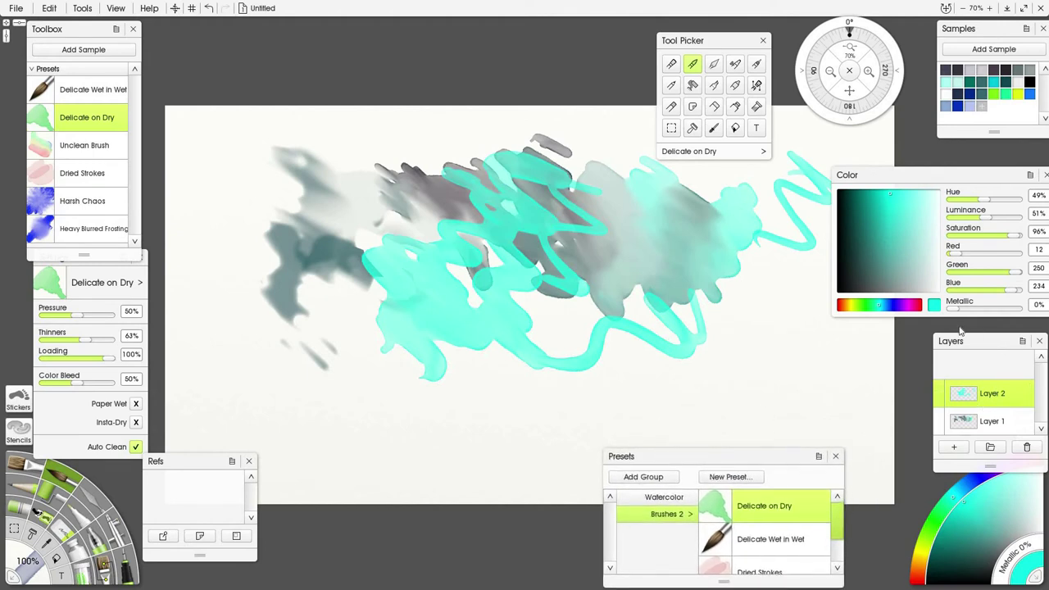
pyautogui.moveTo(961, 336); pyautogui.dragTo(928, 325)
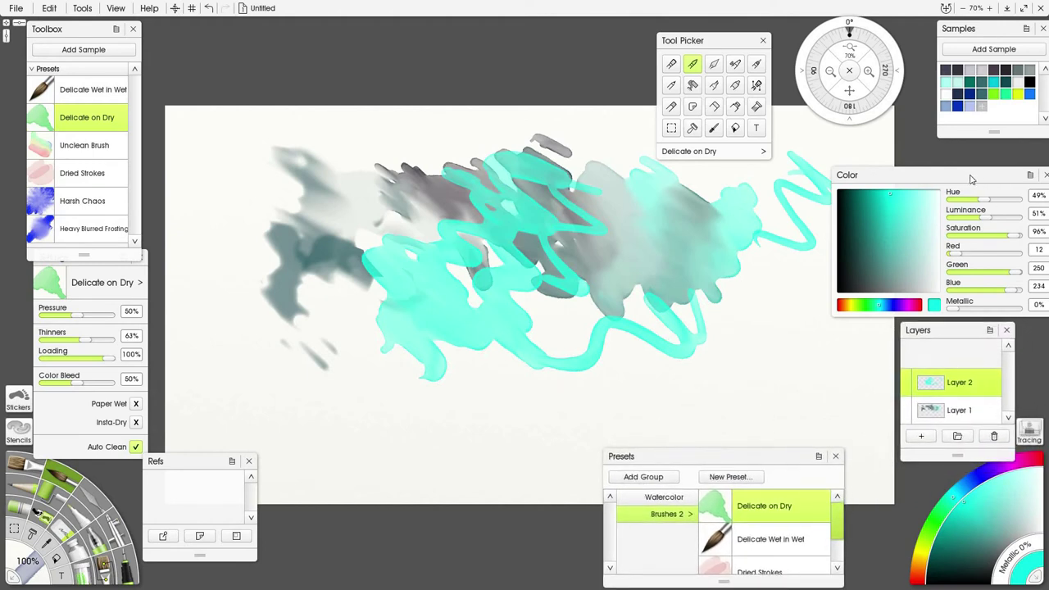
pyautogui.moveTo(971, 178); pyautogui.dragTo(966, 167)
pyautogui.moveTo(978, 27); pyautogui.dragTo(959, 23)
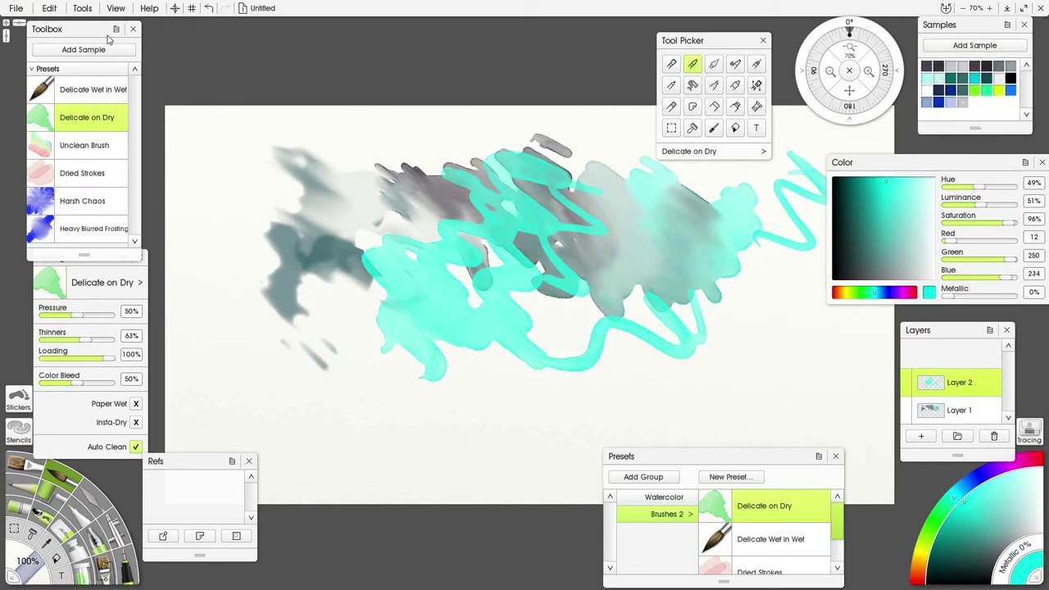
# Step: Reposition the floating Toolbox, Settings and Refs panels so that they no longer hang together beside the canvas
pyautogui.moveTo(108, 38); pyautogui.dragTo(136, 34)
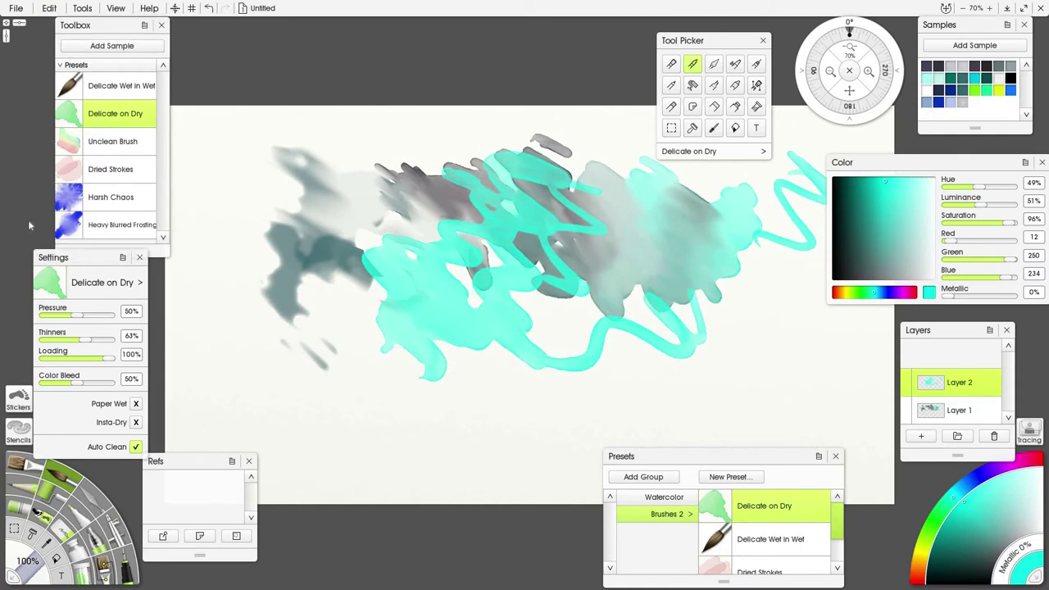
pyautogui.moveTo(74, 258); pyautogui.dragTo(49, 213)
pyautogui.moveTo(176, 462); pyautogui.dragTo(167, 420)
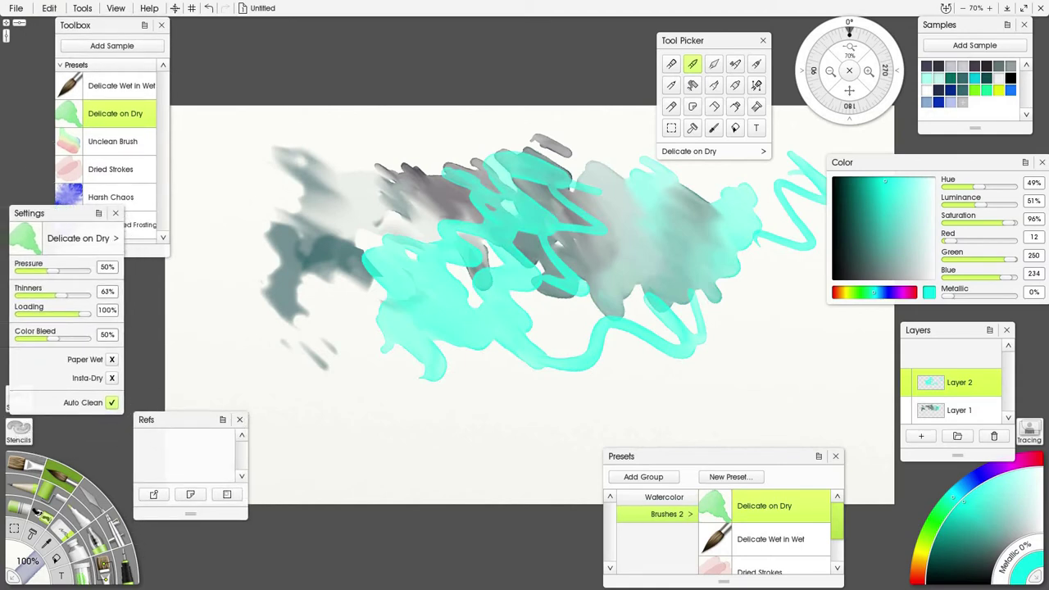
# Step: Close the floating Refs, Settings, Toolbox, Tool Picker, Samples, Color, Layers and Presets panels
pyautogui.click(240, 420)
pyautogui.click(115, 214)
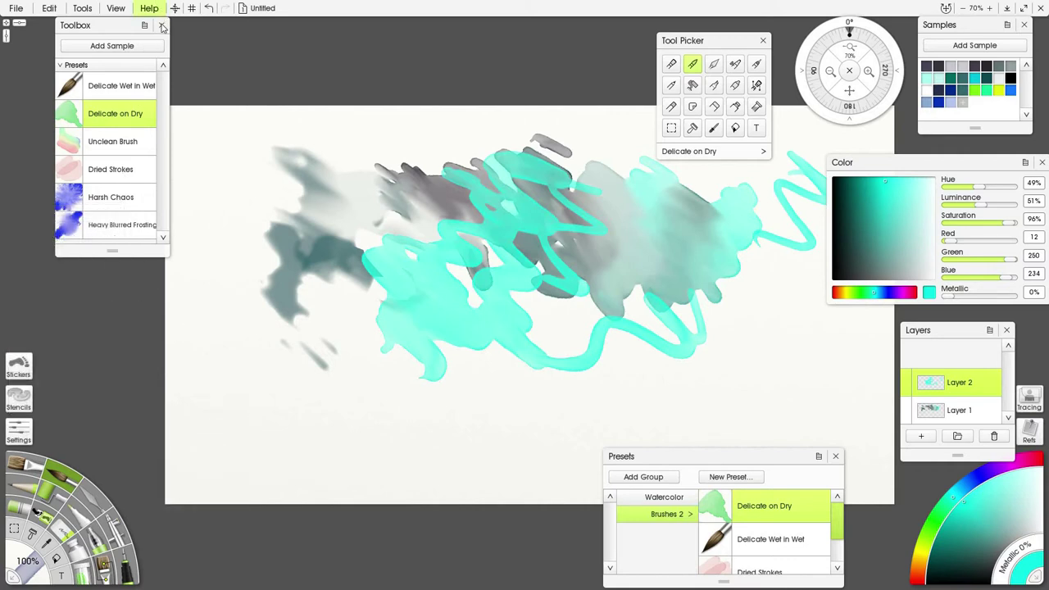
pyautogui.click(162, 26)
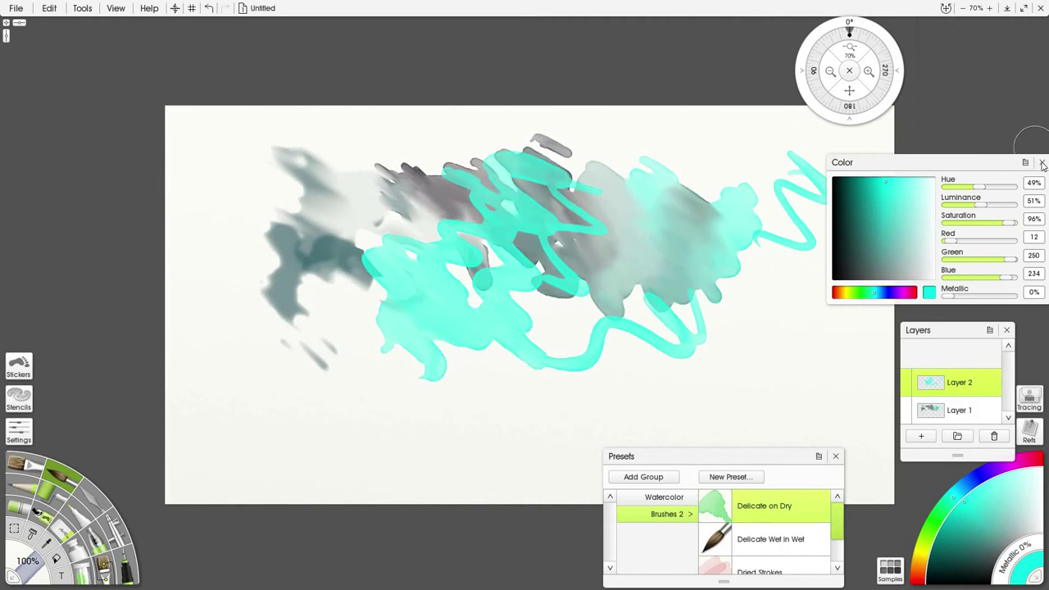
pyautogui.click(1042, 162)
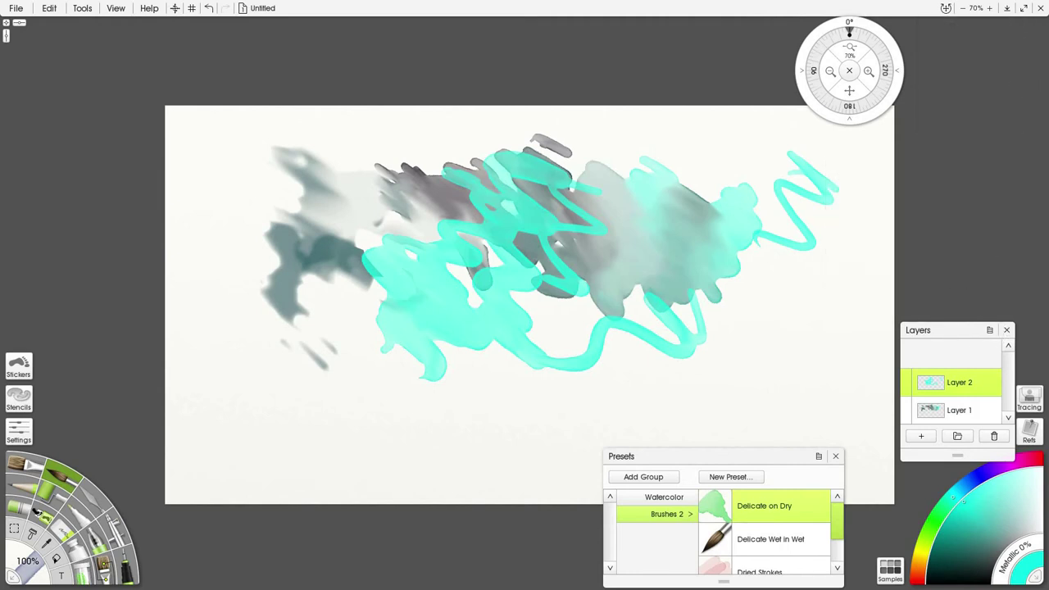
pyautogui.click(1007, 329)
pyautogui.click(836, 455)
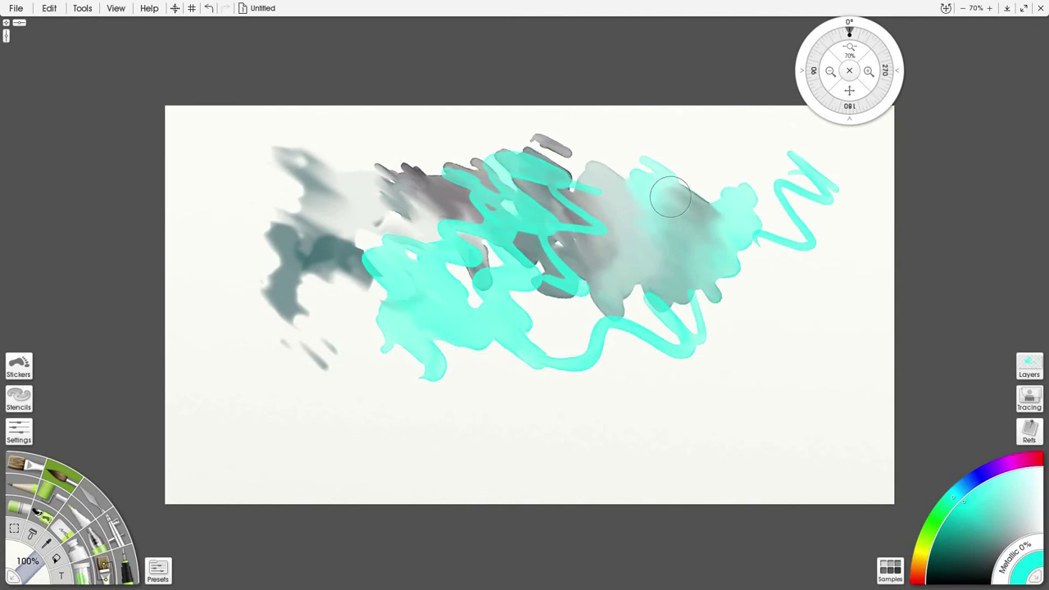
# Step: Reopen the Layers panel, delete Layer 2 and clear the paint from Layer 1
pyautogui.moveTo(632, 238); pyautogui.dragTo(647, 245)
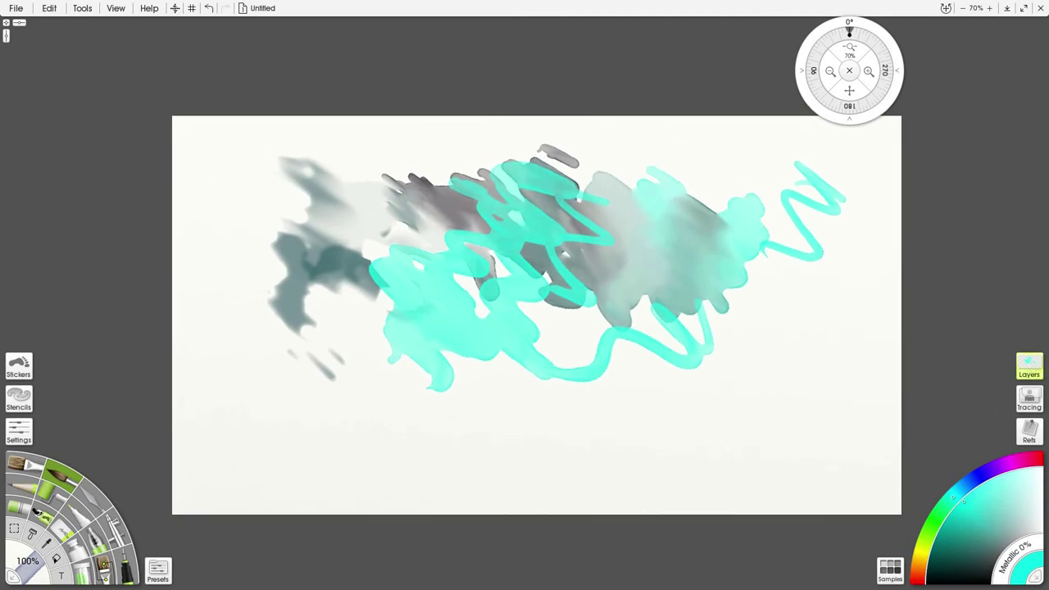
pyautogui.click(1029, 365)
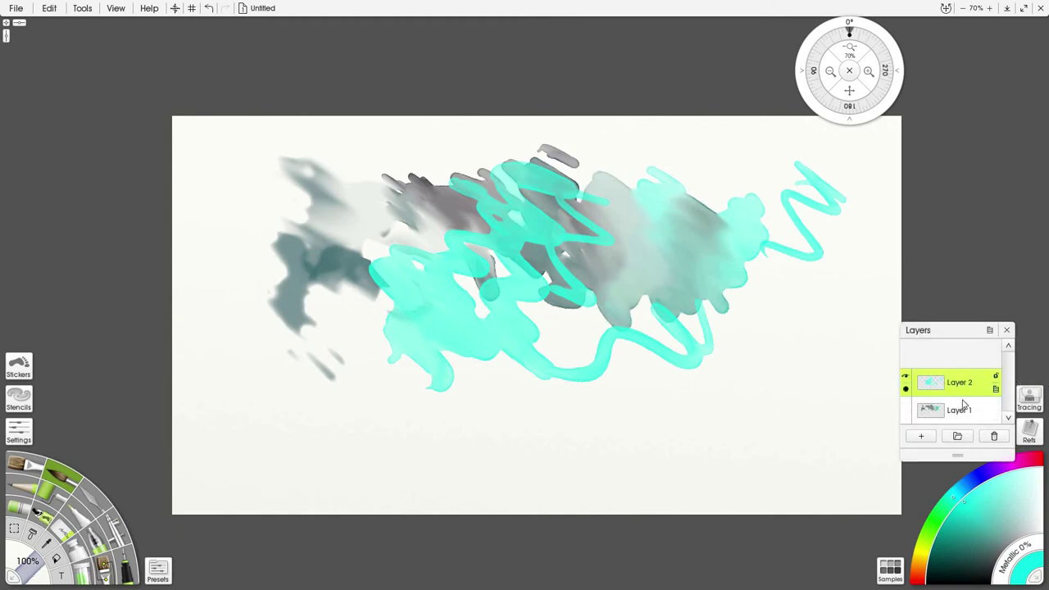
pyautogui.click(996, 391)
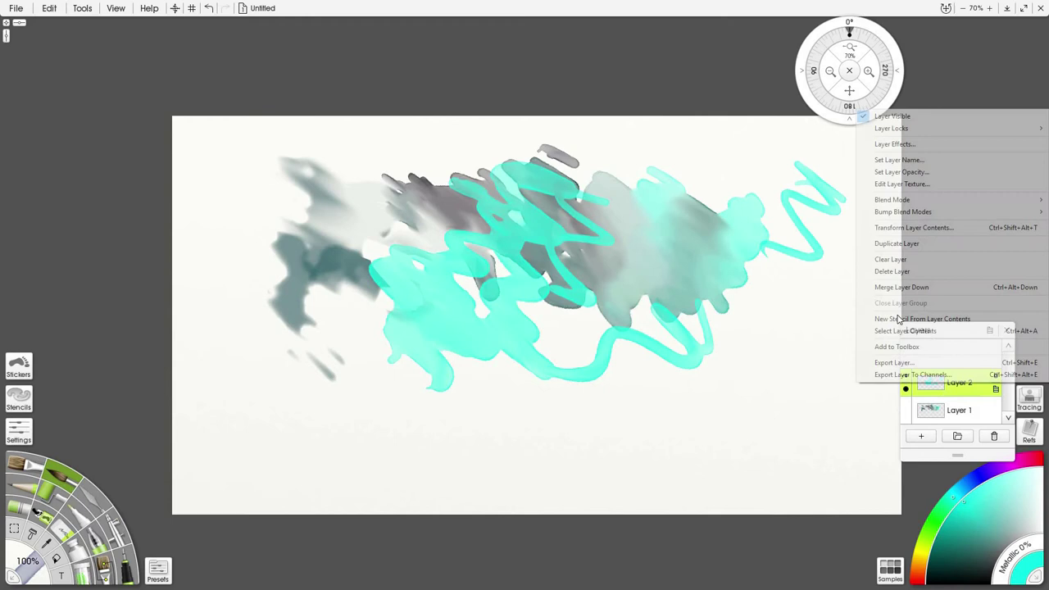
pyautogui.click(892, 271)
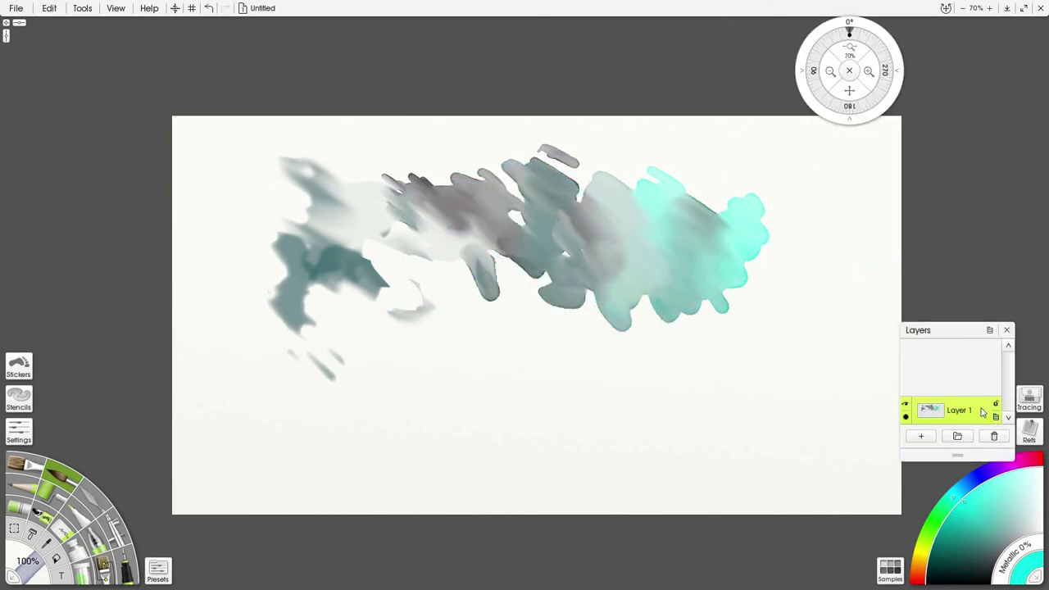
pyautogui.click(996, 416)
pyautogui.click(902, 288)
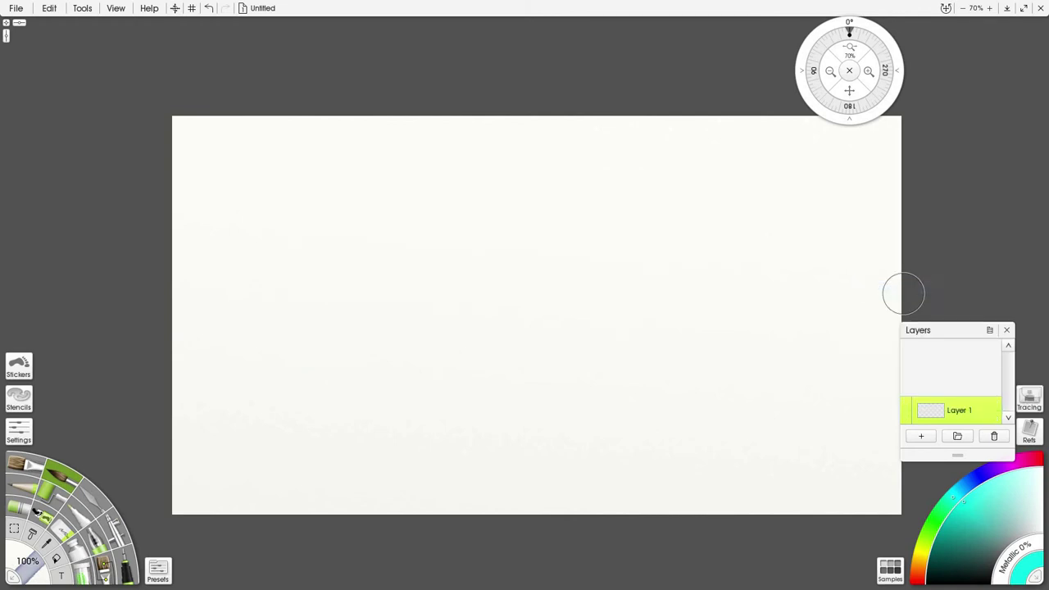
# Step: Hide the Canvas Positioner and close the Layers panel to leave the canvas area uncluttered
pyautogui.moveTo(471, 218); pyautogui.dragTo(426, 195)
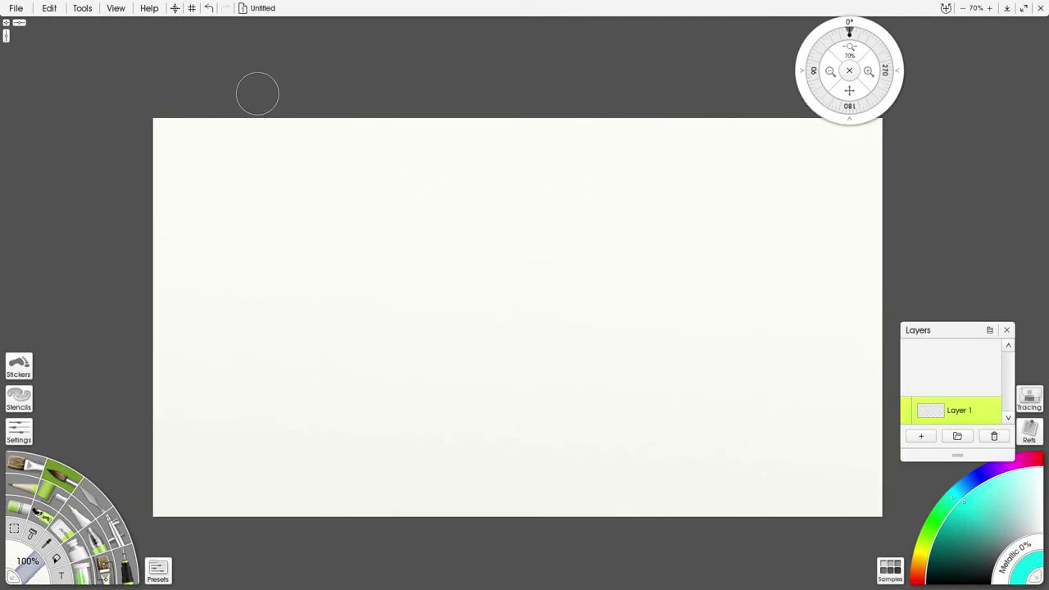
pyautogui.click(127, 14)
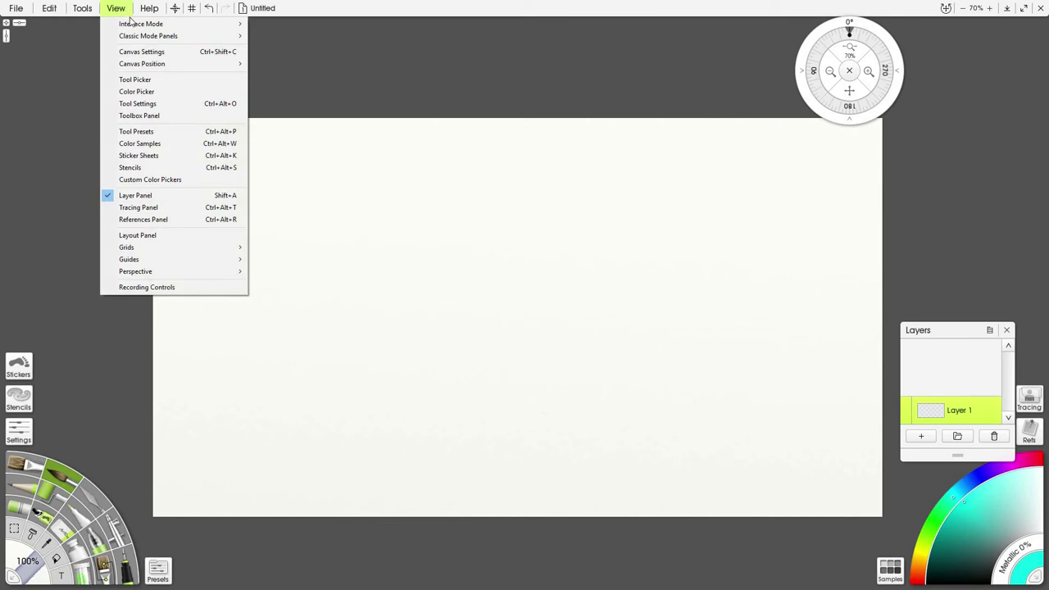
pyautogui.moveTo(211, 67)
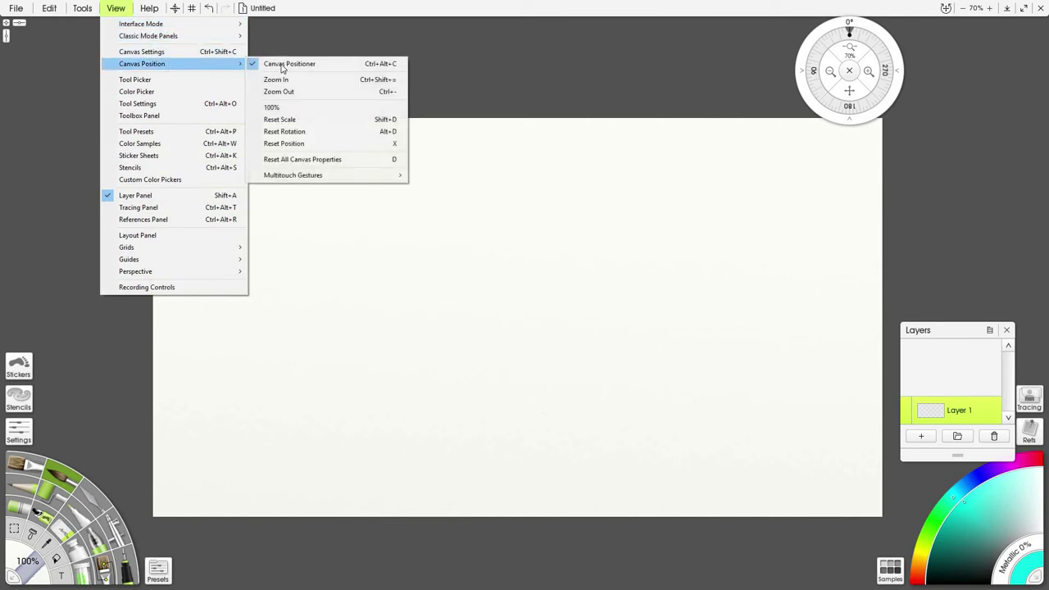
pyautogui.click(283, 63)
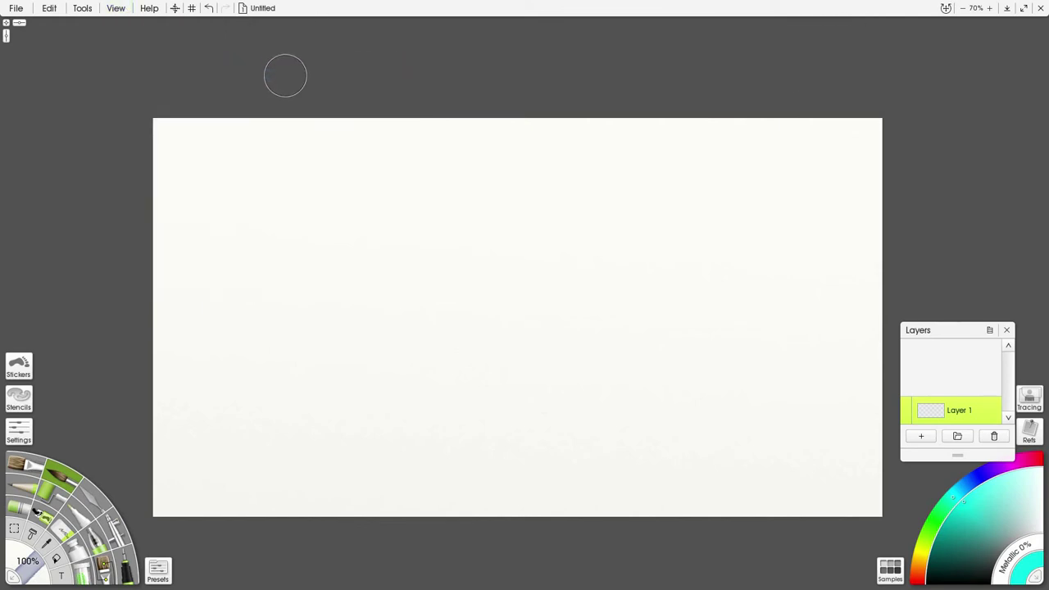
pyautogui.moveTo(390, 190); pyautogui.dragTo(384, 151)
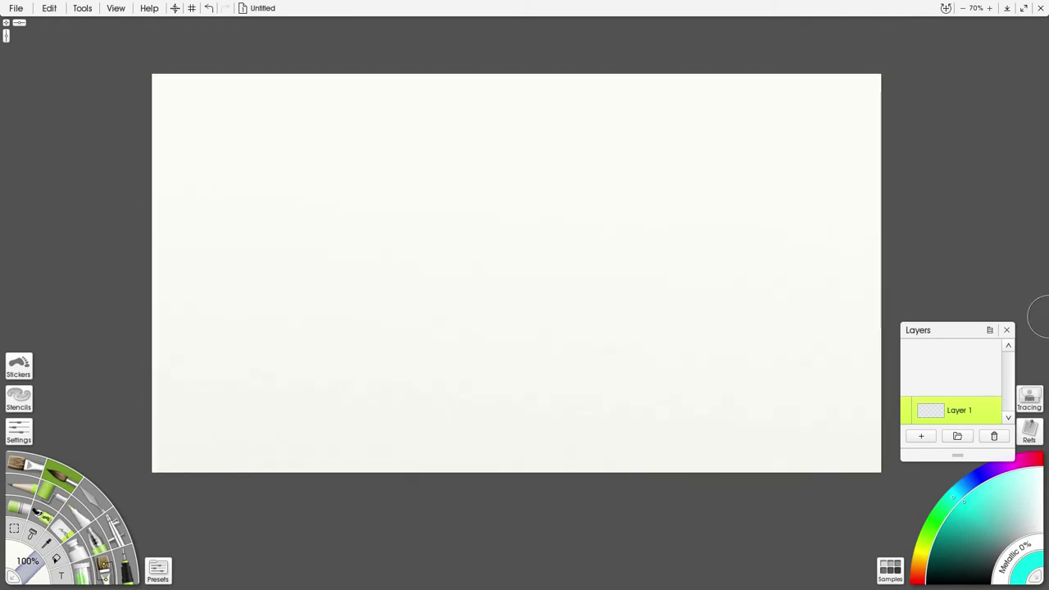
pyautogui.click(1009, 330)
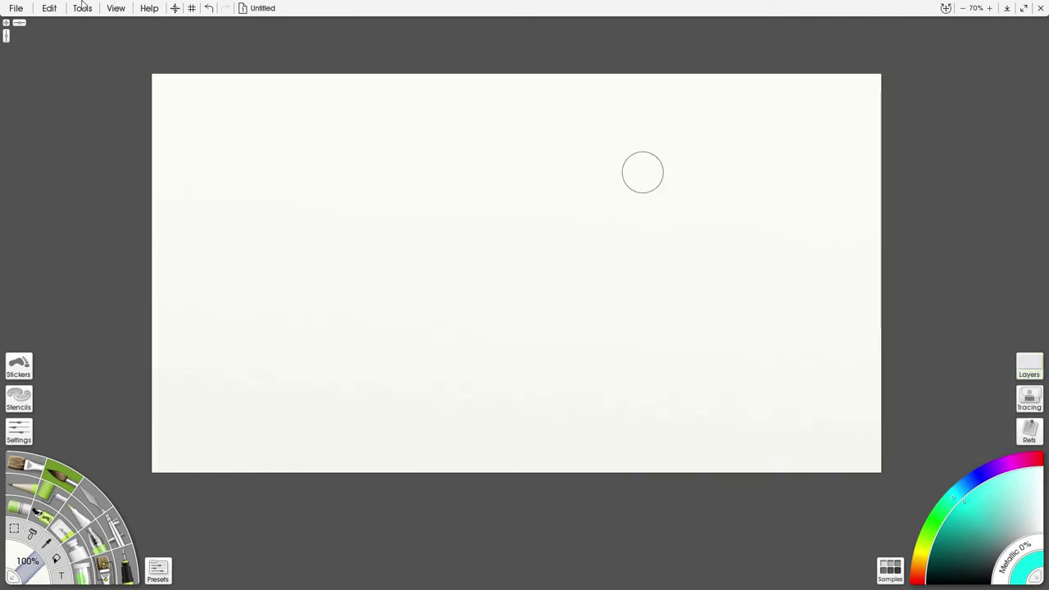
# Step: Switch the interface from Classic Mode to Docking Mode
pyautogui.click(123, 12)
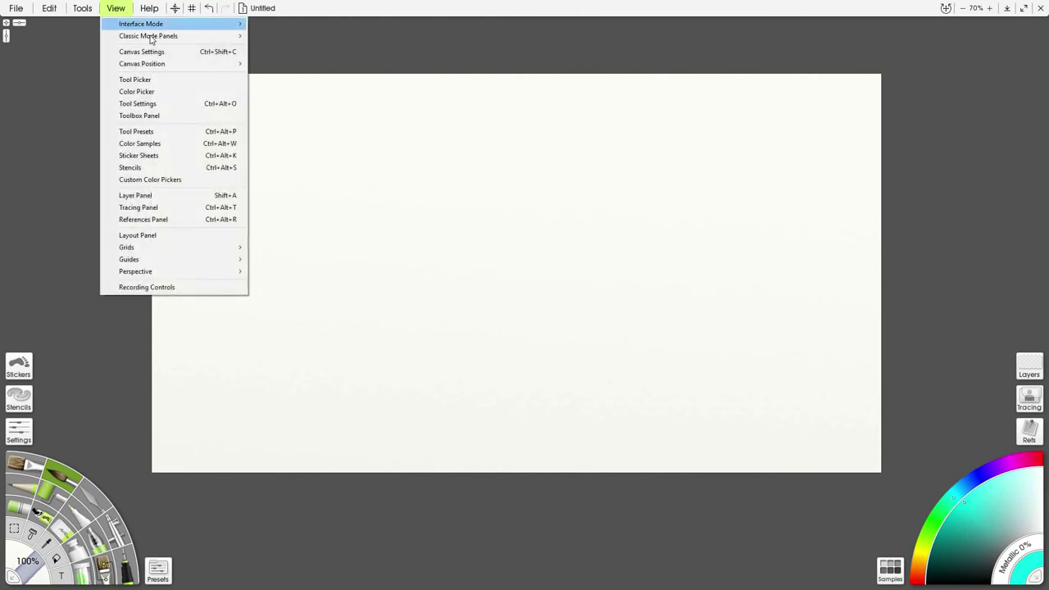
pyautogui.moveTo(141, 31)
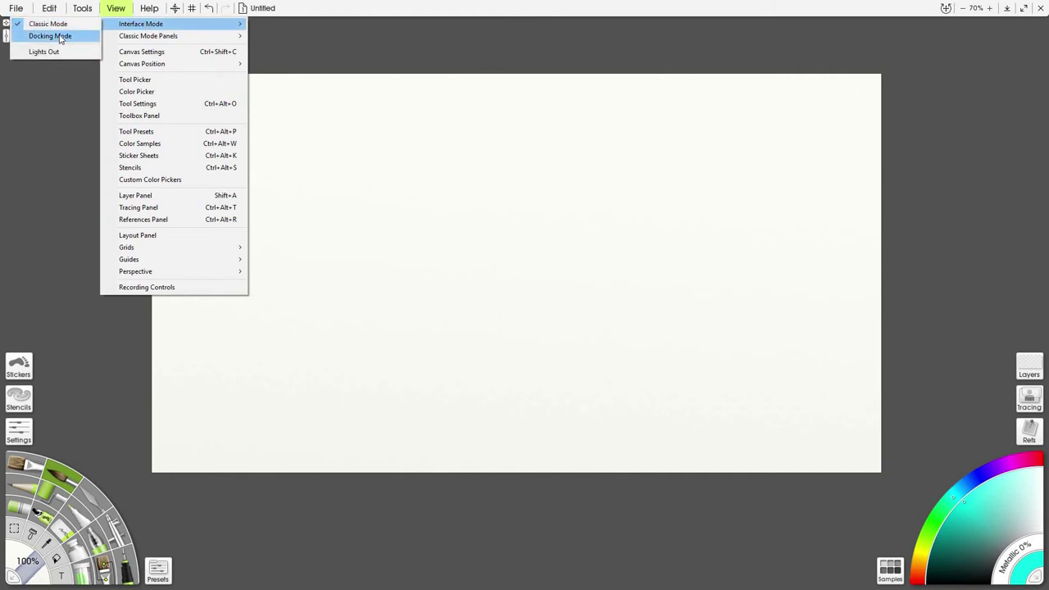
pyautogui.click(50, 35)
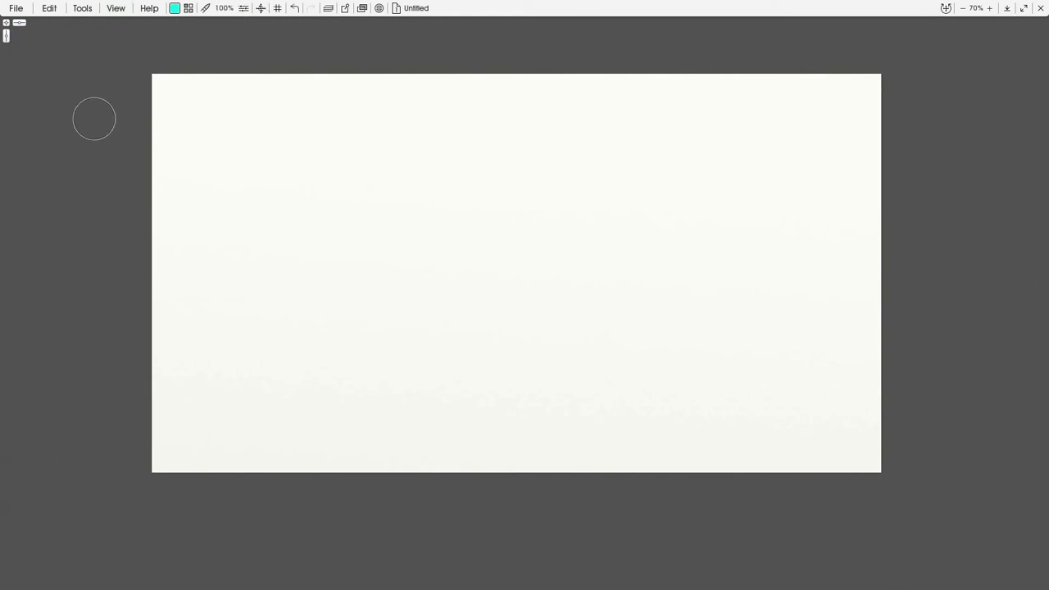
# Step: Show the Toolbox panel and dock it along the left edge of the workspace
pyautogui.click(122, 10)
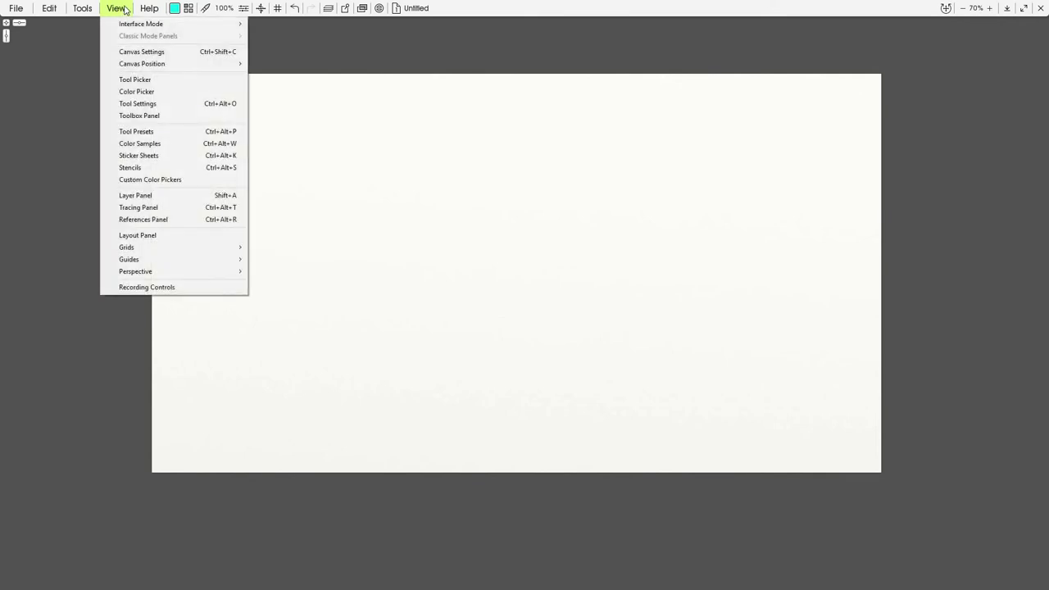
pyautogui.click(163, 120)
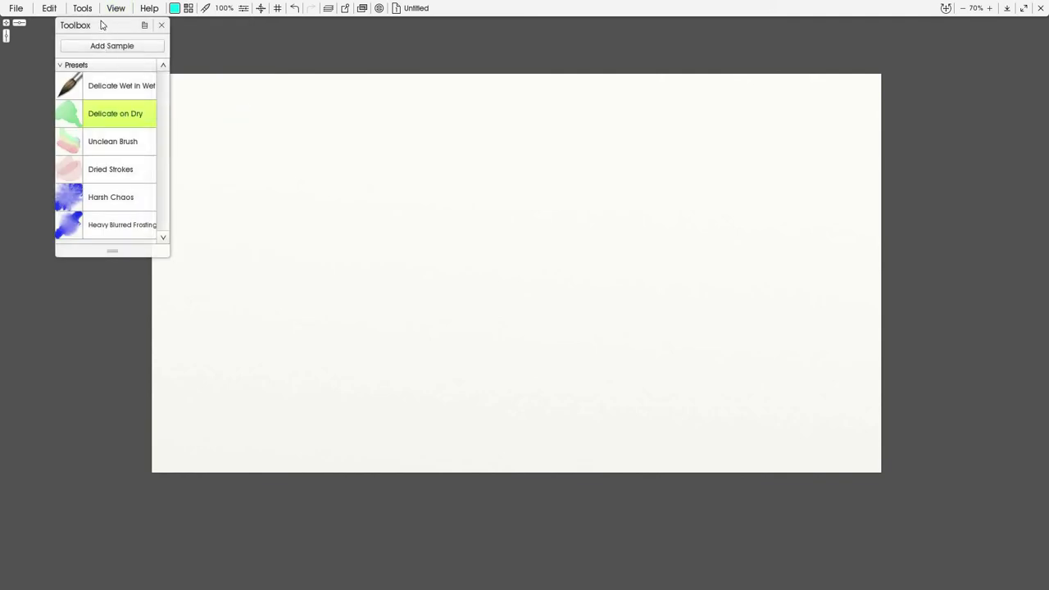
pyautogui.moveTo(129, 125); pyautogui.dragTo(3, 327)
pyautogui.moveTo(174, 224); pyautogui.dragTo(12, 294)
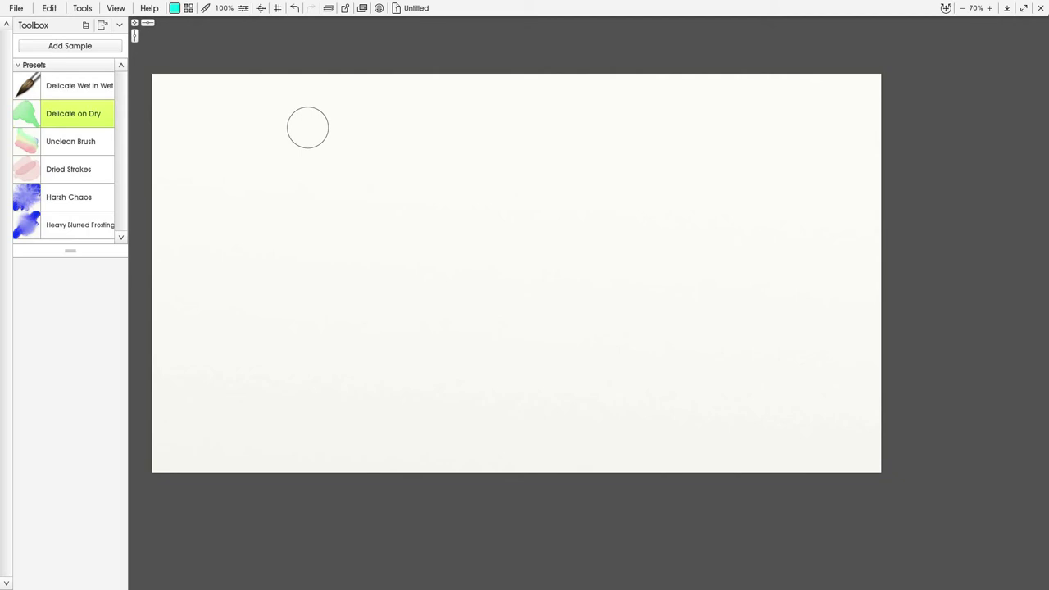
# Step: Show the tool Settings panel and dock it directly below the Toolbox
pyautogui.click(126, 14)
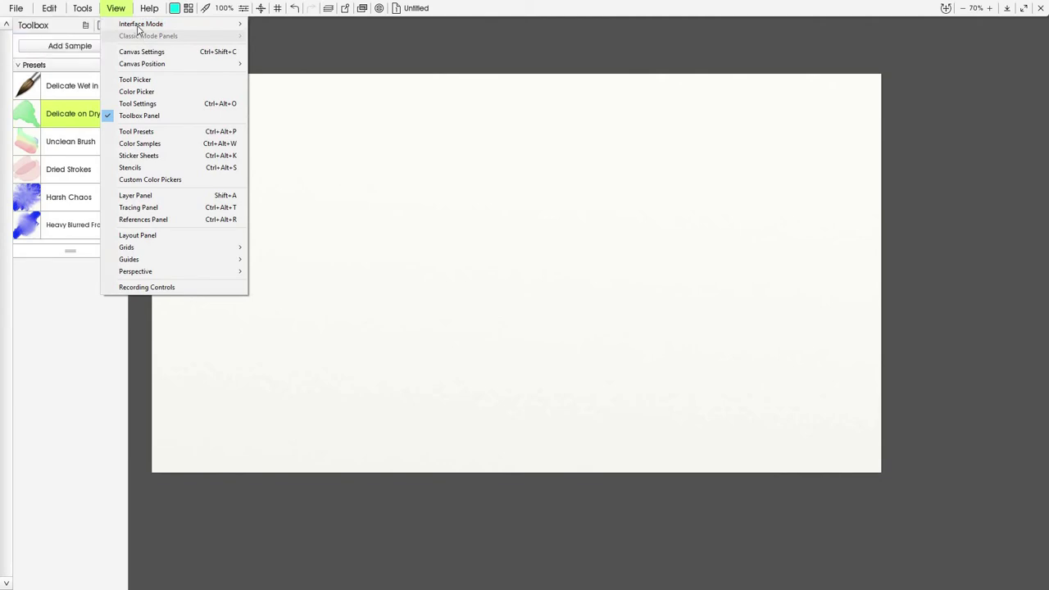
pyautogui.moveTo(137, 31)
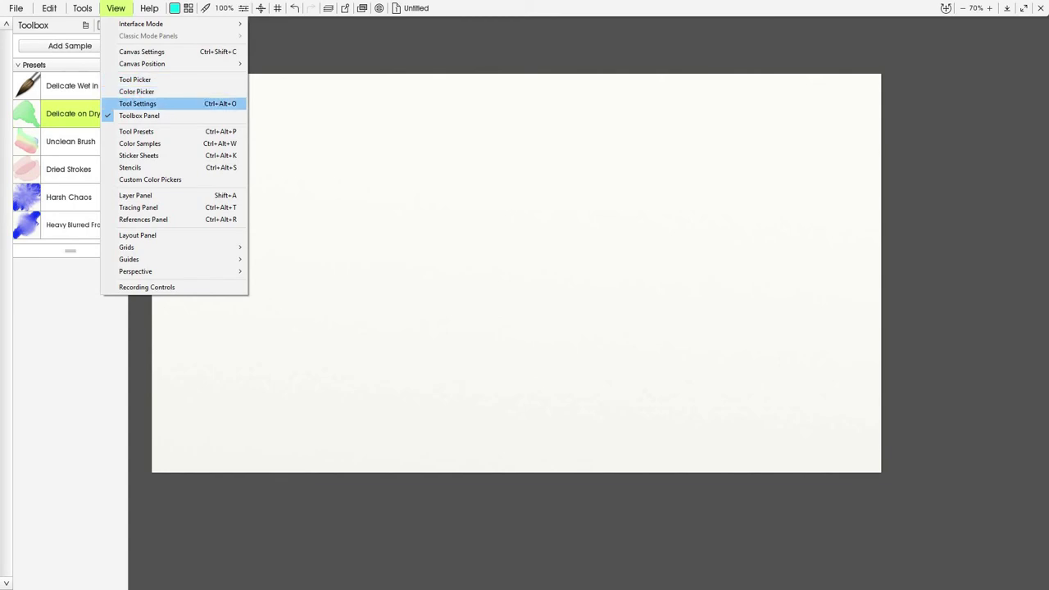
pyautogui.click(164, 104)
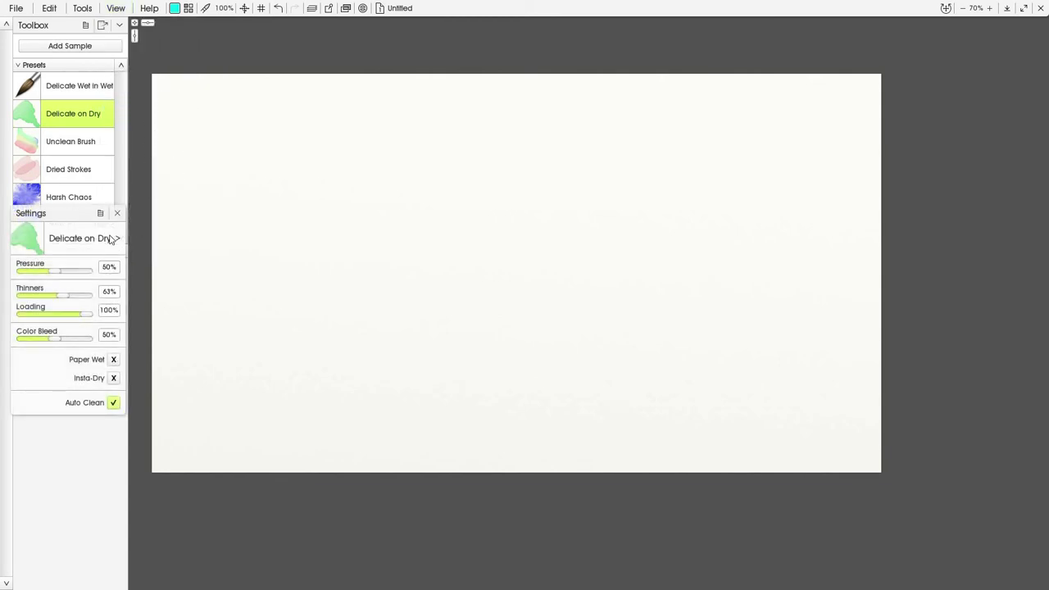
pyautogui.moveTo(66, 213); pyautogui.dragTo(91, 300)
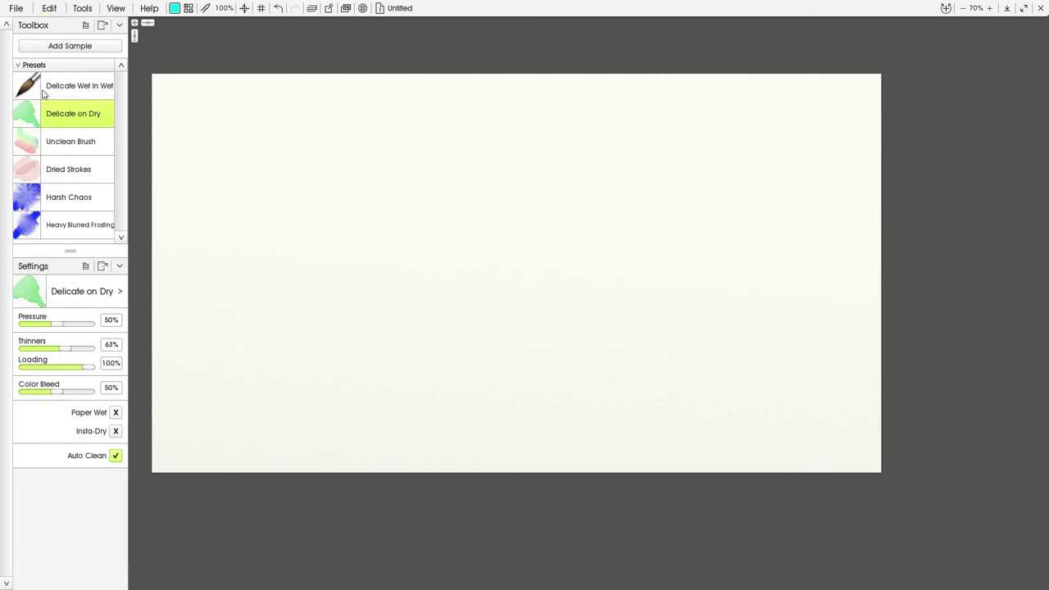
# Step: Show the Tool Picker and dock it below the Settings panel
pyautogui.click(128, 12)
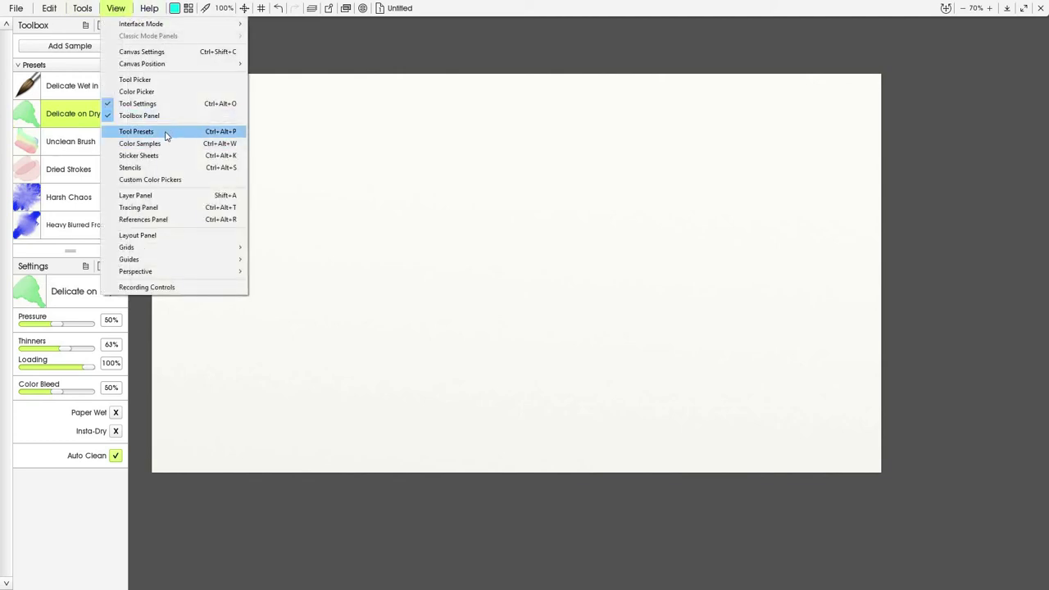
pyautogui.click(135, 80)
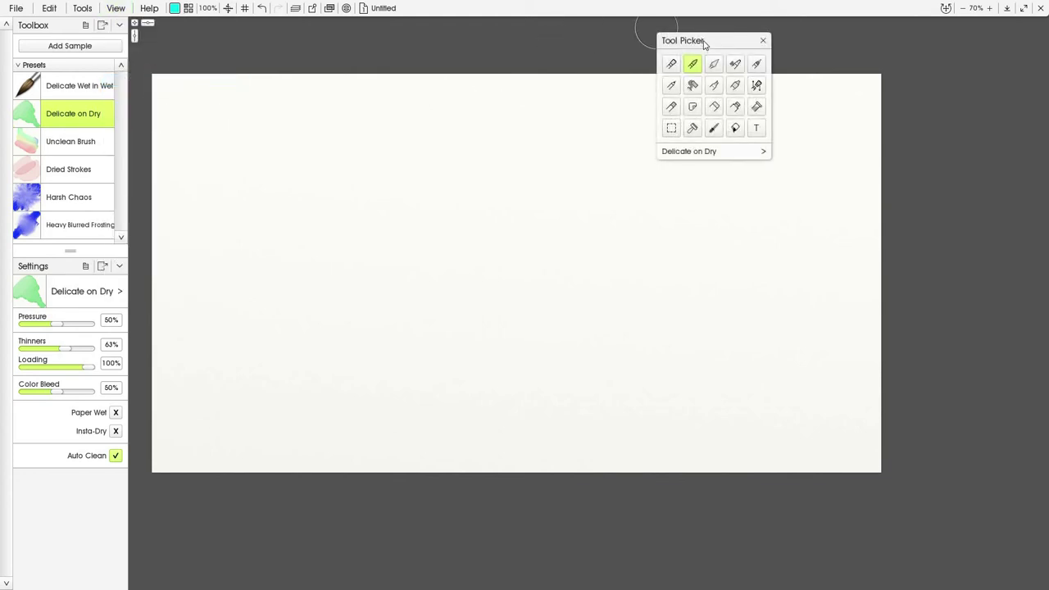
pyautogui.moveTo(539, 171); pyautogui.dragTo(79, 473)
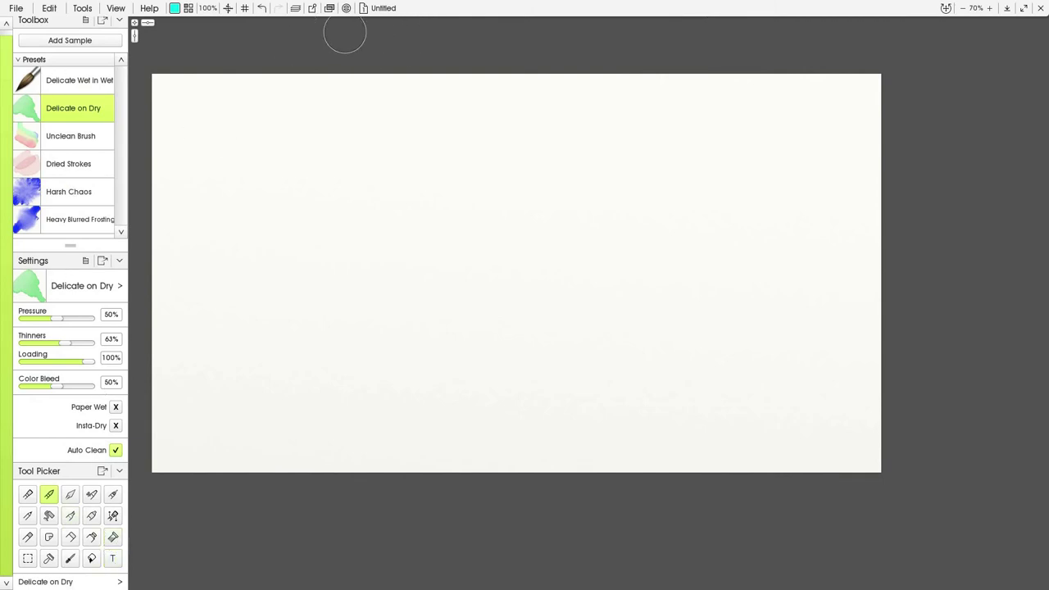
# Step: Show the color Samples panel and dock it along the right edge of the workspace
pyautogui.click(116, 9)
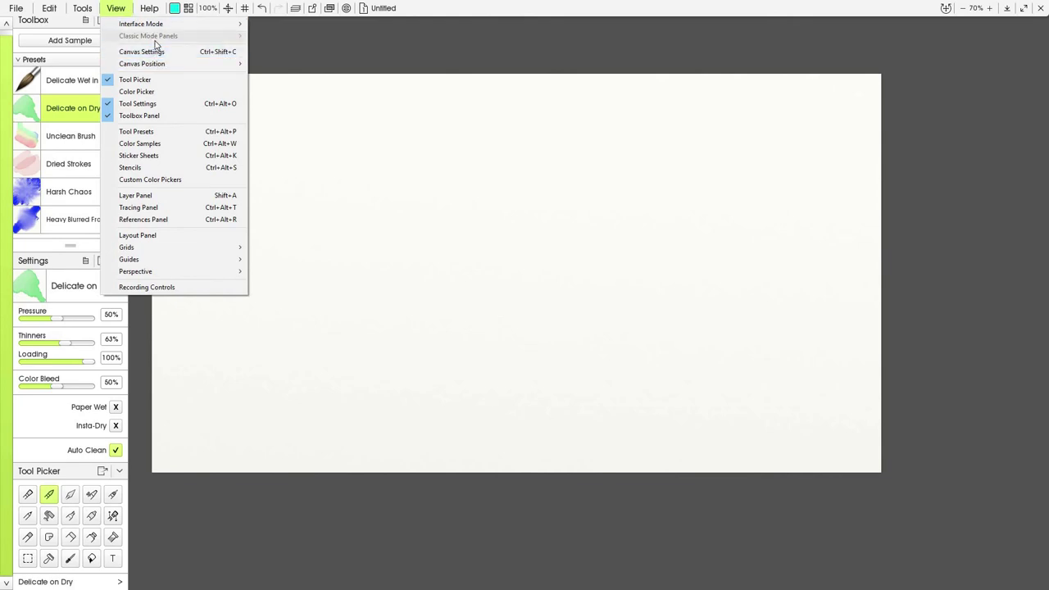
pyautogui.click(168, 149)
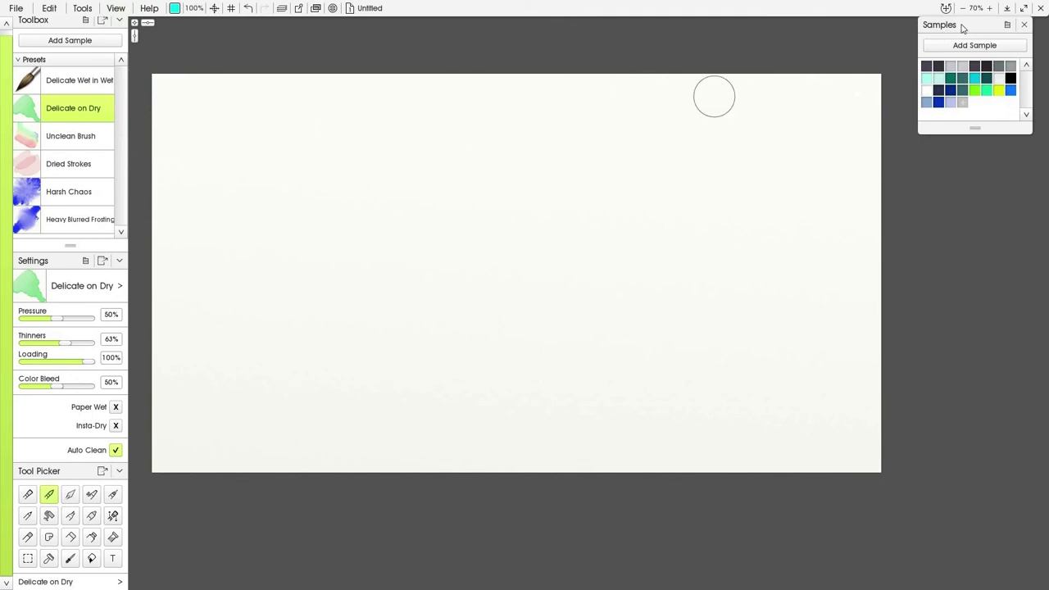
pyautogui.moveTo(955, 26); pyautogui.dragTo(929, 320)
pyautogui.moveTo(928, 259); pyautogui.dragTo(1025, 292)
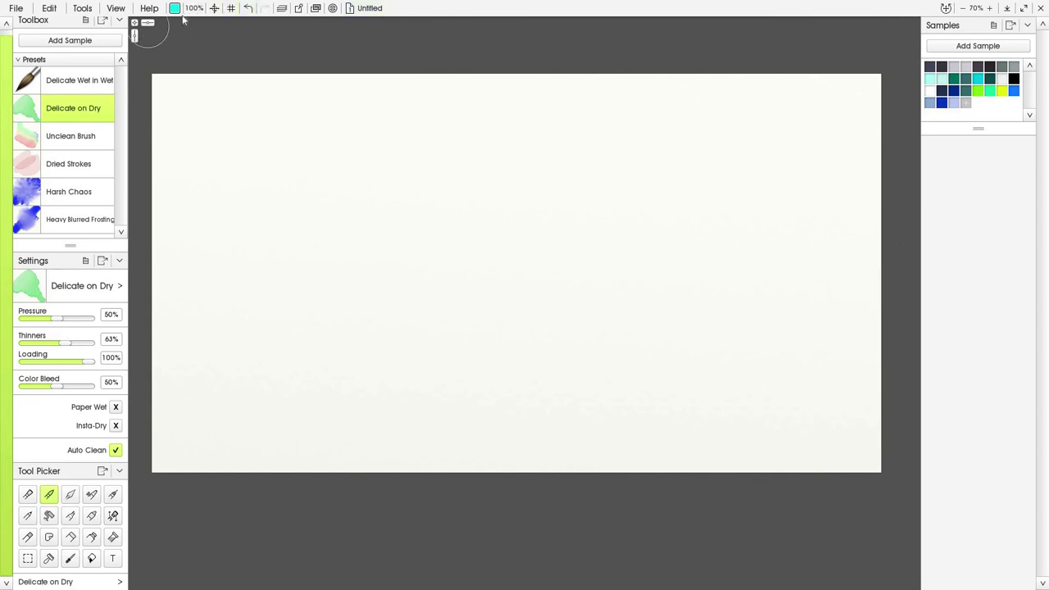
# Step: Show the Color Picker and dock it directly below the Samples panel
pyautogui.click(120, 10)
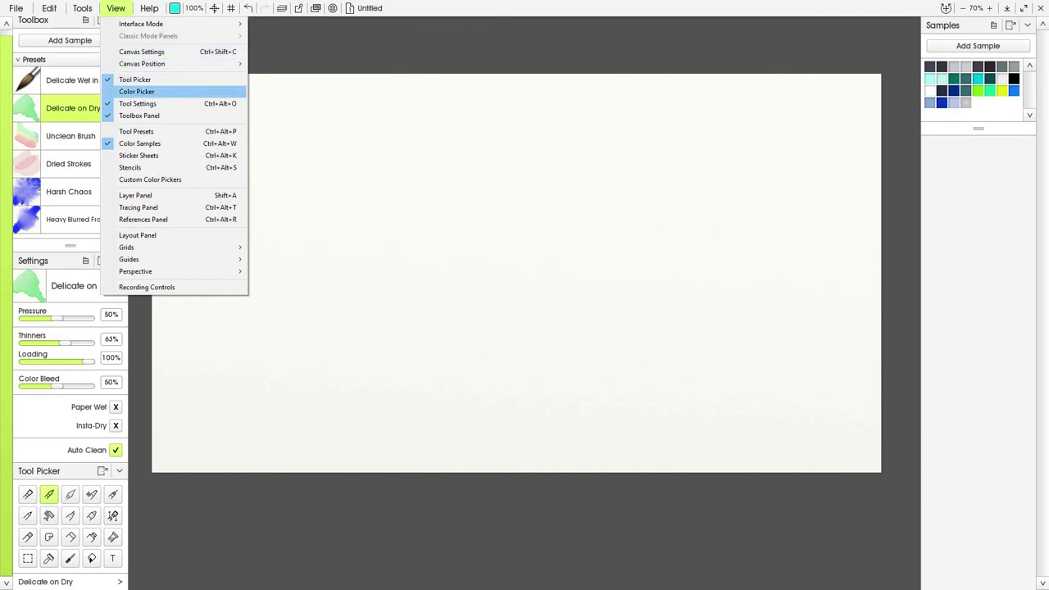
pyautogui.click(159, 91)
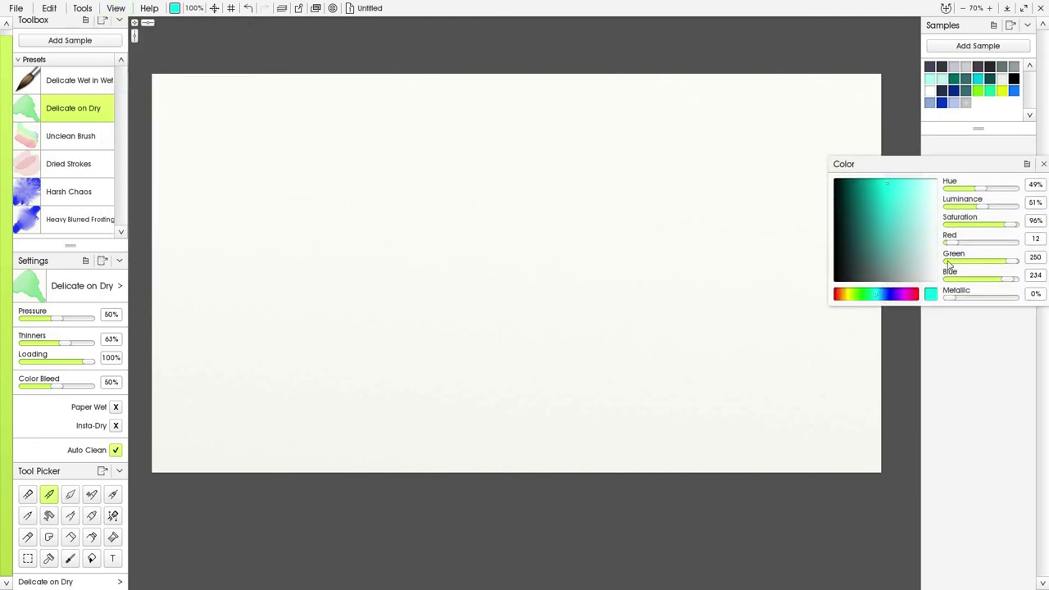
pyautogui.moveTo(948, 263); pyautogui.dragTo(958, 152)
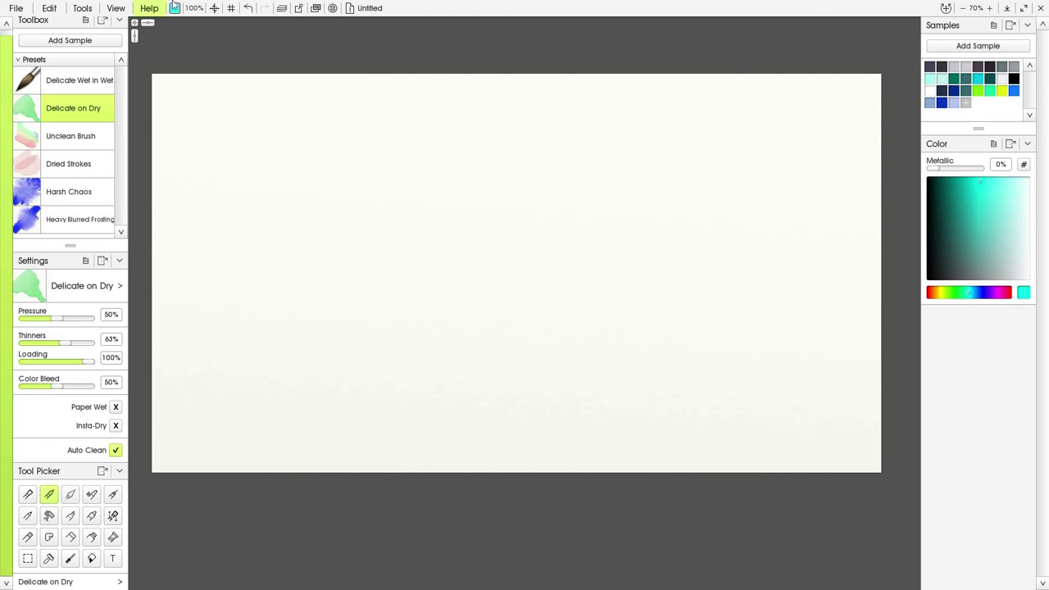
# Step: Show the Layers panel and dock it directly below the Color panel
pyautogui.click(126, 9)
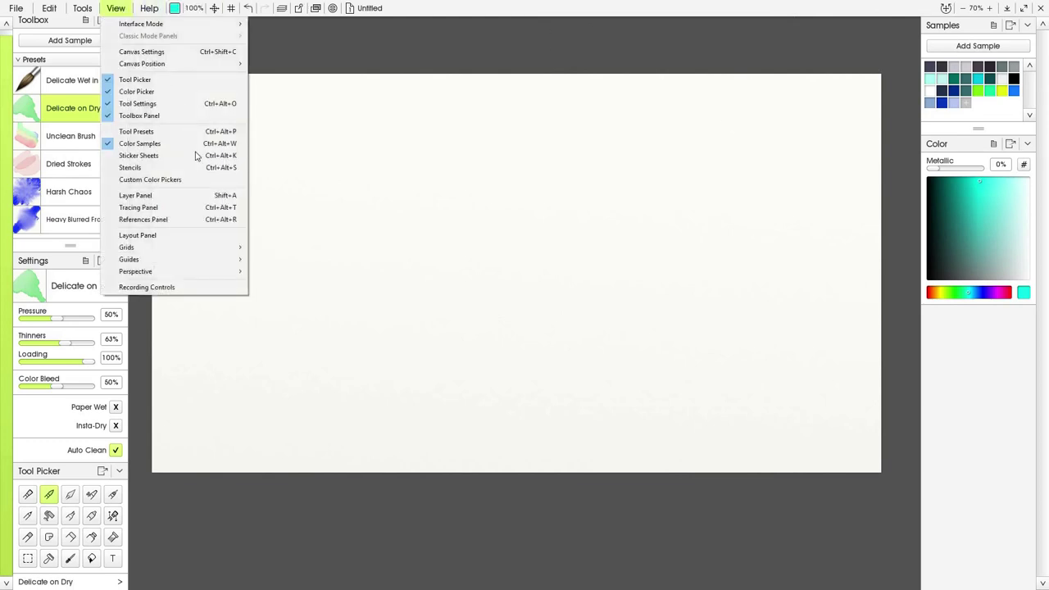
pyautogui.click(166, 200)
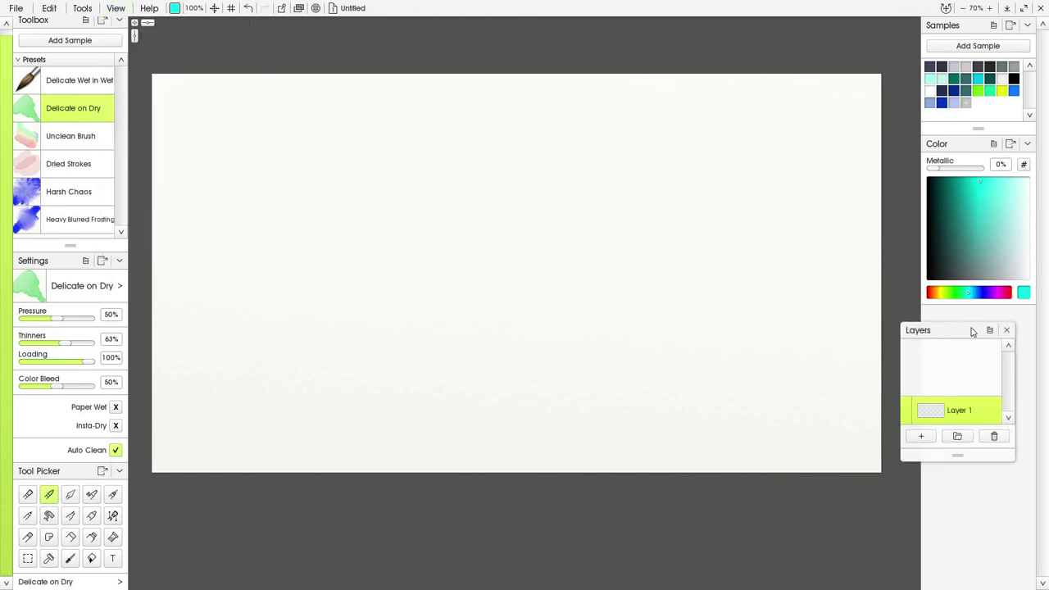
pyautogui.moveTo(972, 332); pyautogui.dragTo(967, 315)
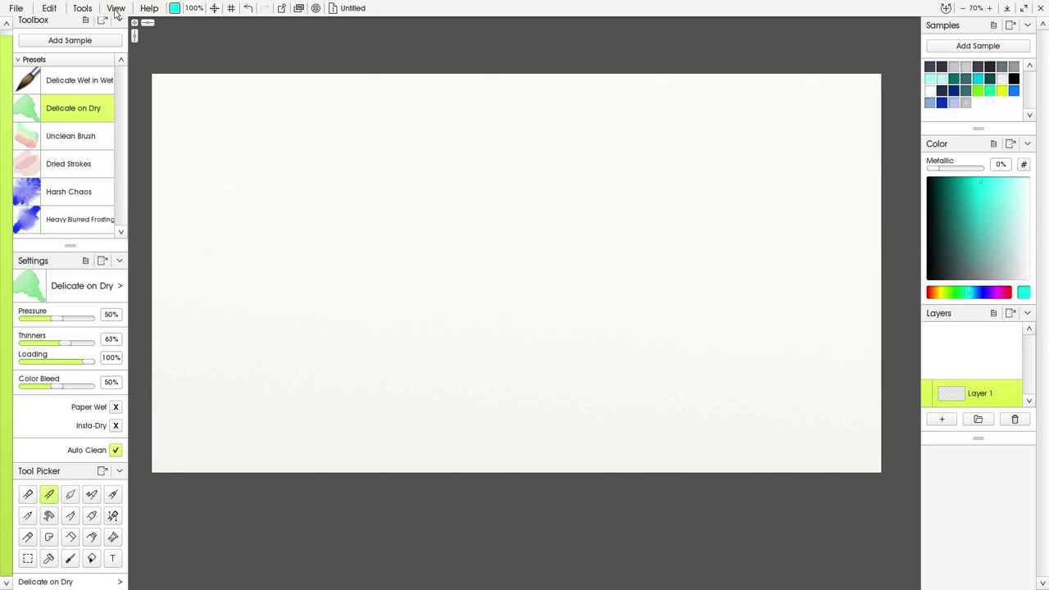
# Step: Show the tool Presets and References panels and dock them in that order below the Layers panel
pyautogui.click(116, 9)
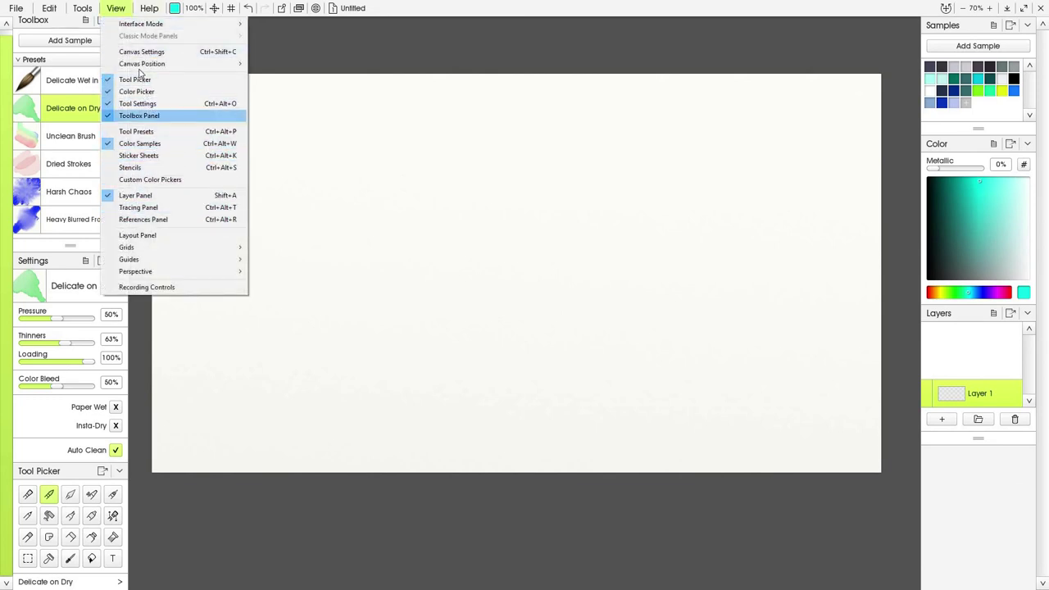
pyautogui.click(156, 131)
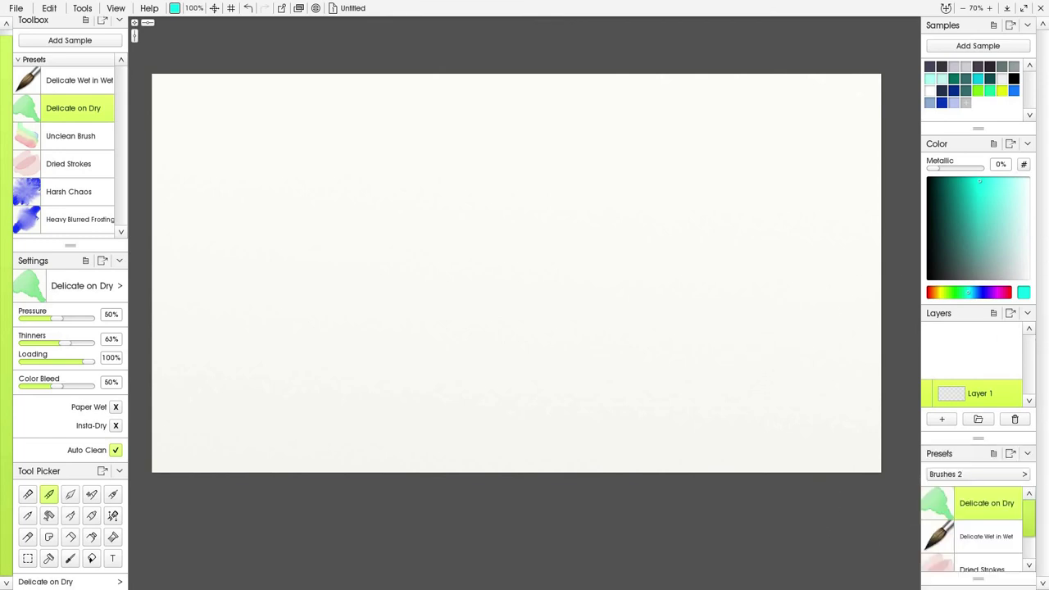
pyautogui.click(115, 8)
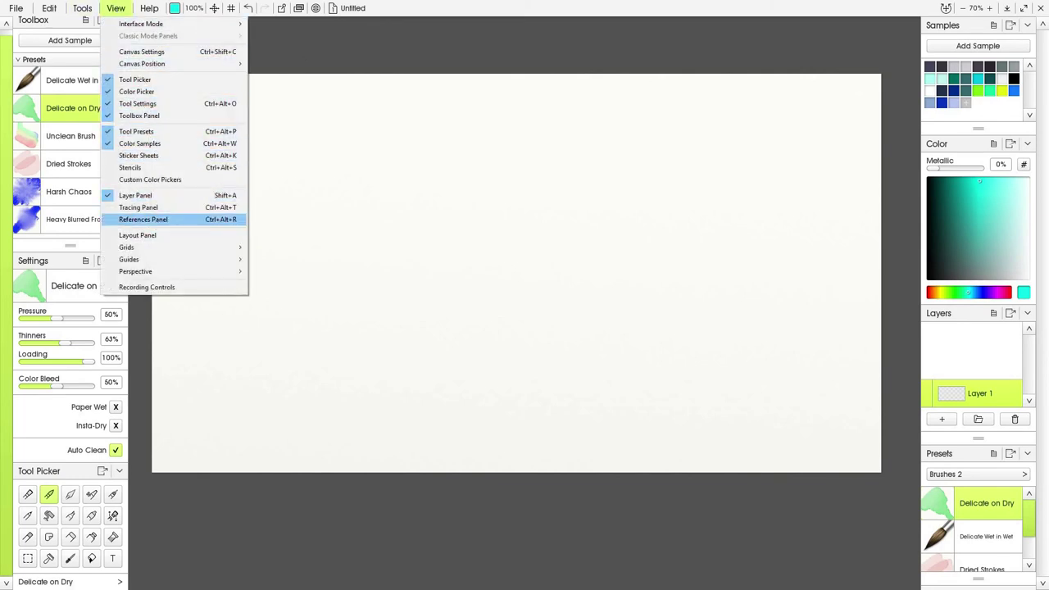
pyautogui.click(144, 218)
pyautogui.moveTo(202, 428); pyautogui.dragTo(983, 585)
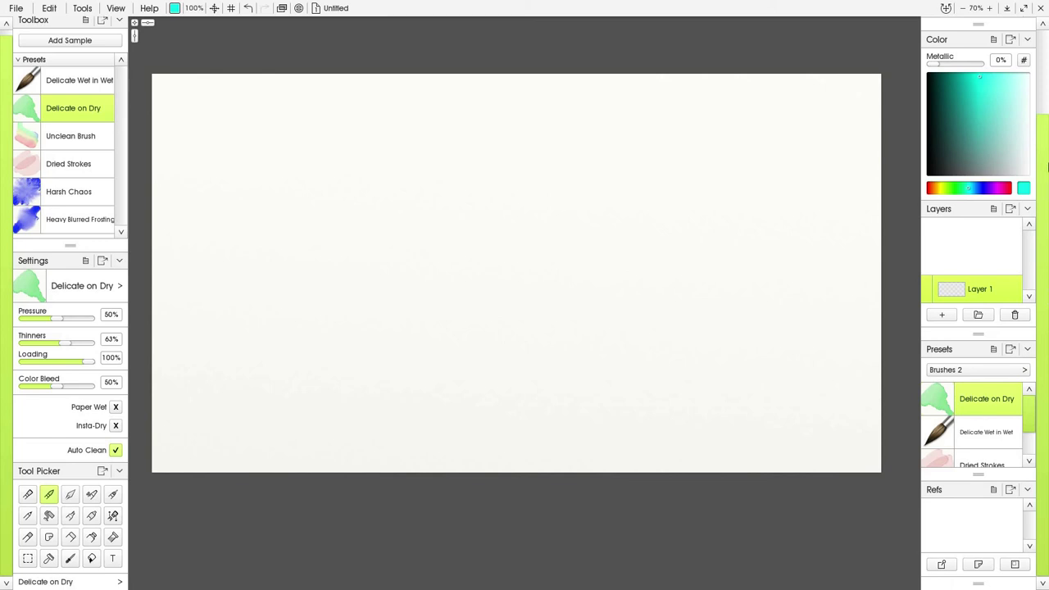
pyautogui.scroll(3, 1014, 102)
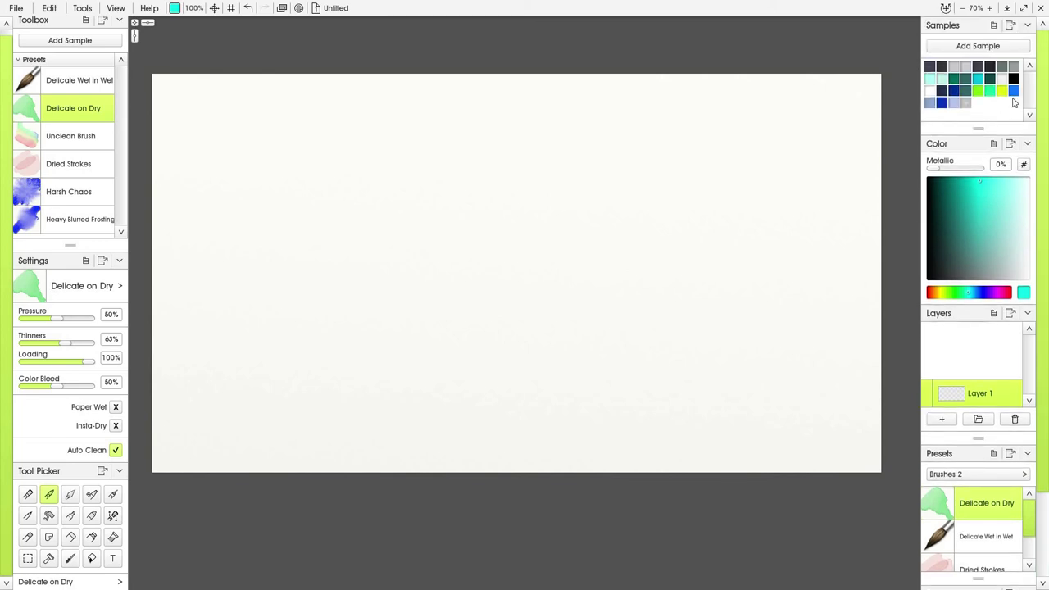
# Step: Show the Canvas Positioner and place it over the canvas's upper-right corner
pyautogui.click(117, 9)
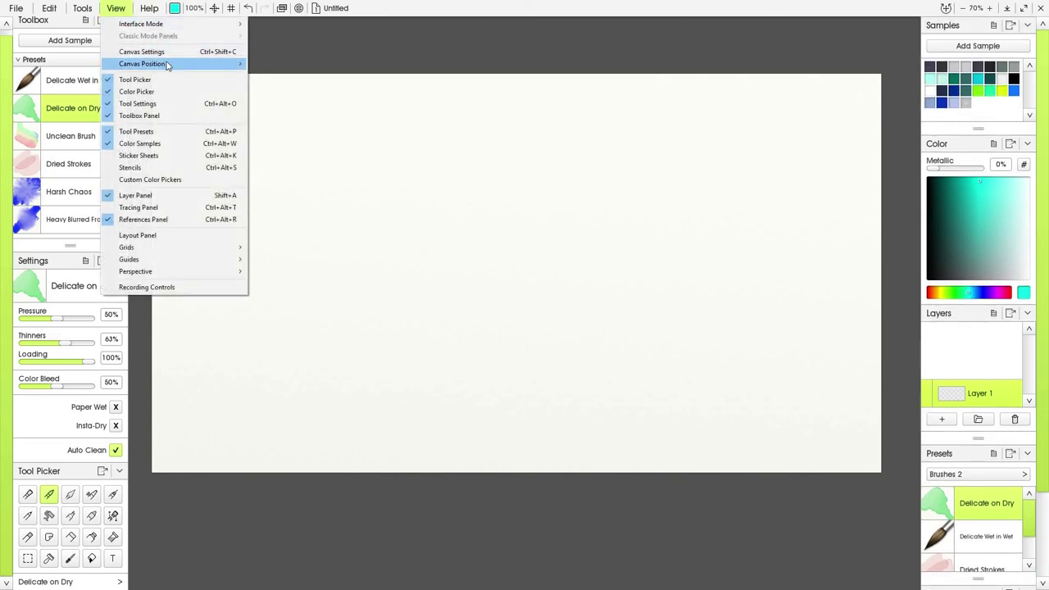
pyautogui.moveTo(168, 64)
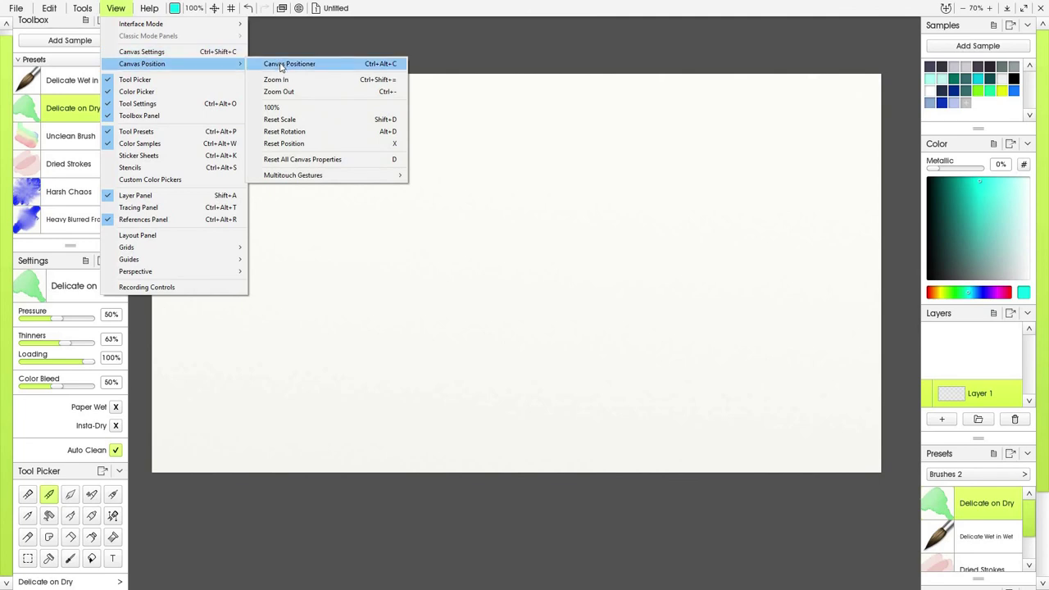
pyautogui.click(287, 63)
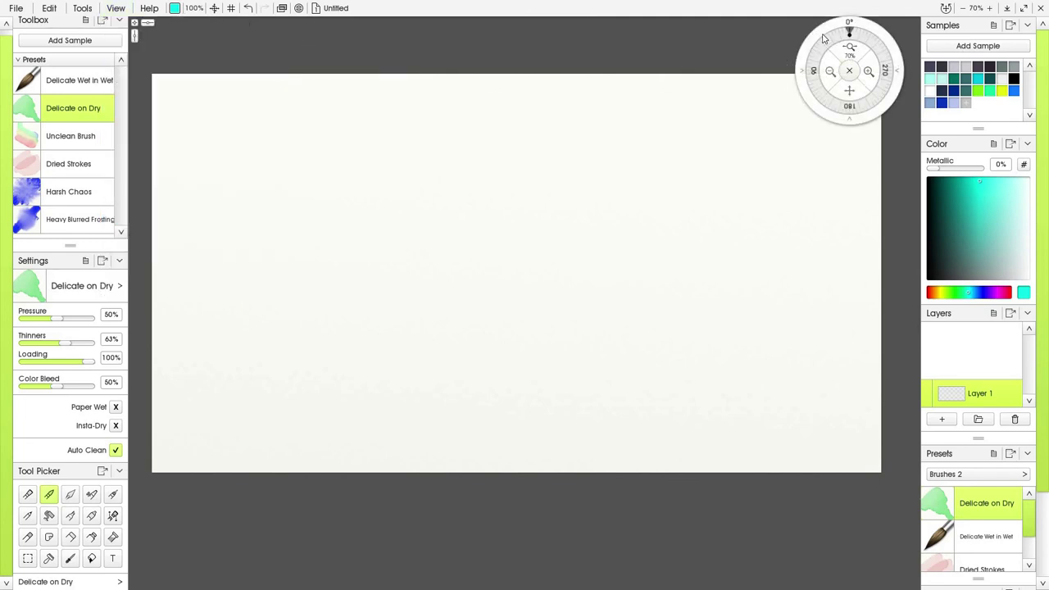
pyautogui.moveTo(837, 39); pyautogui.dragTo(847, 47)
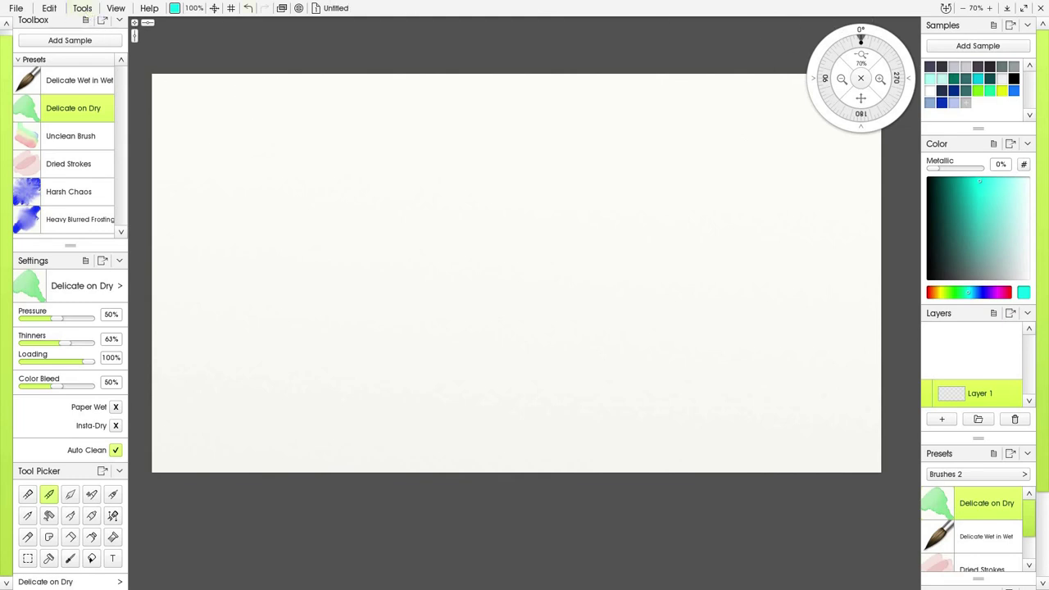
# Step: Switch the interface to the Lights Out dark theme
pyautogui.click(118, 10)
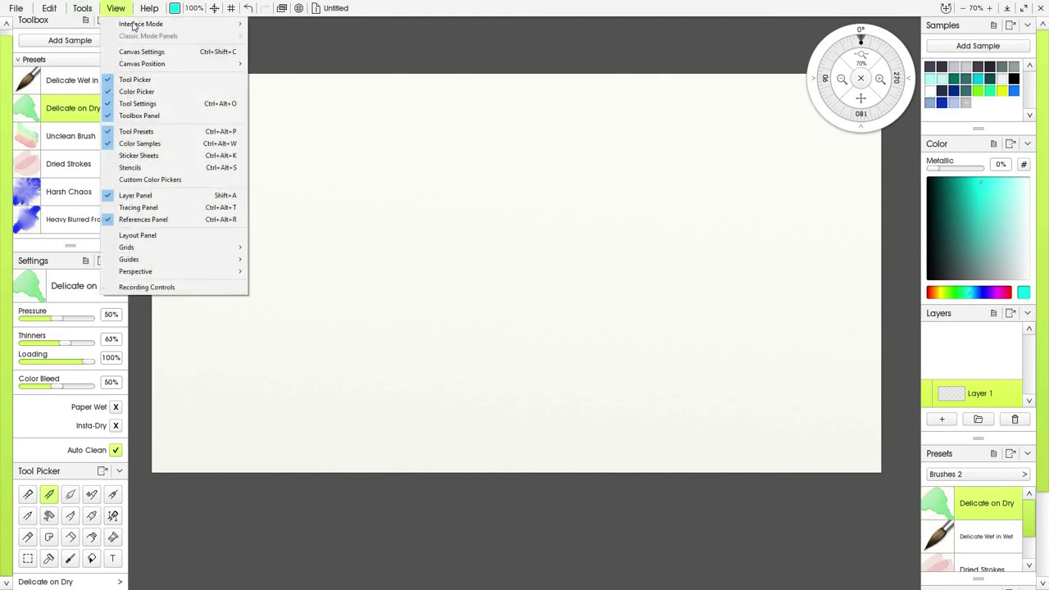
pyautogui.moveTo(134, 25)
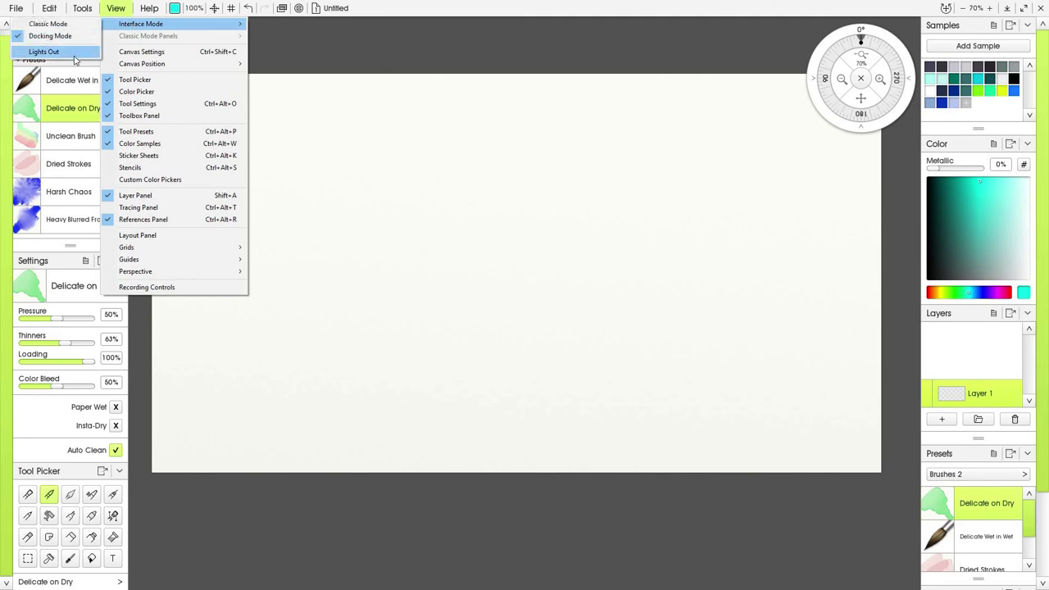
pyautogui.click(75, 55)
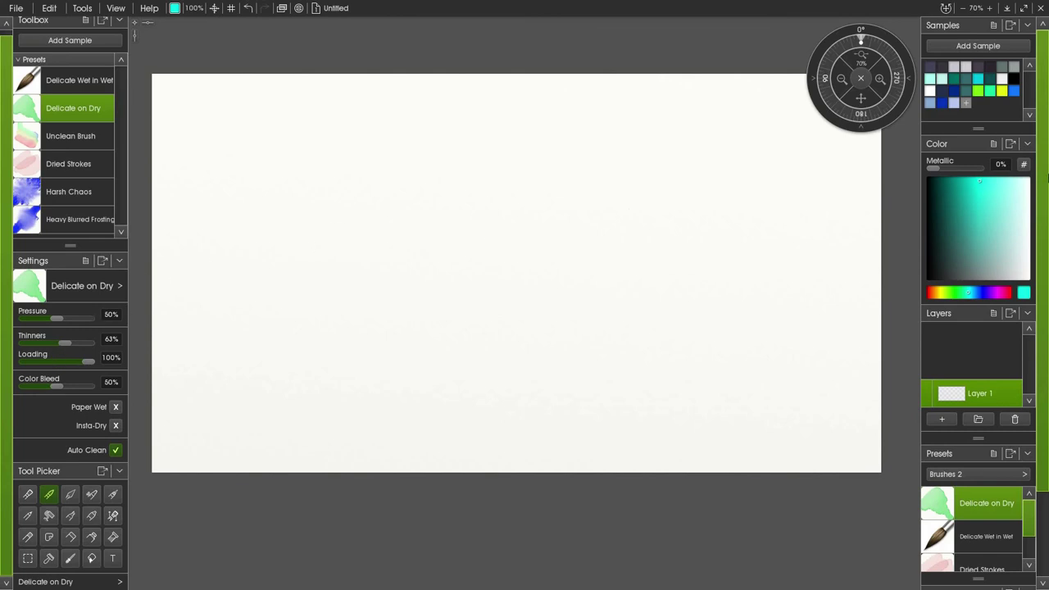
pyautogui.scroll(-3, 1038, 223)
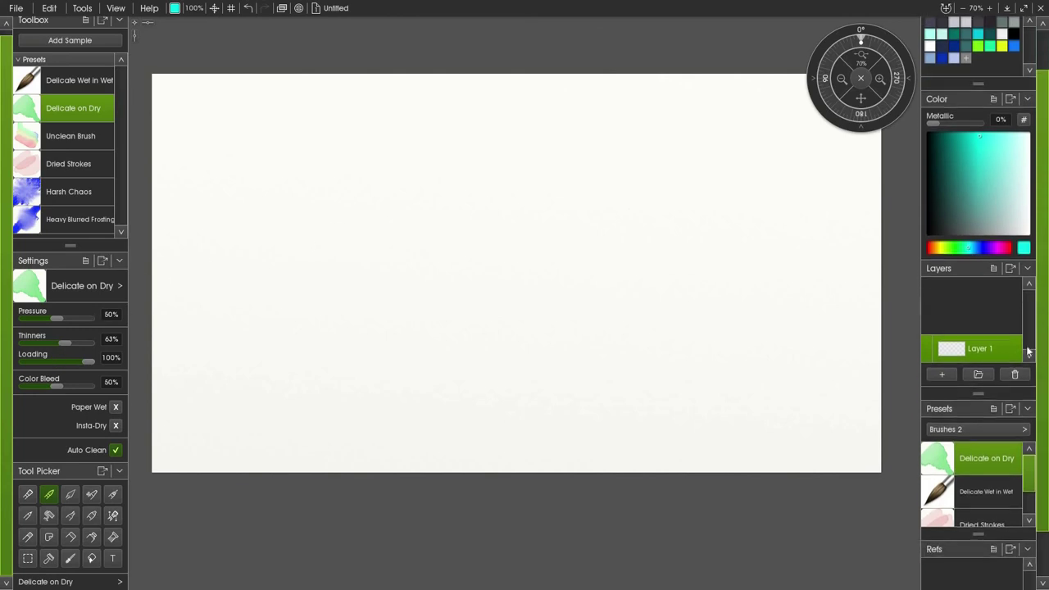
pyautogui.scroll(3, 1038, 223)
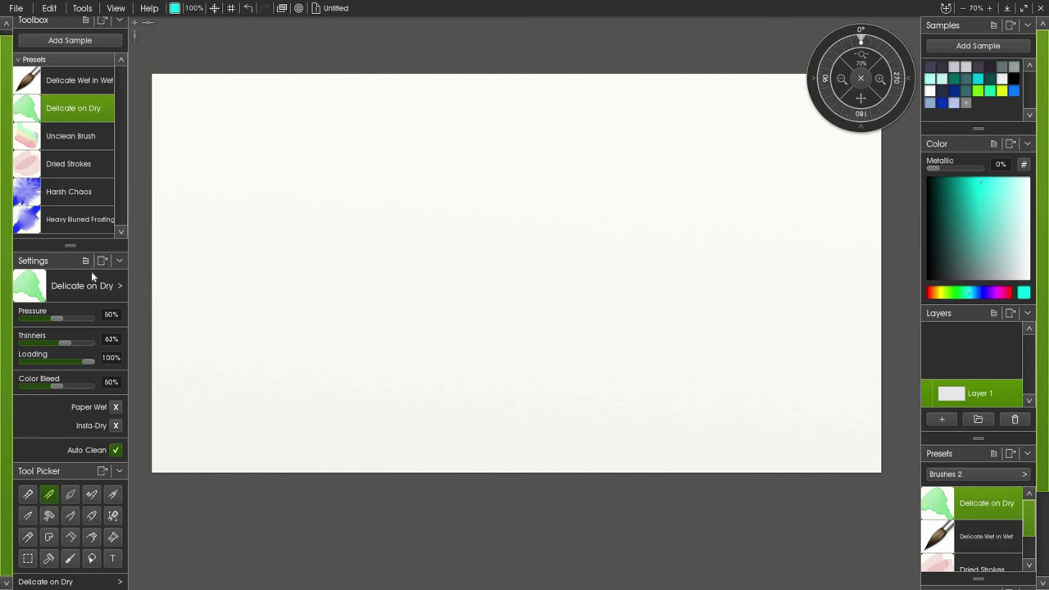
# Step: Undock the Samples panel so it floats over the canvas, and dock it back above the Color panel
pyautogui.rightClick(992, 99)
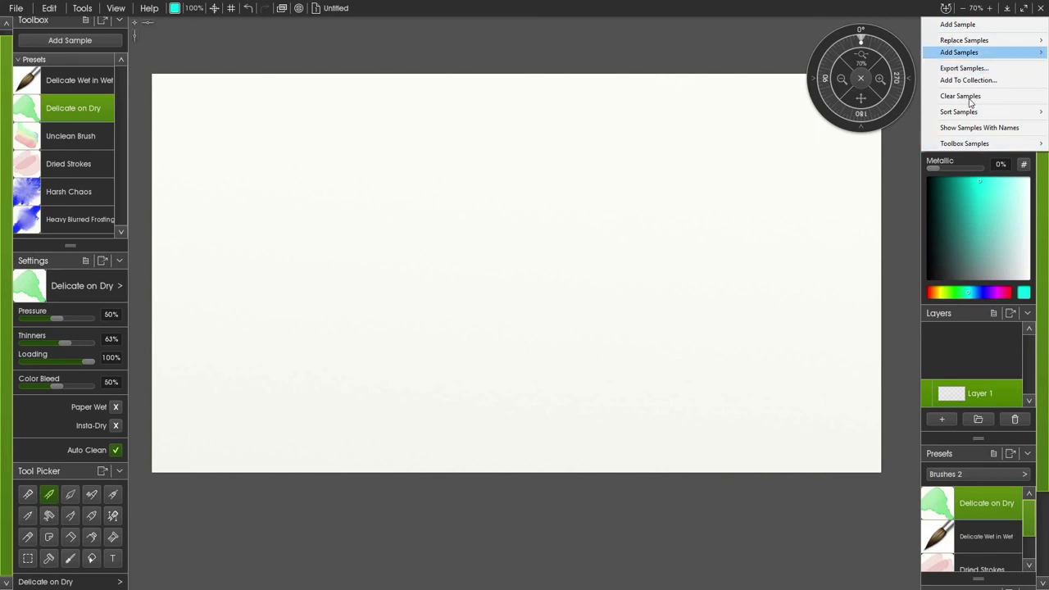
pyautogui.click(992, 34)
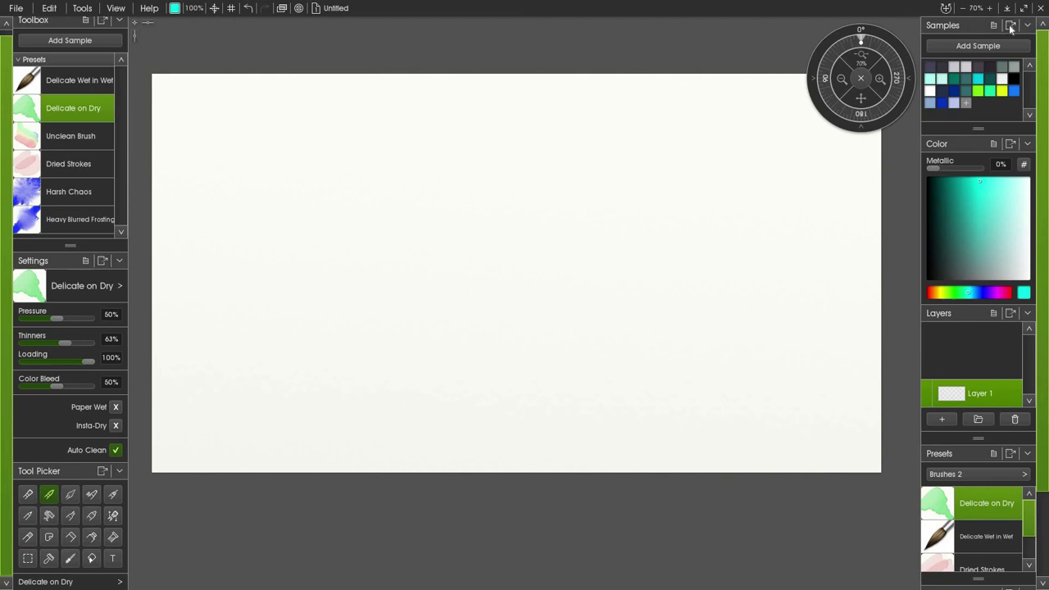
pyautogui.moveTo(984, 26); pyautogui.dragTo(721, 104)
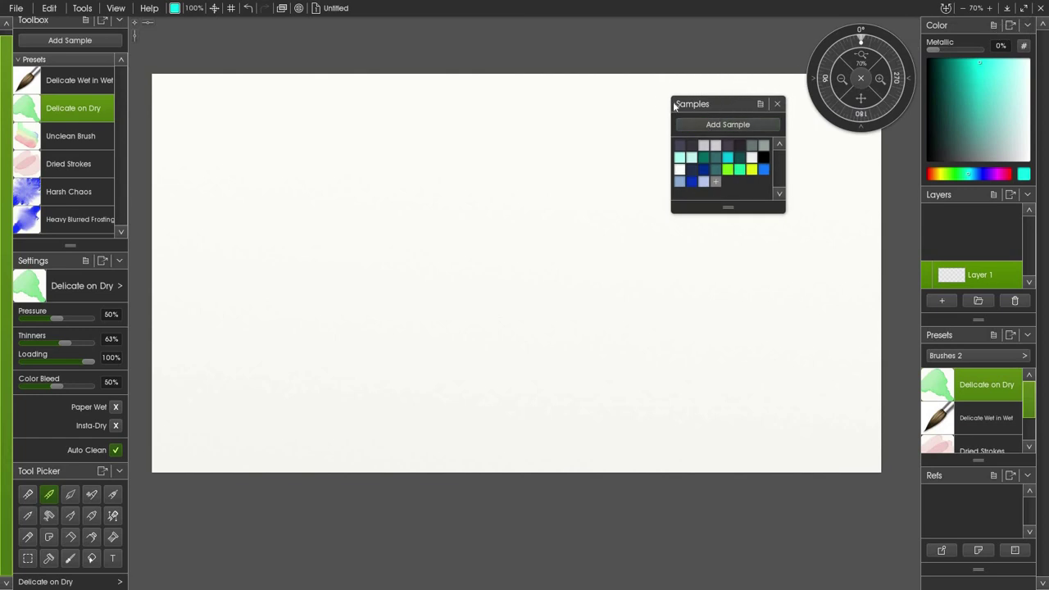
pyautogui.moveTo(673, 105); pyautogui.dragTo(960, 25)
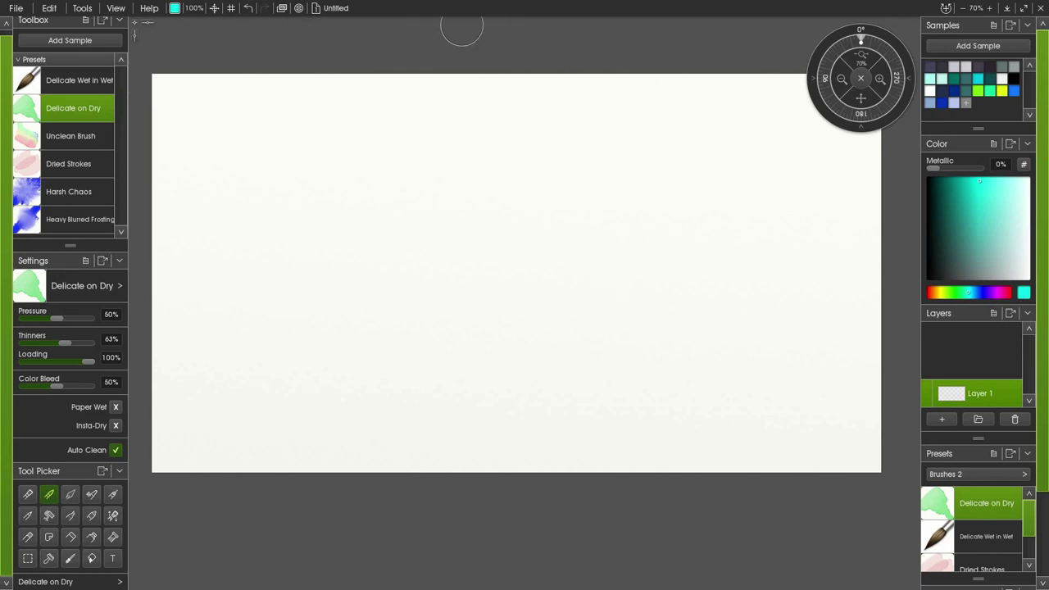
# Step: Quit the painting application without saving the untitled painting
pyautogui.click(25, 12)
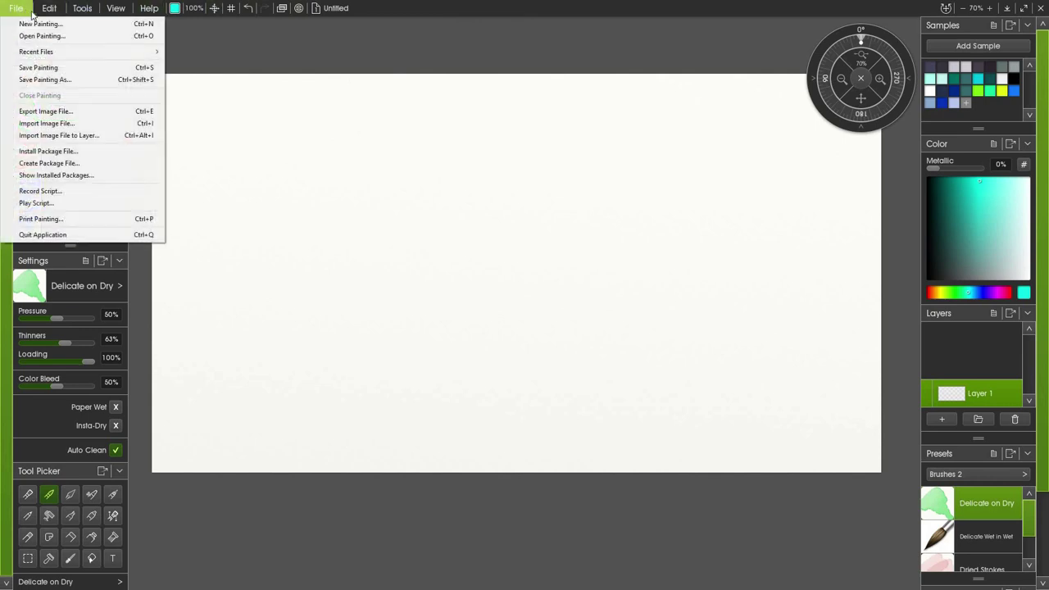
pyautogui.click(65, 237)
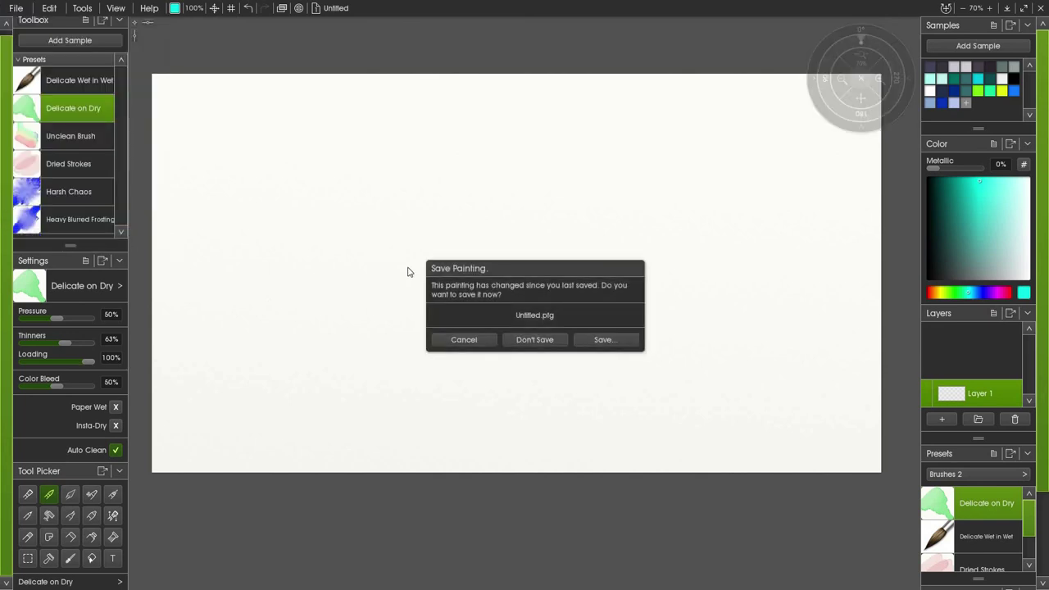
pyautogui.click(533, 342)
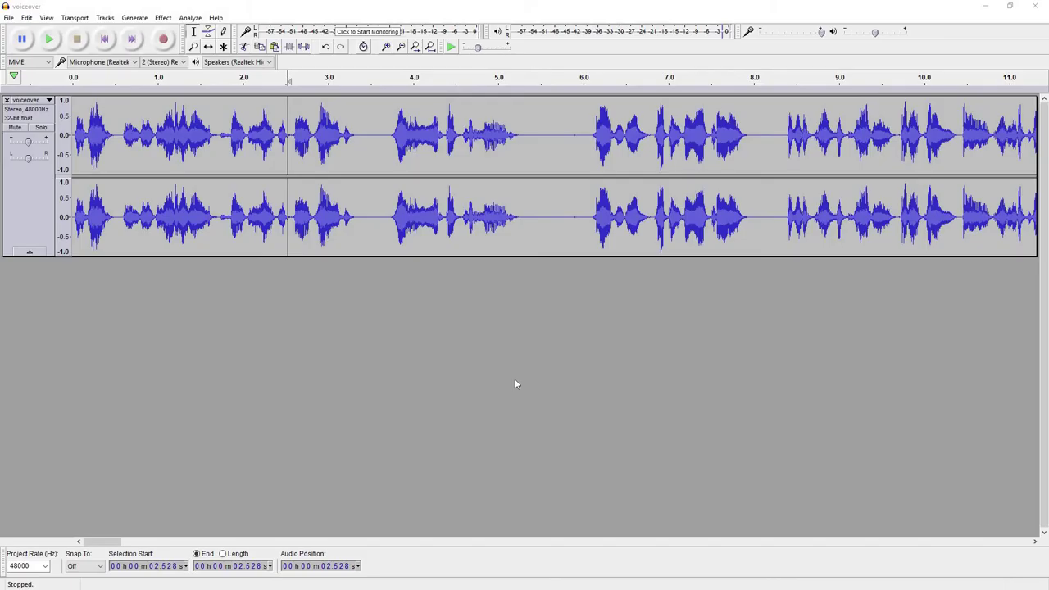
# Step: Close the voiceover project in Audacity without saving it and relaunch ArtRage
pyautogui.click(1037, 7)
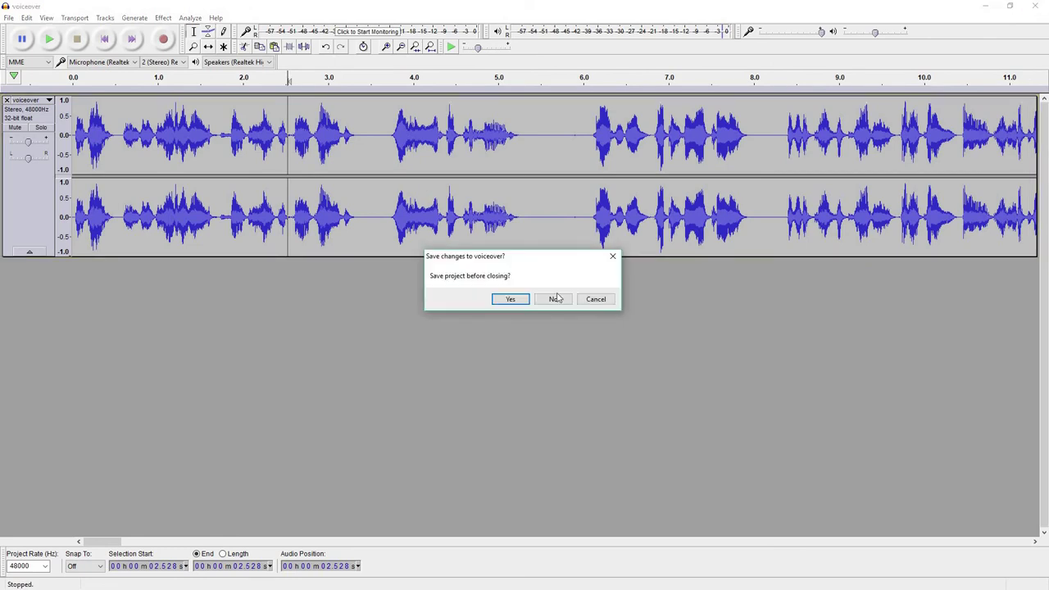
pyautogui.click(554, 300)
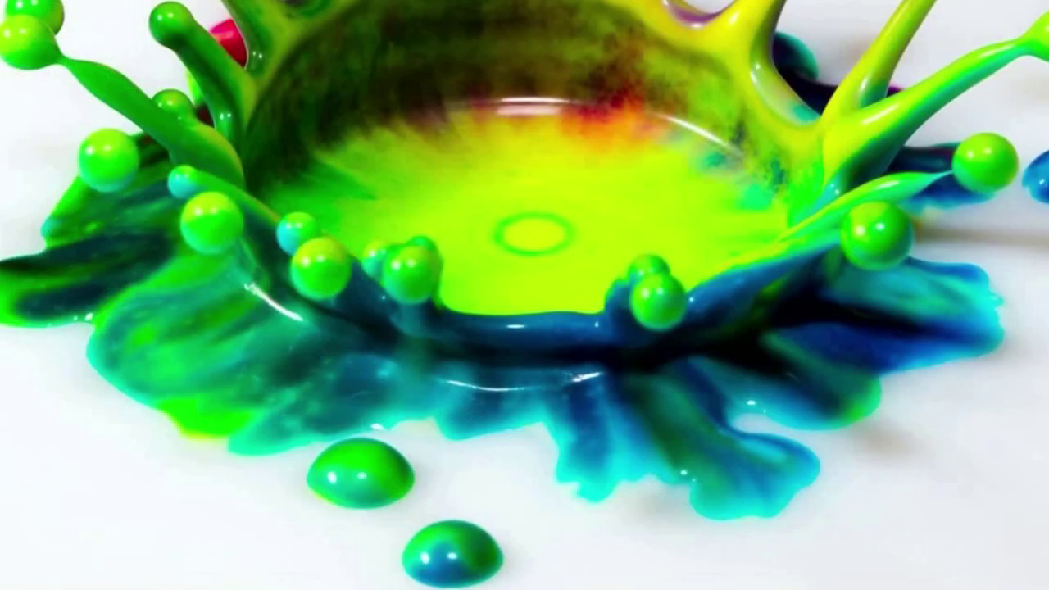
pyautogui.moveTo(328, 582)
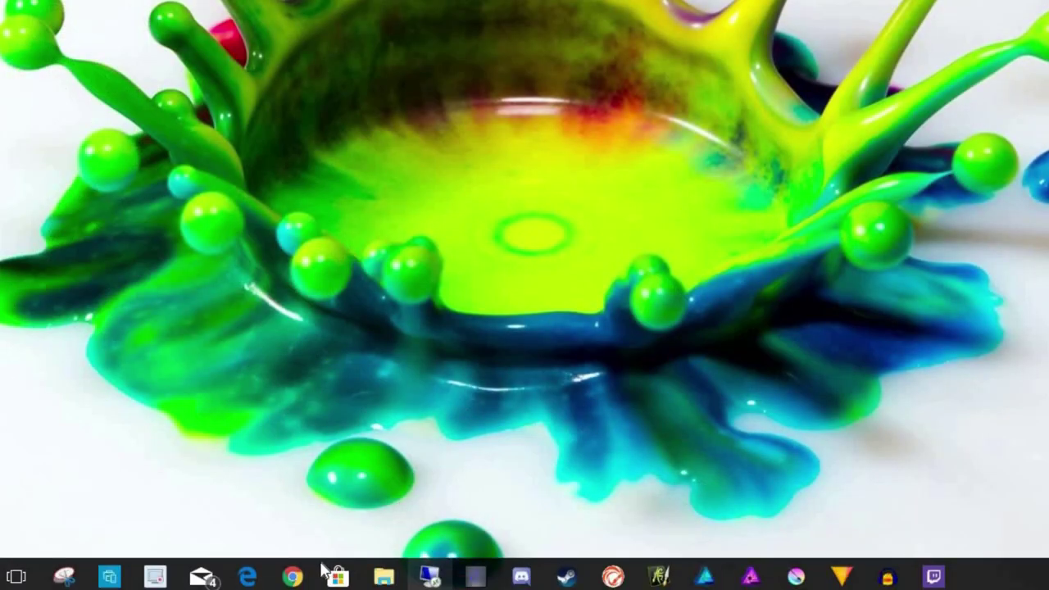
pyautogui.click(661, 577)
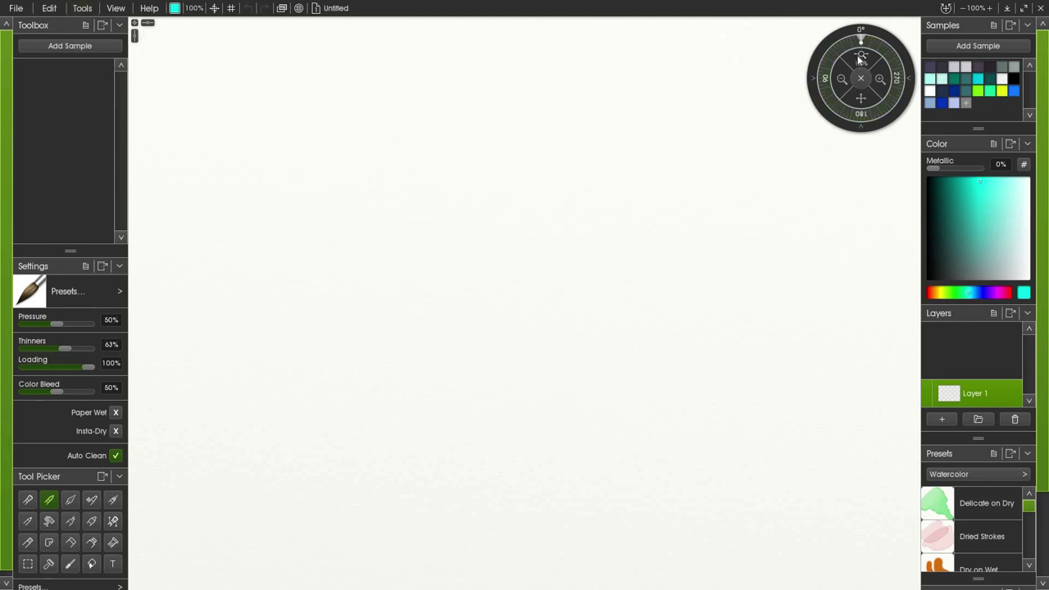
# Step: Load the saved toolbox file CustomWaterColour.artbx into the empty Toolbox panel
pyautogui.moveTo(855, 57); pyautogui.dragTo(833, 47)
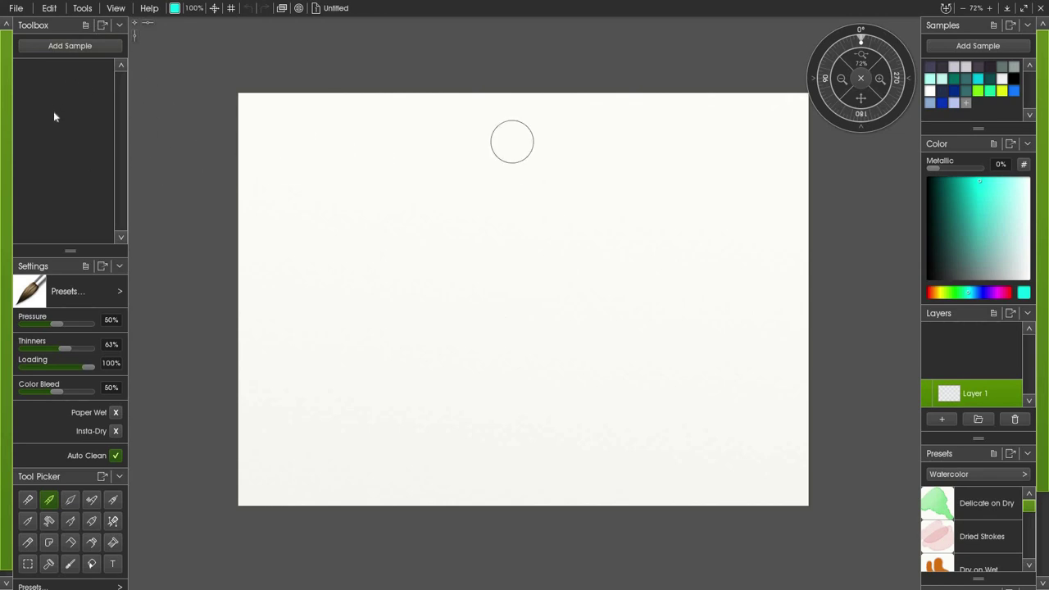
pyautogui.click(86, 26)
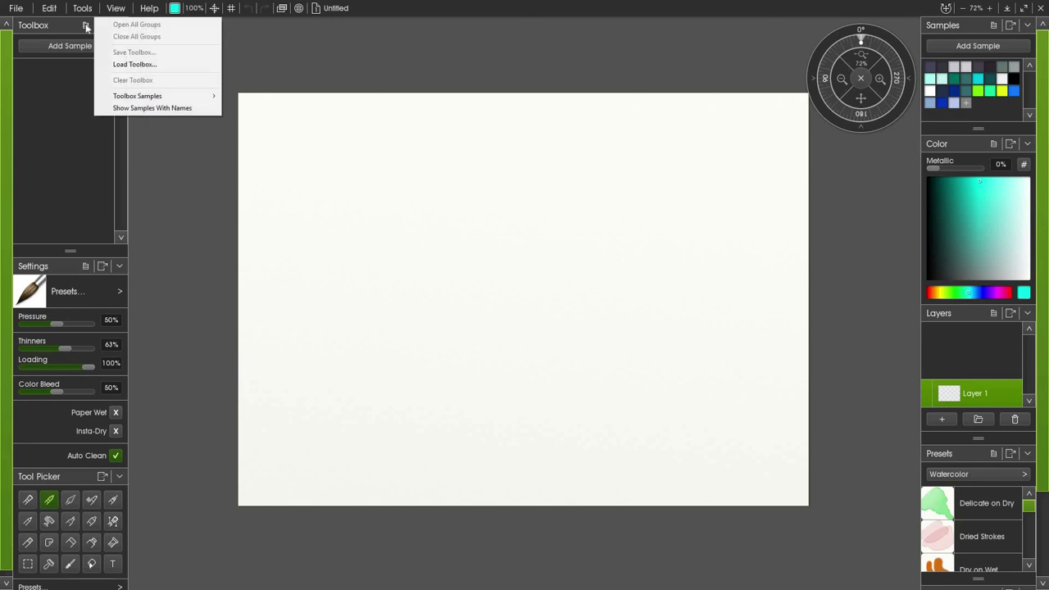
pyautogui.click(130, 65)
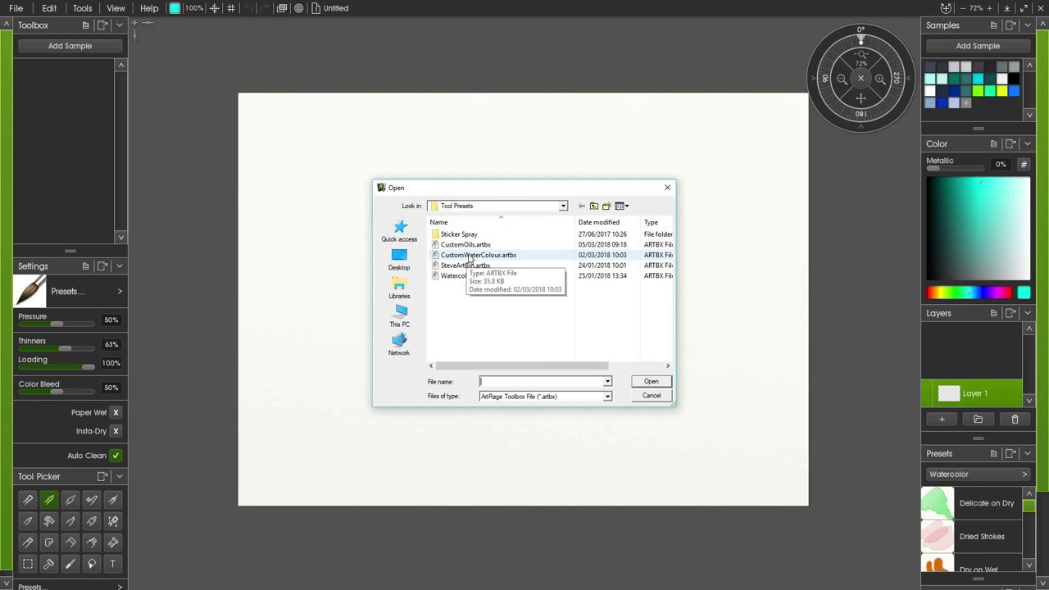
pyautogui.click(466, 256)
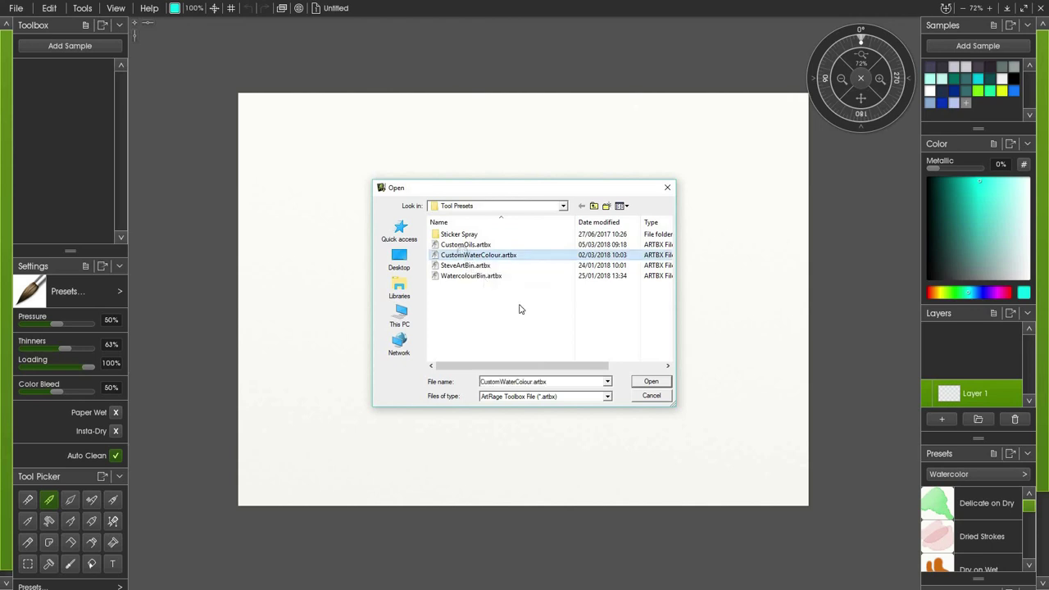
pyautogui.click(647, 382)
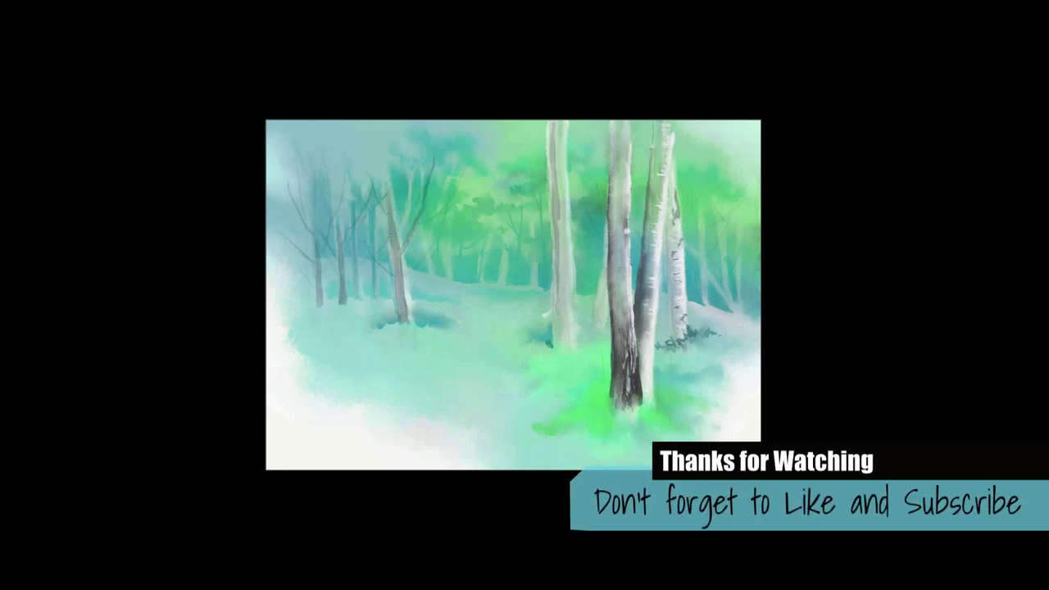
# Step: Paint thin, dark bare branches spreading from the foreground tree trunks toward the upper edge of the forest painting
pyautogui.moveTo(552, 197); pyautogui.dragTo(515, 151)
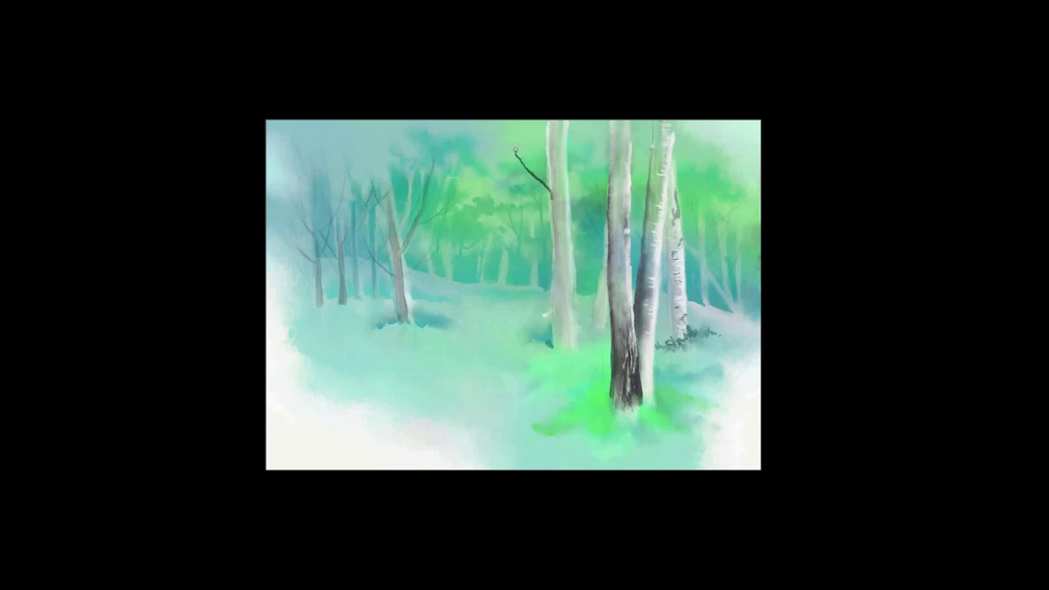
pyautogui.moveTo(608, 212)
pyautogui.mouseDown()
pyautogui.moveTo(517, 139)
pyautogui.moveTo(406, 121)
pyautogui.mouseUp()
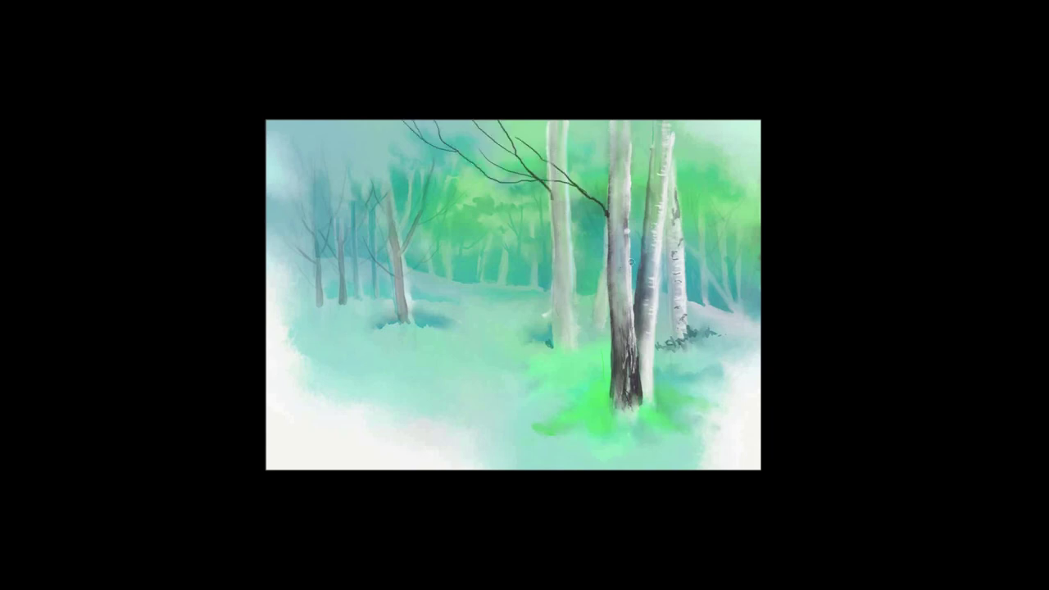
pyautogui.moveTo(667, 211); pyautogui.dragTo(722, 122)
pyautogui.moveTo(704, 177); pyautogui.dragTo(759, 136)
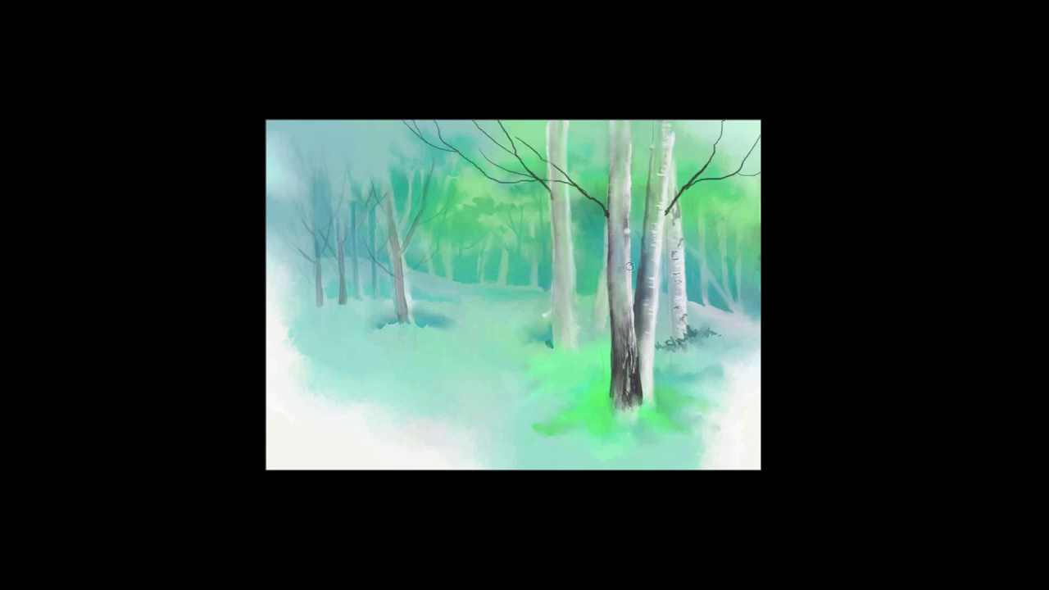
pyautogui.moveTo(630, 220); pyautogui.dragTo(701, 122)
pyautogui.moveTo(689, 144); pyautogui.dragTo(742, 122)
pyautogui.moveTo(661, 167); pyautogui.dragTo(655, 121)
pyautogui.moveTo(648, 172)
pyautogui.mouseDown()
pyautogui.moveTo(635, 121)
pyautogui.moveTo(623, 121)
pyautogui.mouseUp()
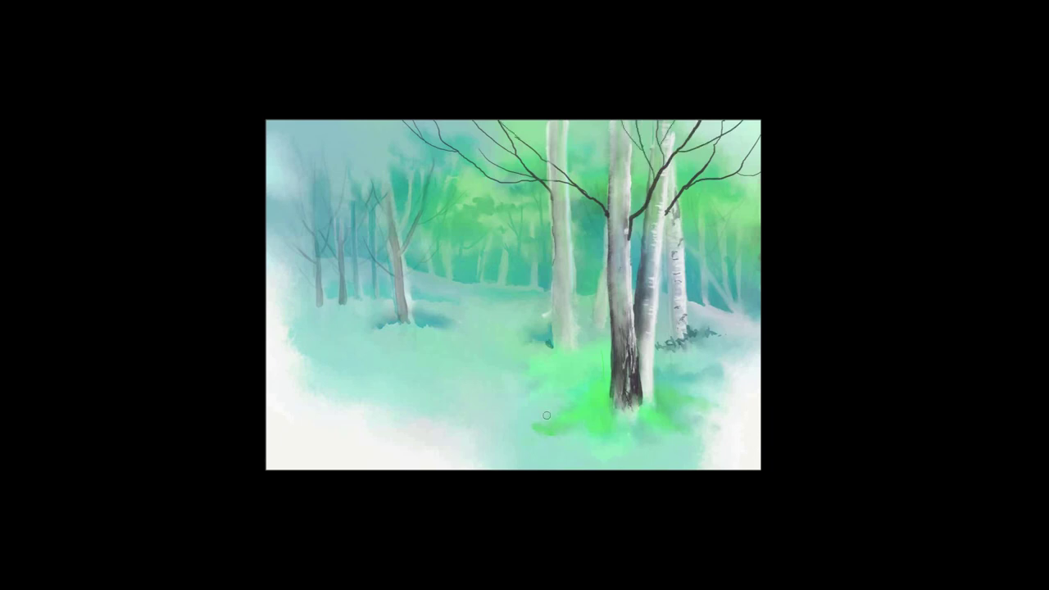